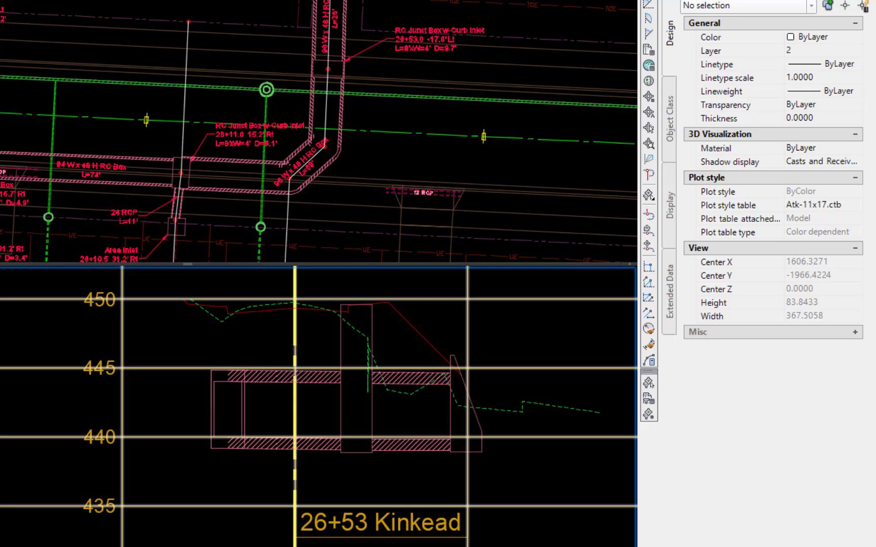
# Draw the sewer pipe P105 (2), which crosses the storm box, in the 26+53 Kinkead profile view
pyautogui.click(460, 66)
pyautogui.click(354, 93)
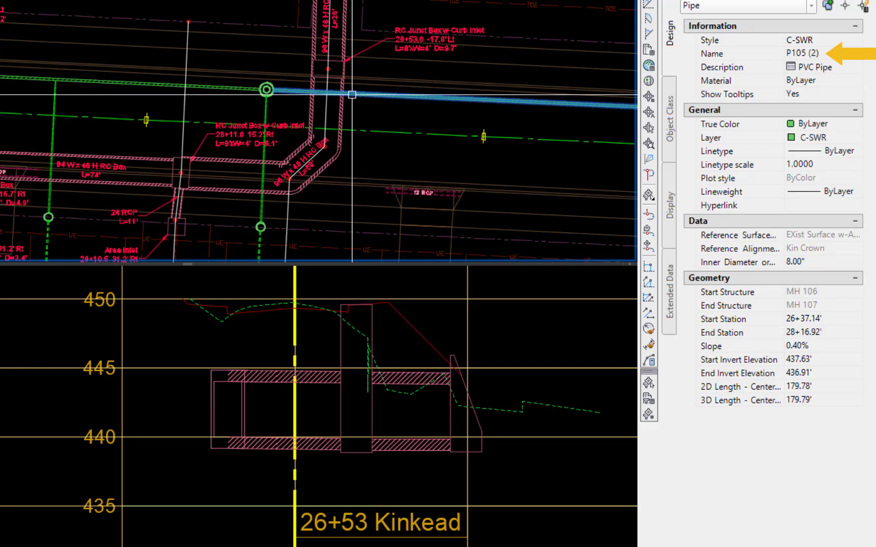
pyautogui.rightClick(417, 119)
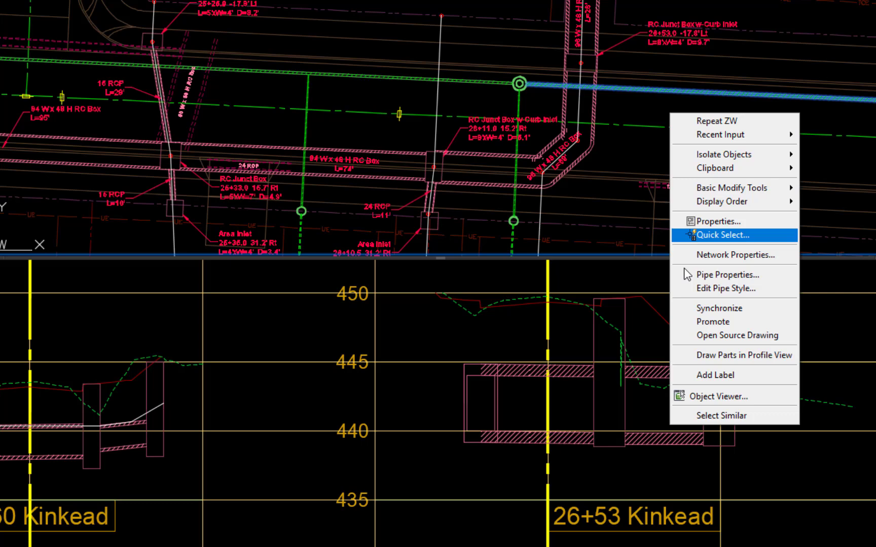
pyautogui.click(709, 356)
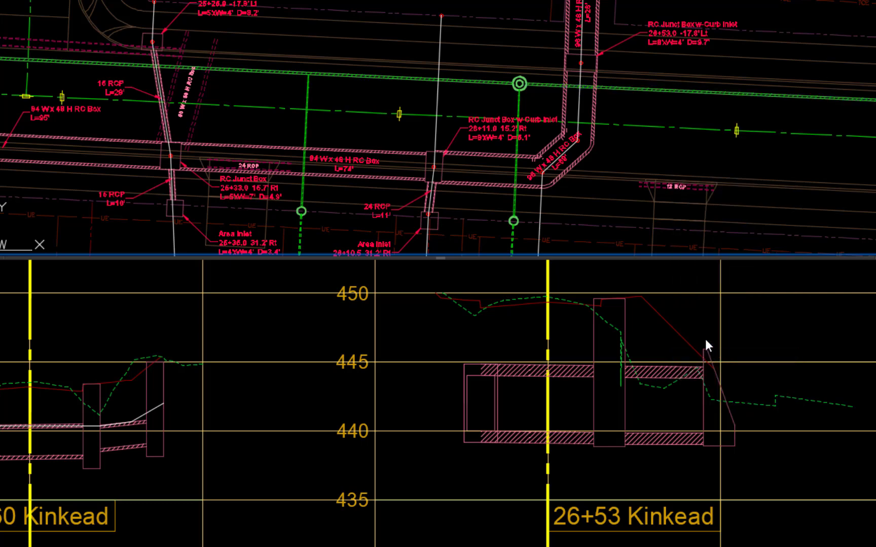
pyautogui.click(633, 513)
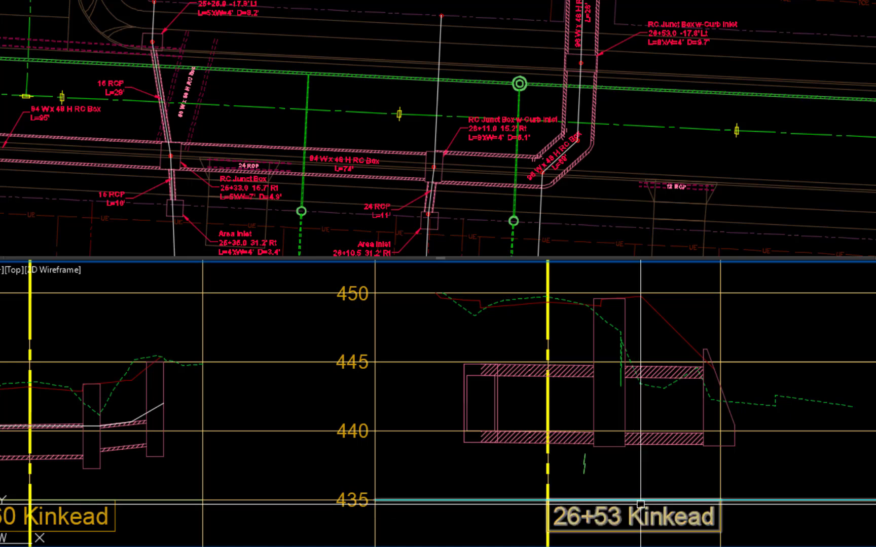
# In the 26+53 Kinkead profile view properties, override the style of sewer pipe P105 (2) with C-SWR Cross
pyautogui.click(636, 500)
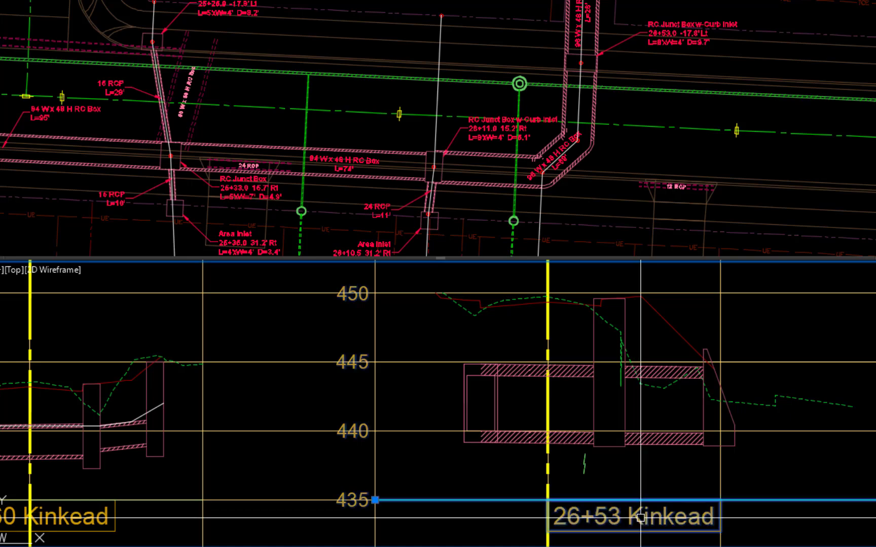
pyautogui.rightClick(466, 465)
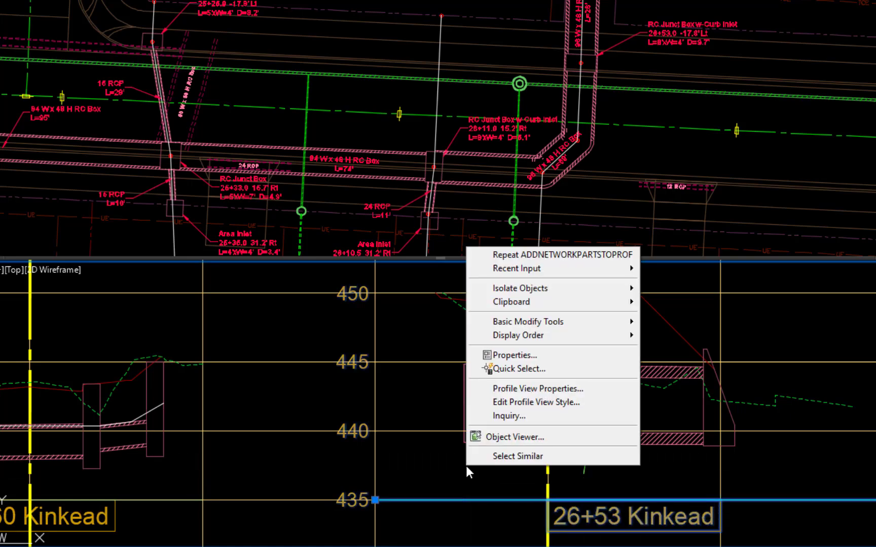
pyautogui.click(532, 389)
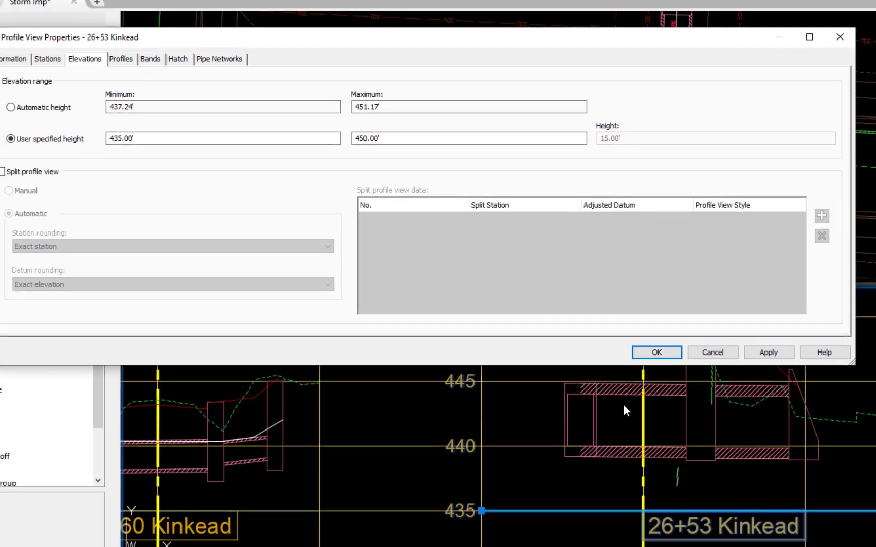
pyautogui.click(223, 60)
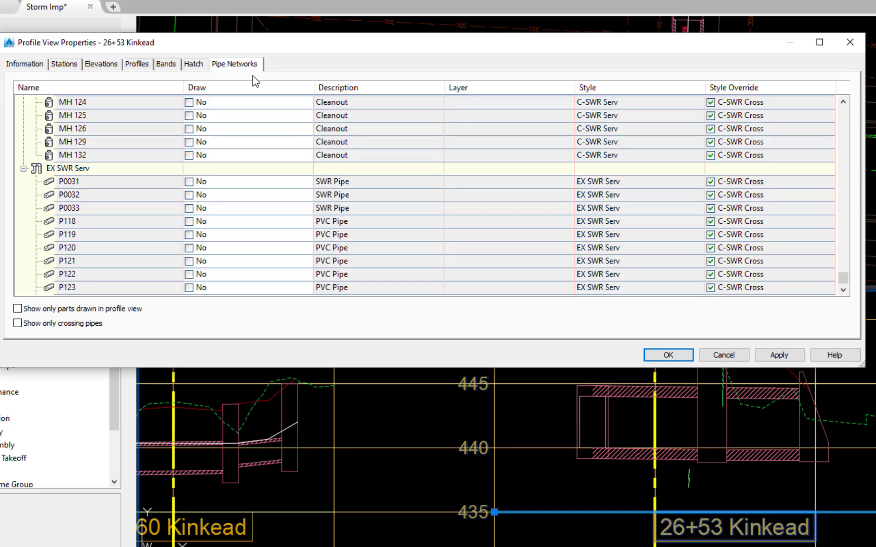
pyautogui.moveTo(843, 277); pyautogui.dragTo(857, 114)
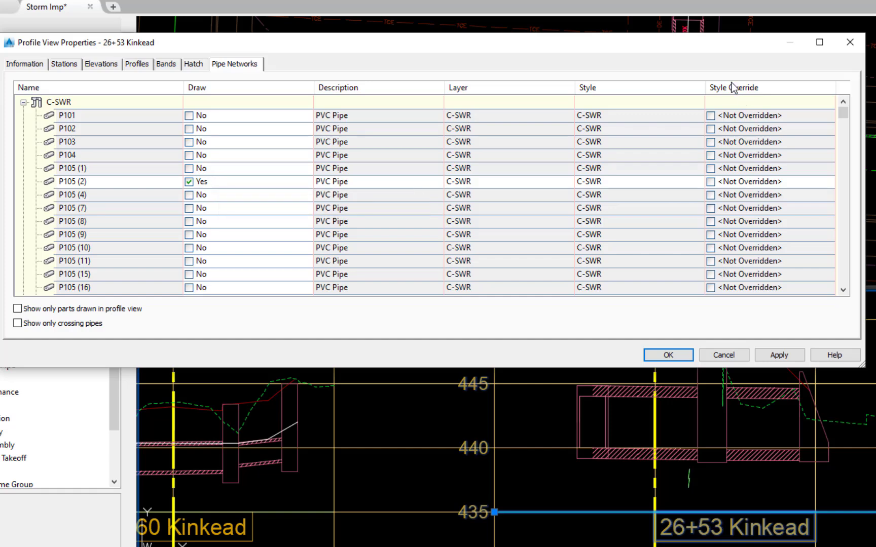
pyautogui.doubleClick(748, 182)
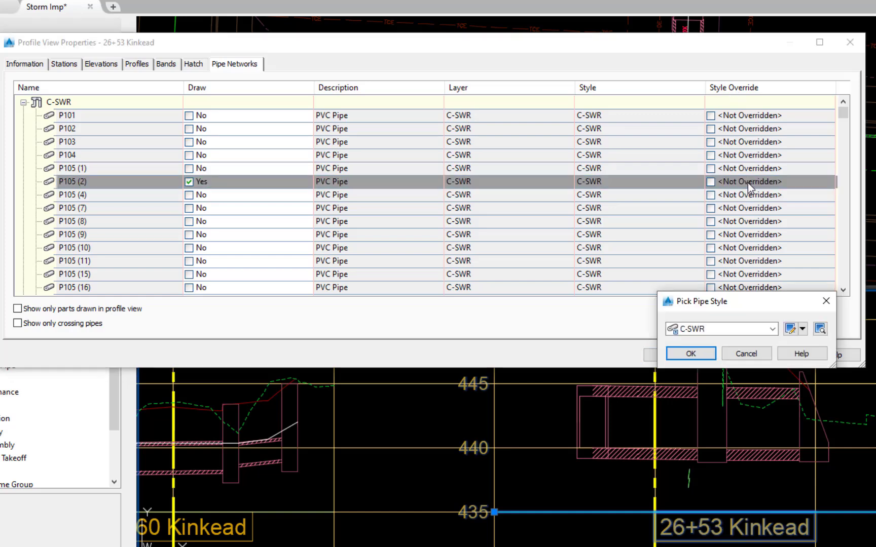
pyautogui.click(773, 329)
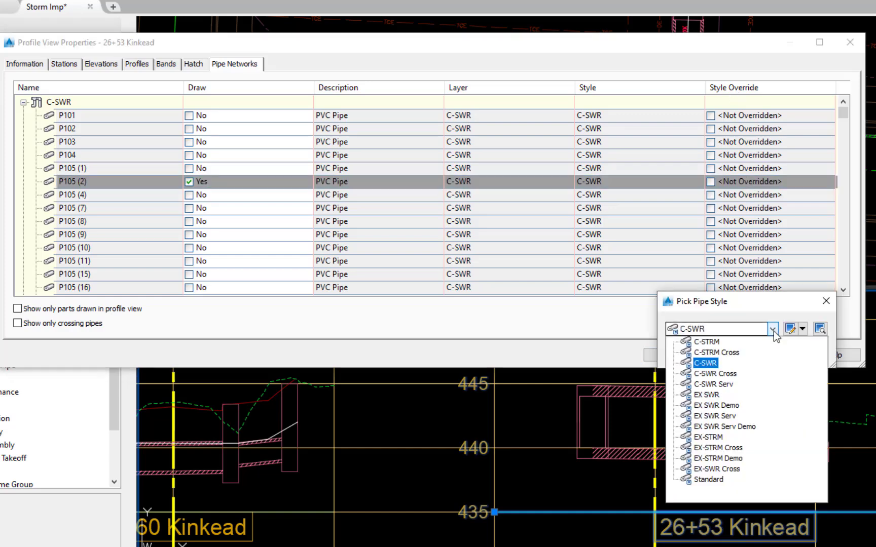
pyautogui.click(723, 373)
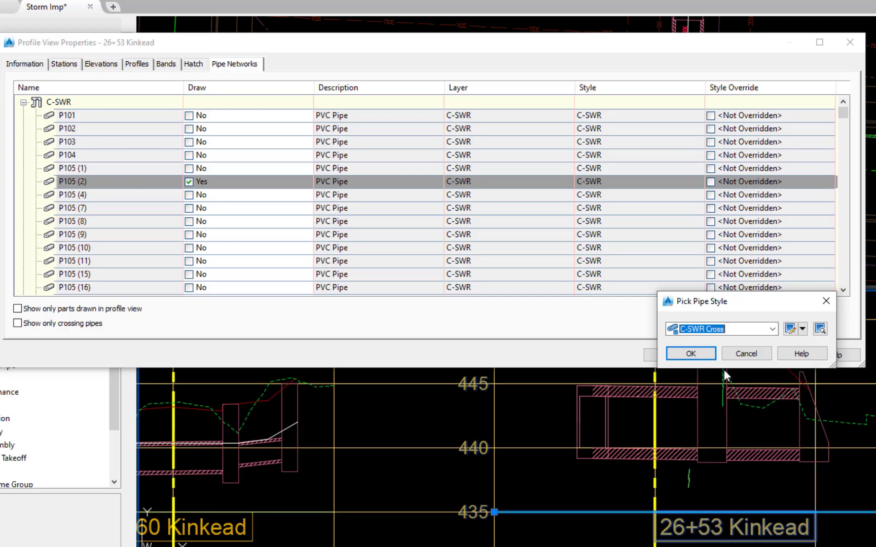
pyautogui.click(690, 354)
pyautogui.click(779, 354)
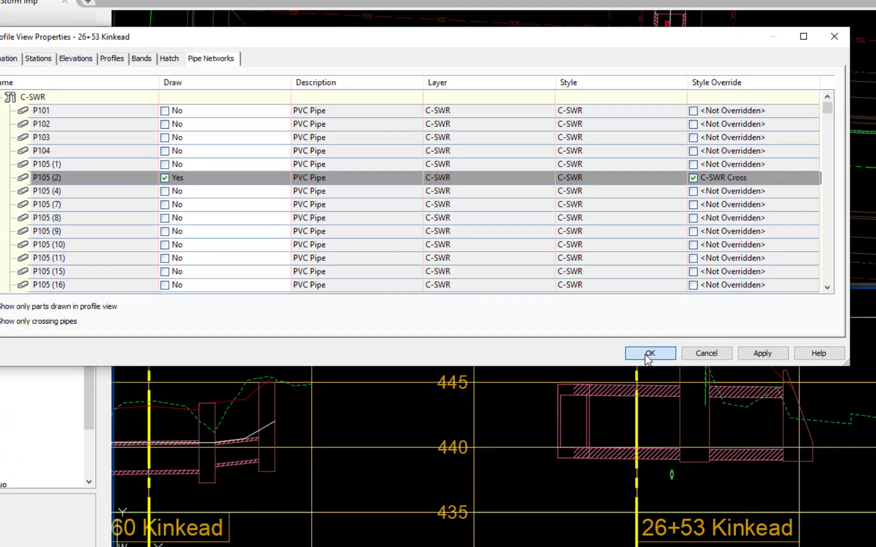
pyautogui.click(647, 354)
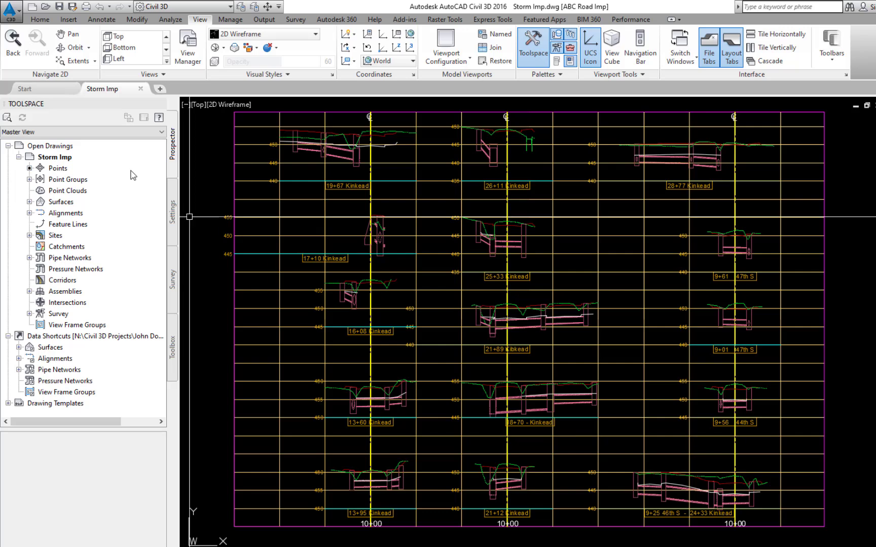
# Set up label creation for the Pipe Network feature with the Entire Network Profile label type
pyautogui.click(102, 19)
pyautogui.click(20, 40)
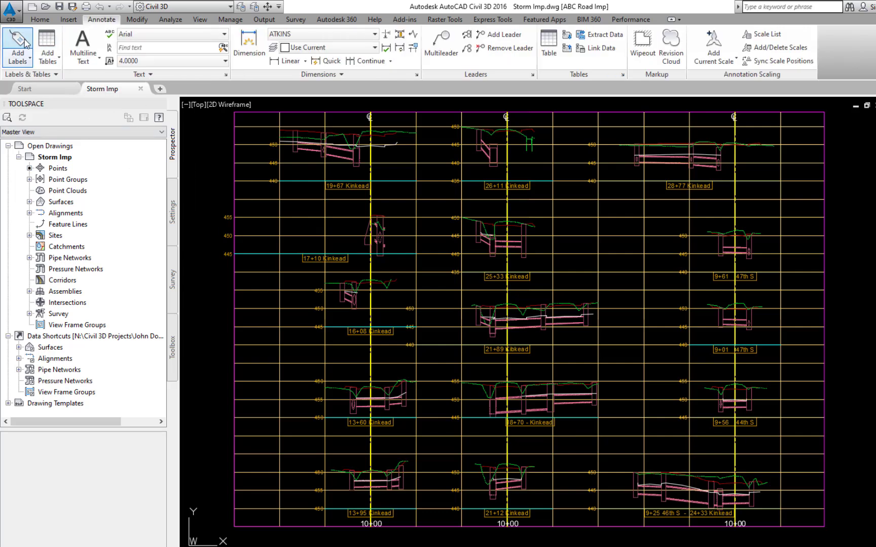
pyautogui.click(197, 160)
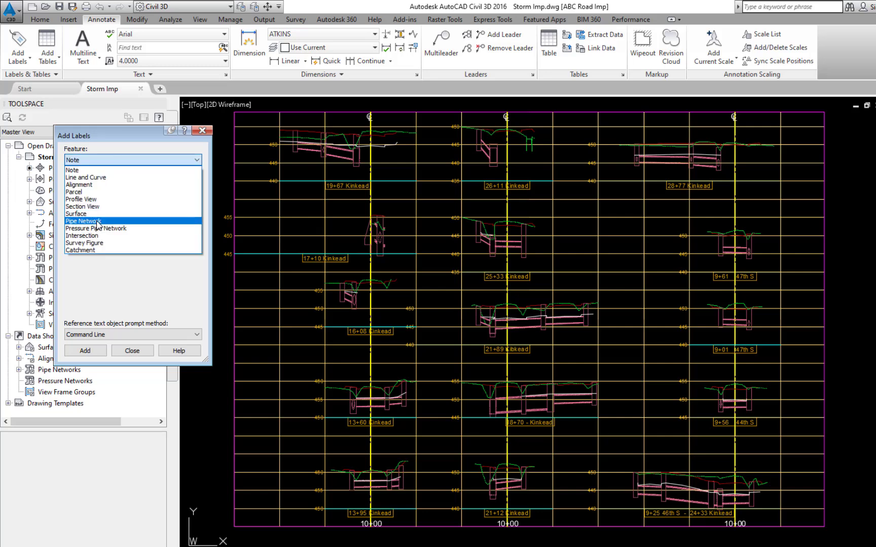
pyautogui.click(86, 222)
pyautogui.click(181, 185)
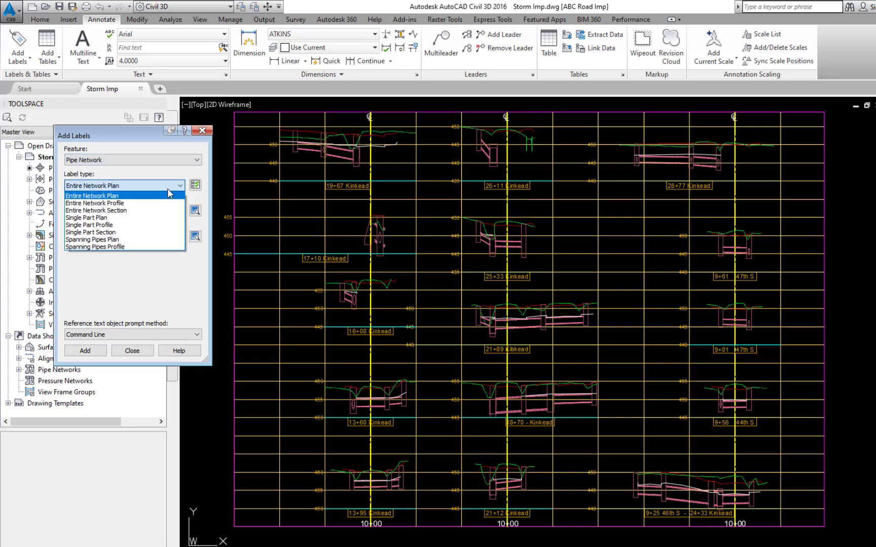
pyautogui.click(115, 204)
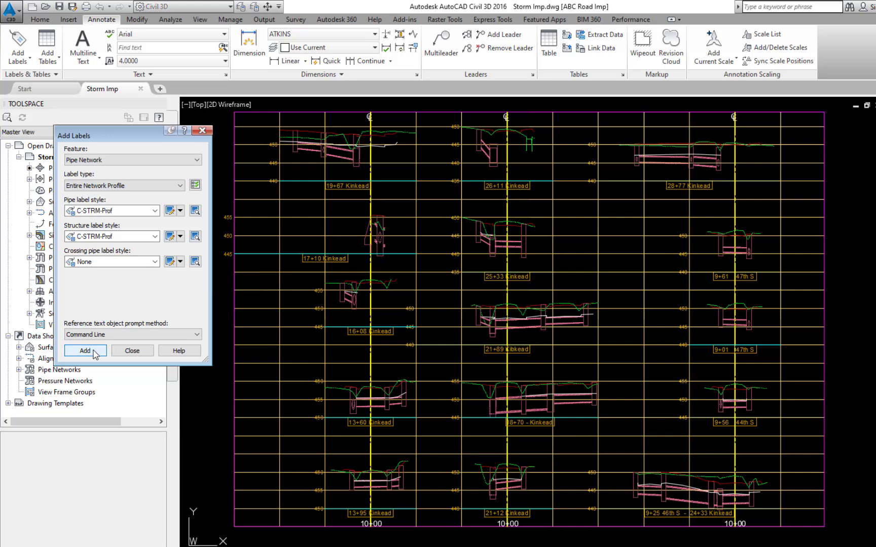
# Label the networks in the 13+95 Kinkead, 13+60 Kinkead, 9+25 46th S - 24+33 Kinkead and 21+12 Kinkead profiles using C-STRM-Prof pipe and structure labels
pyautogui.click(85, 350)
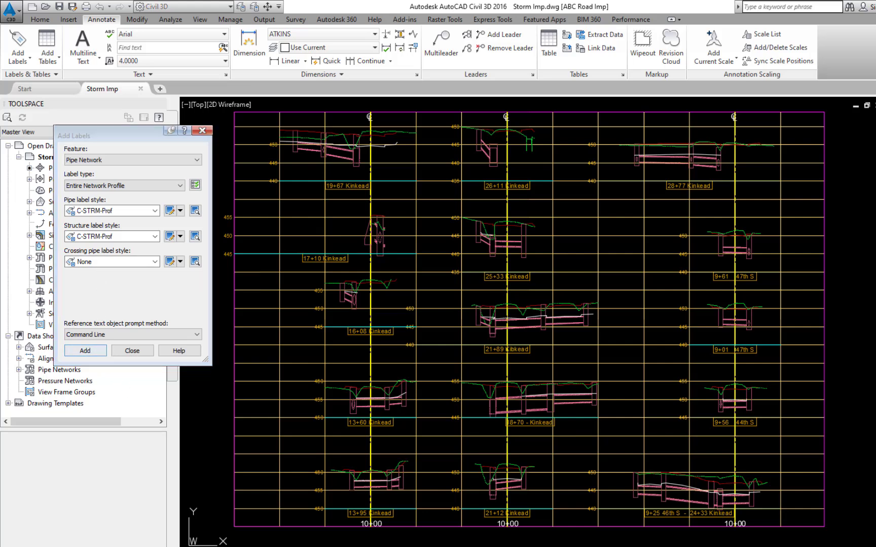
pyautogui.click(406, 480)
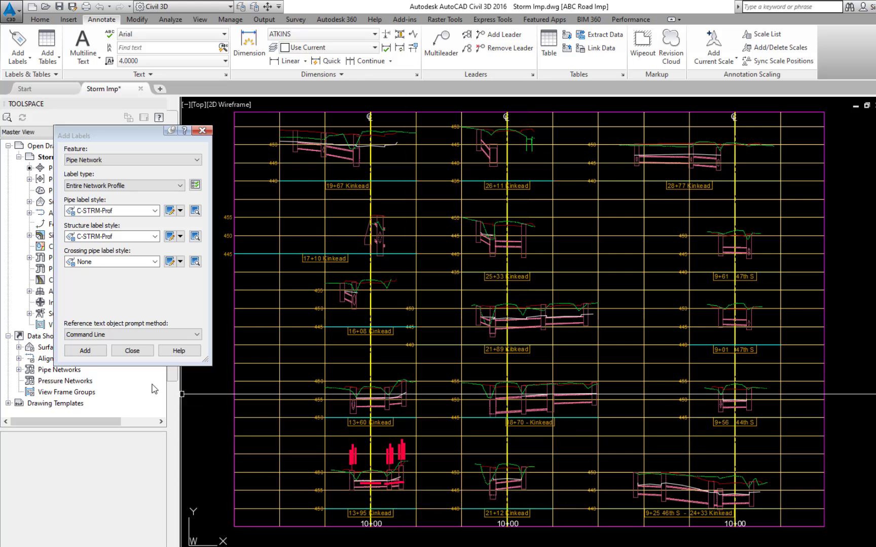
pyautogui.click(87, 352)
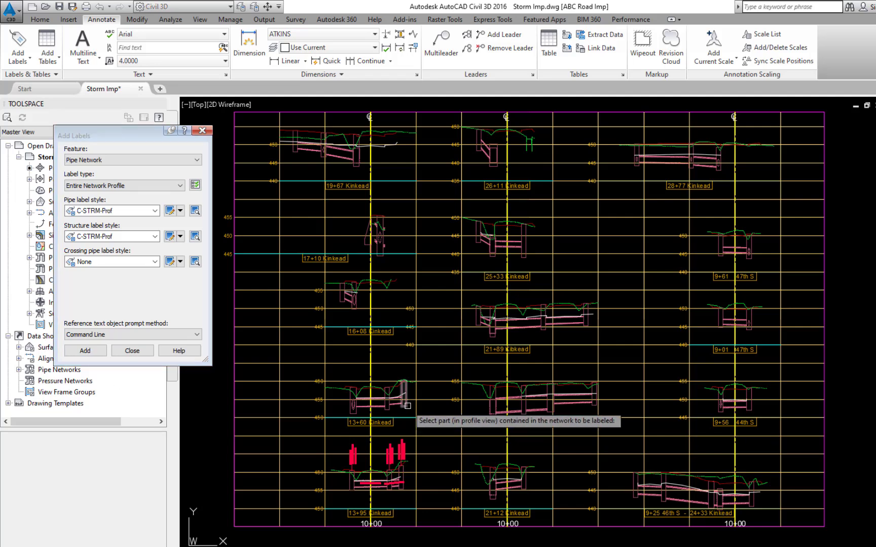
pyautogui.click(402, 405)
pyautogui.click(94, 355)
pyautogui.click(668, 501)
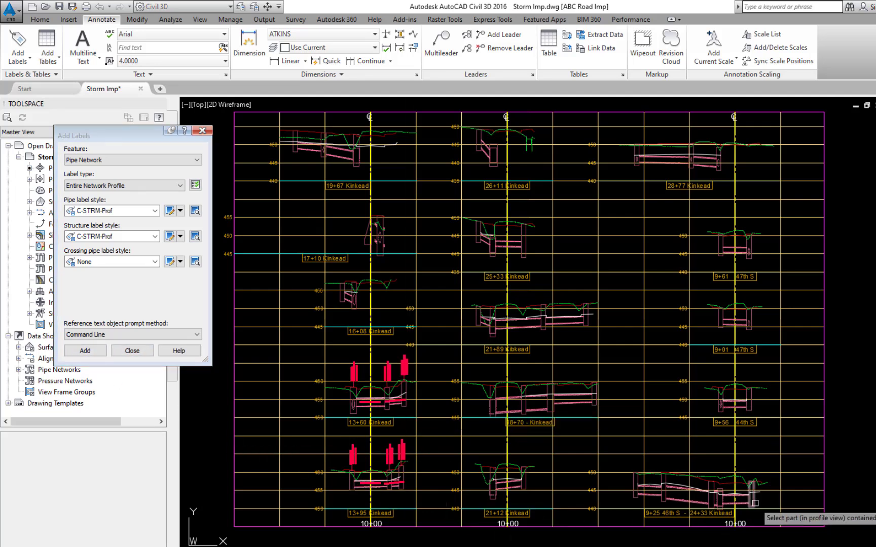
pyautogui.click(86, 352)
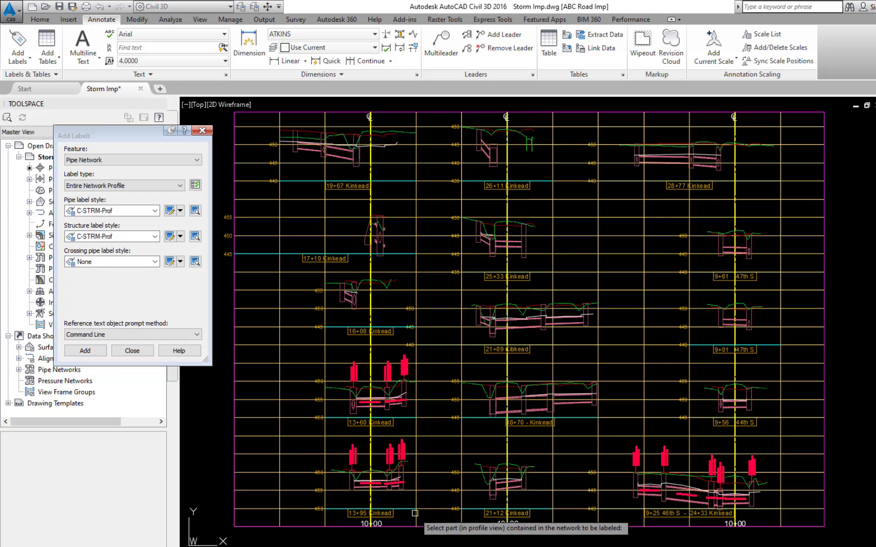
pyautogui.click(528, 482)
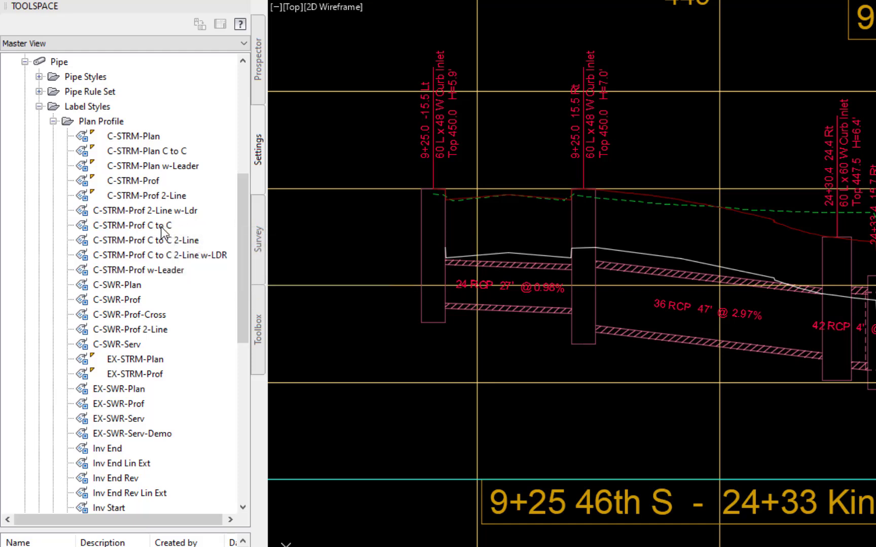
# Set the 42 RCP pipe label in the 24+33 Kinkead profile to C-STRM-Prof 2-Line w-Ldr and move it below the pipe
pyautogui.moveTo(162, 234)
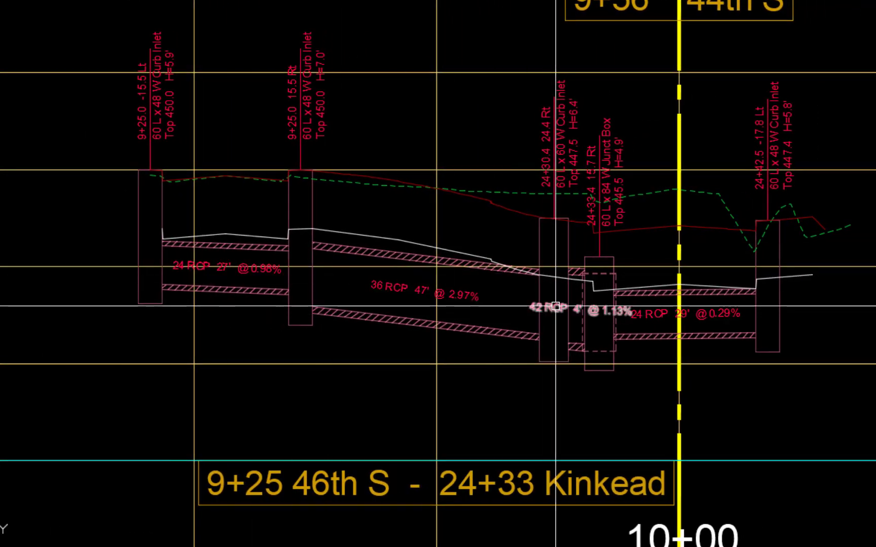
pyautogui.click(550, 307)
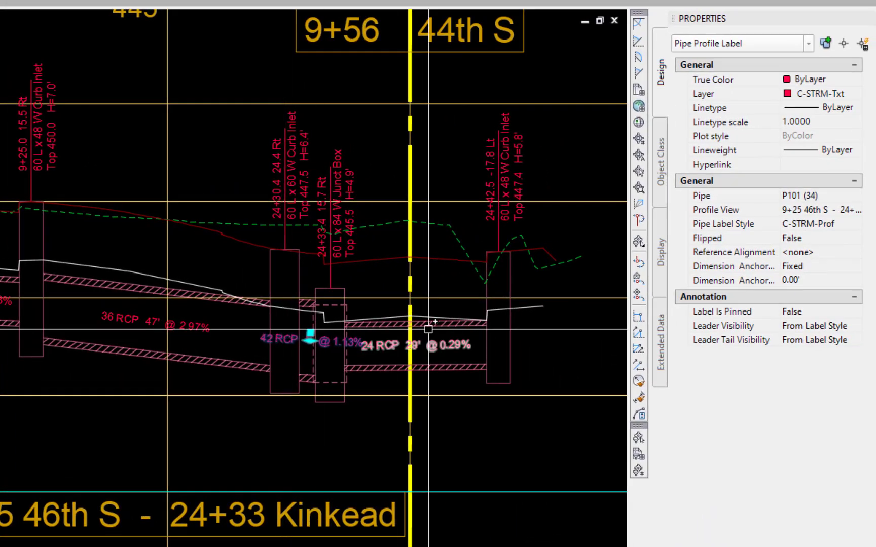
pyautogui.click(854, 224)
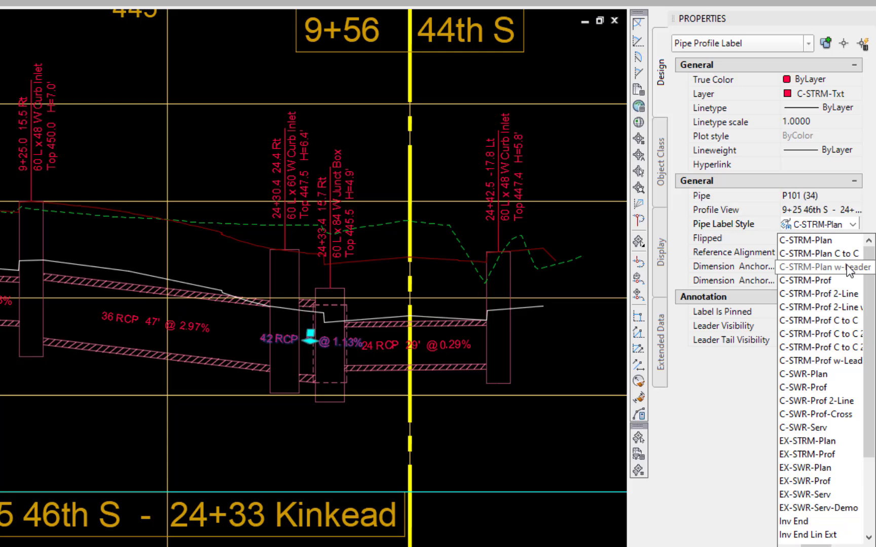
pyautogui.click(830, 308)
pyautogui.click(310, 333)
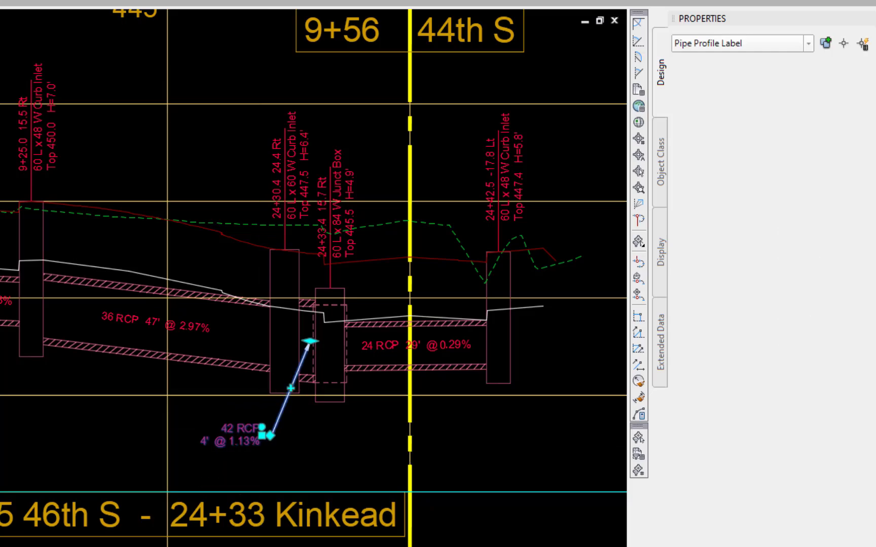
pyautogui.click(293, 505)
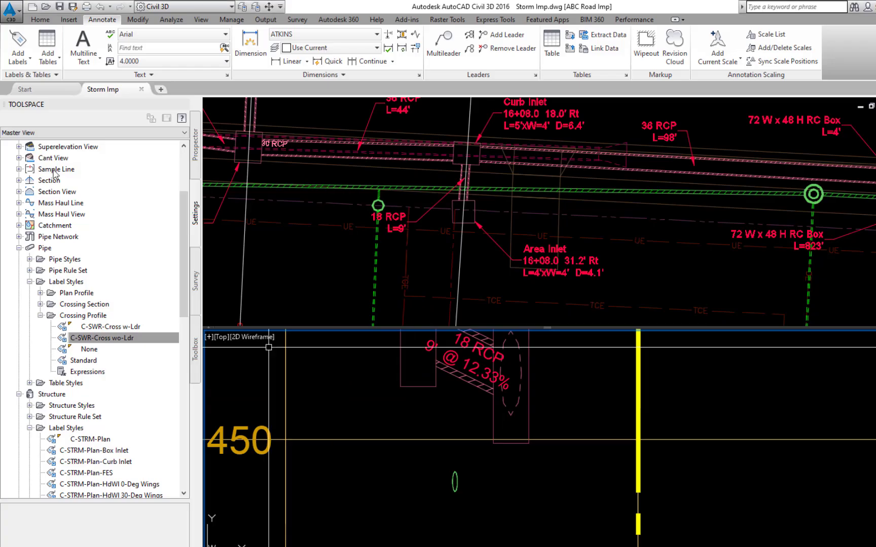
# Label the crossing sewer pipe below the 18 RCP pipe using a Pipe Network Single Part Profile label with crossing style C-SWR-Cross wo-Ldr
pyautogui.click(20, 40)
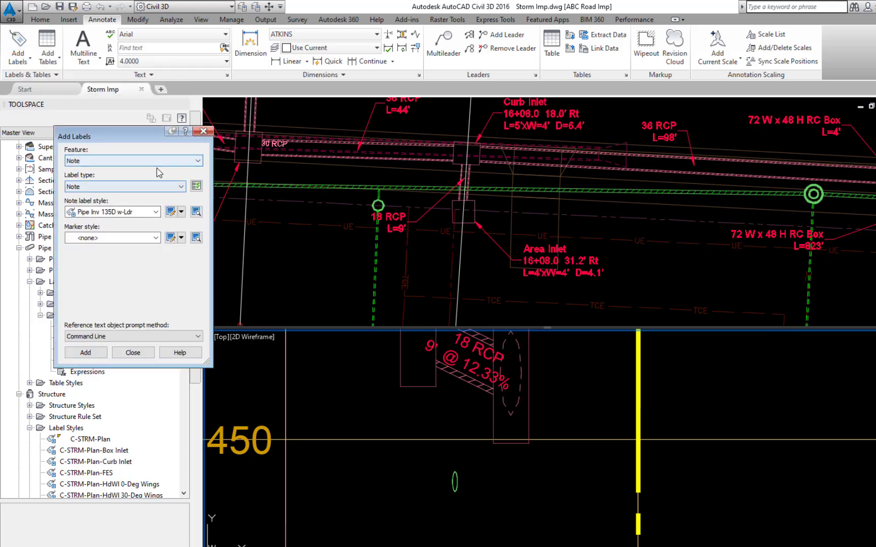
pyautogui.click(152, 160)
pyautogui.click(76, 223)
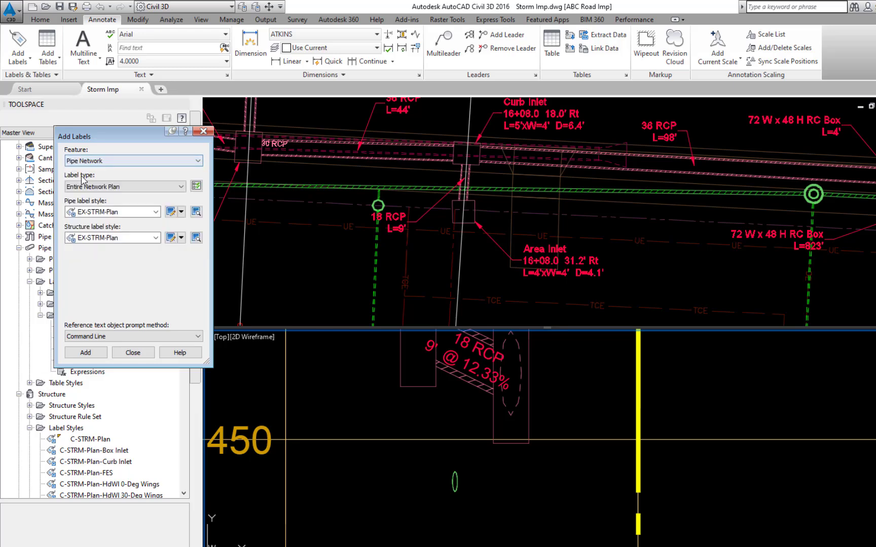
pyautogui.click(181, 188)
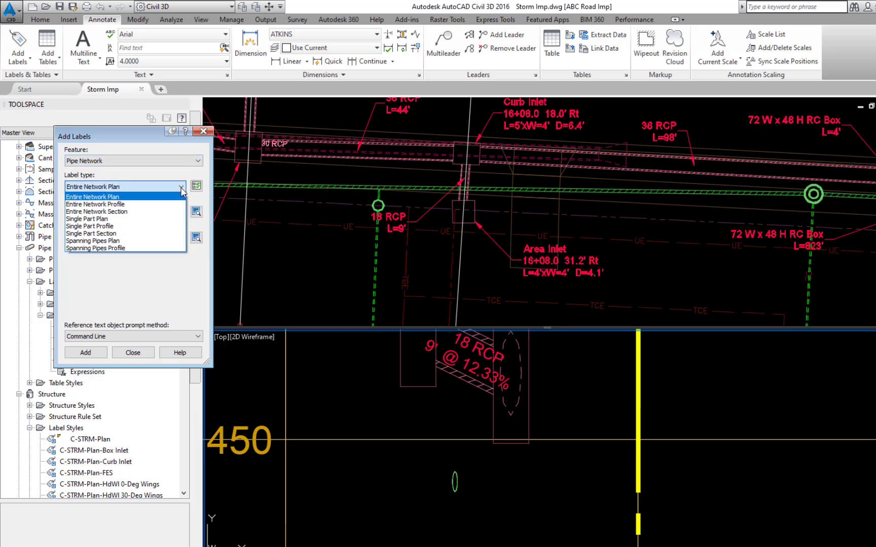
pyautogui.click(108, 226)
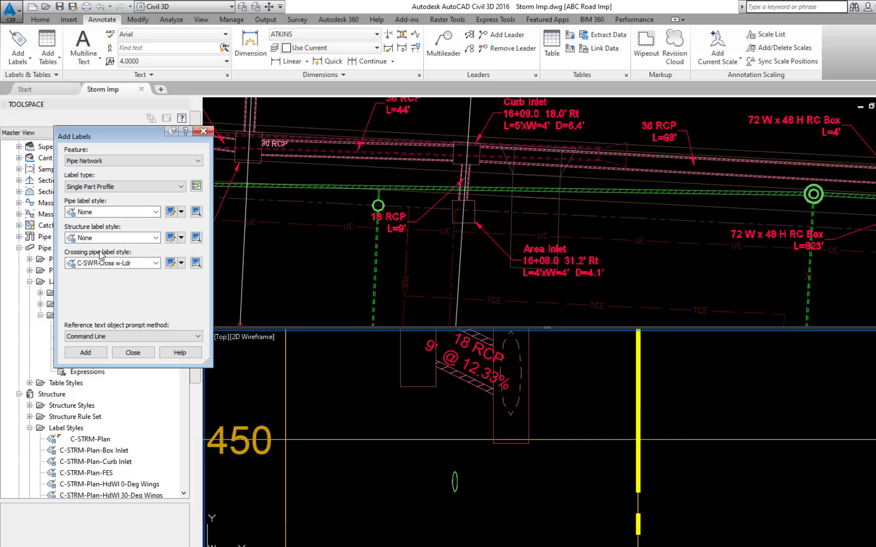
pyautogui.click(156, 263)
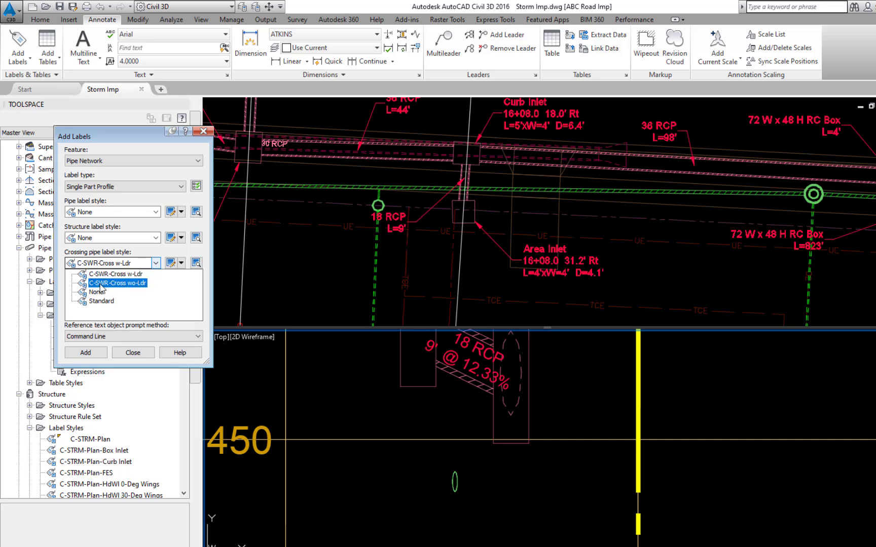
pyautogui.click(103, 283)
pyautogui.click(85, 352)
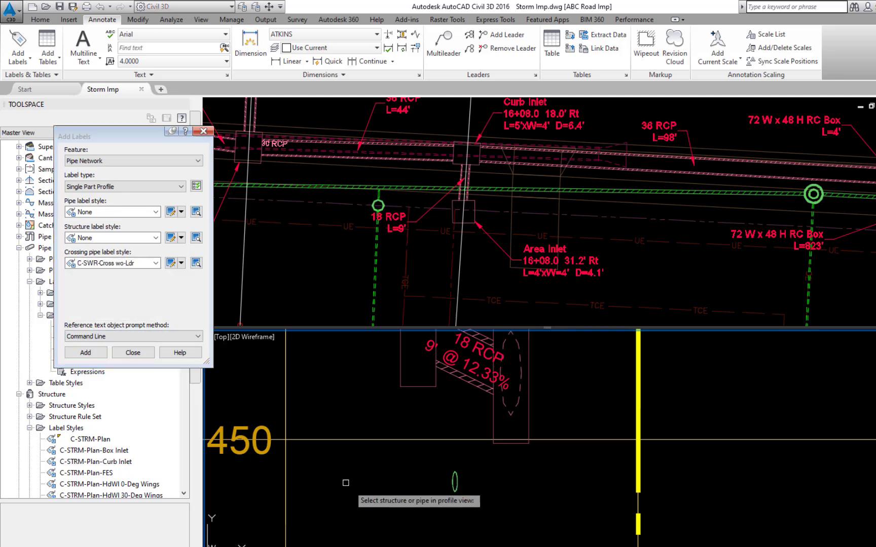
pyautogui.click(454, 482)
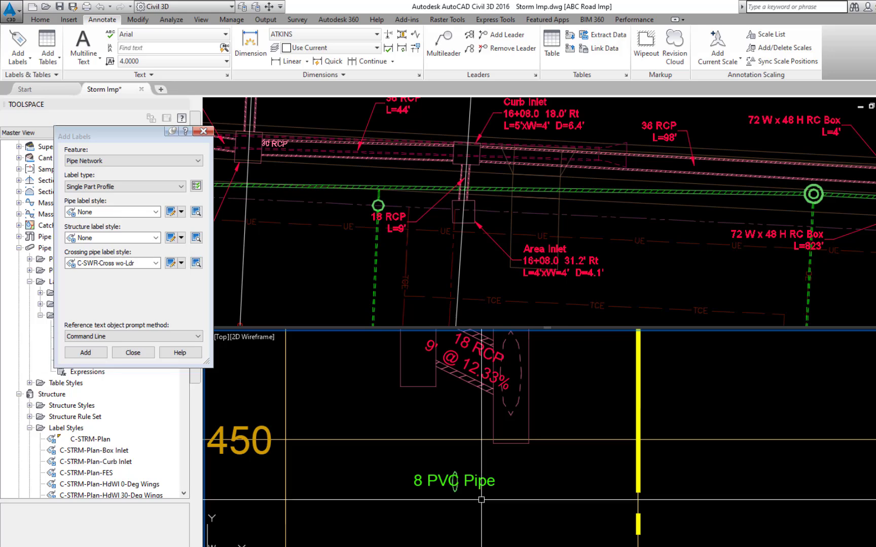
# Move the 8 PVC Pipe crossing label off the pipe symbol so its text sits just to the right of it
pyautogui.click(455, 482)
pyautogui.click(454, 482)
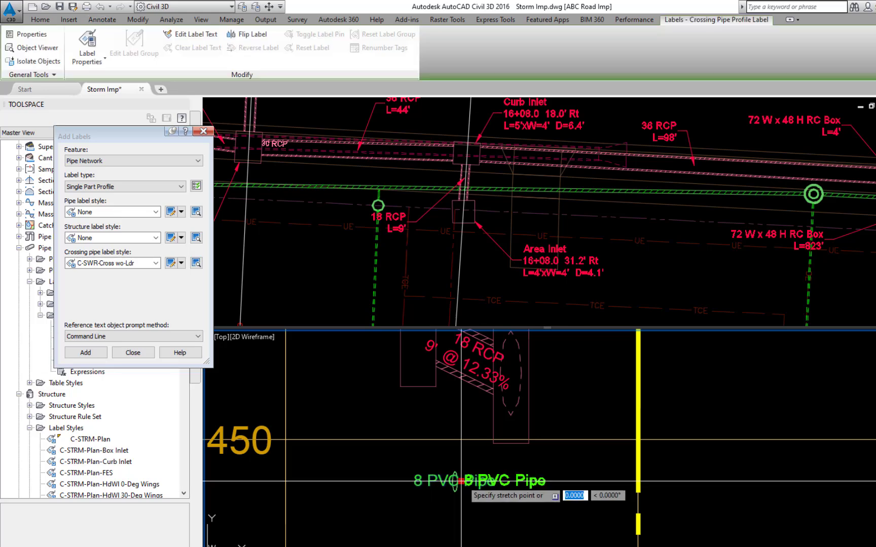
pyautogui.click(463, 480)
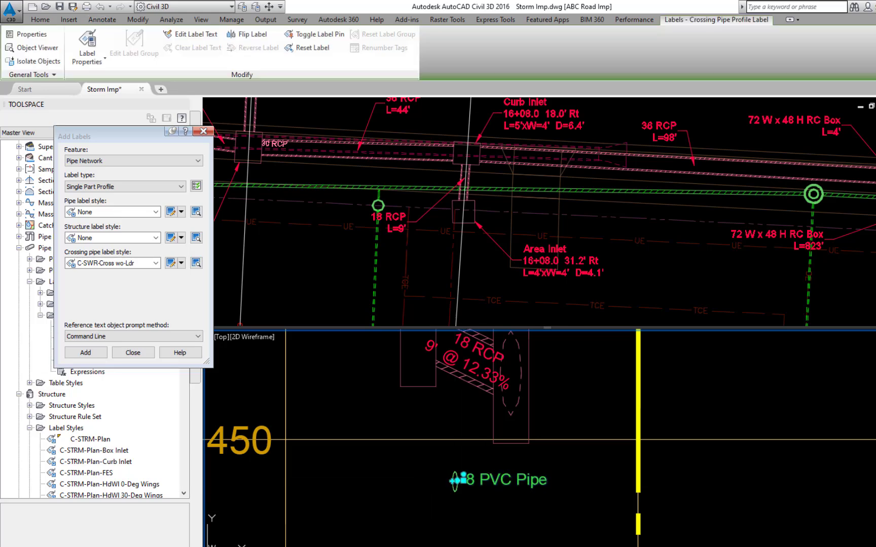
pyautogui.press('Escape')
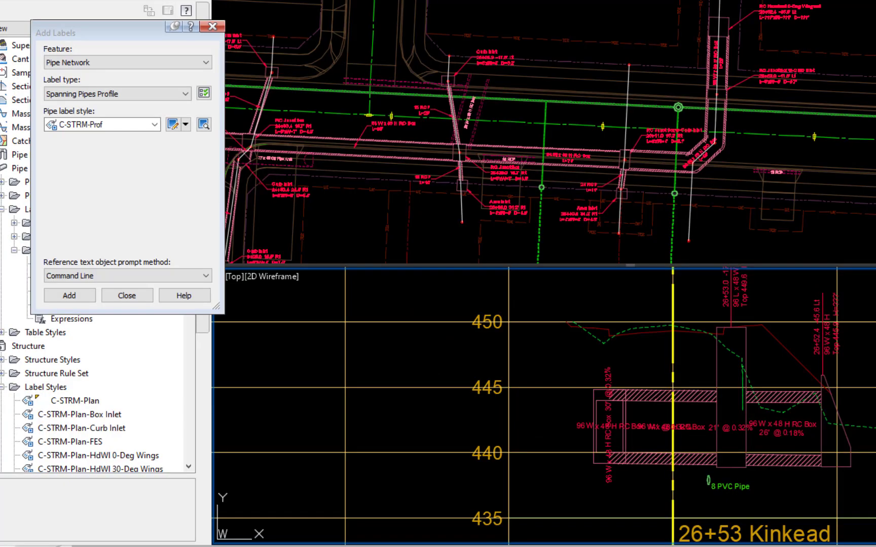
# Erase the overlapping labels on the two left 96 W x 48 H RC Box pipes in the 26+53 Kinkead profile
pyautogui.write('e')
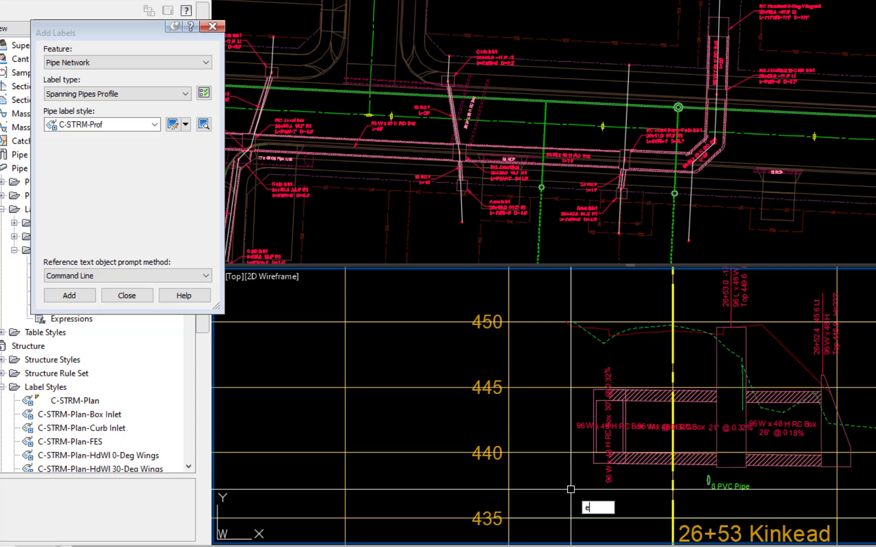
pyautogui.press('Return')
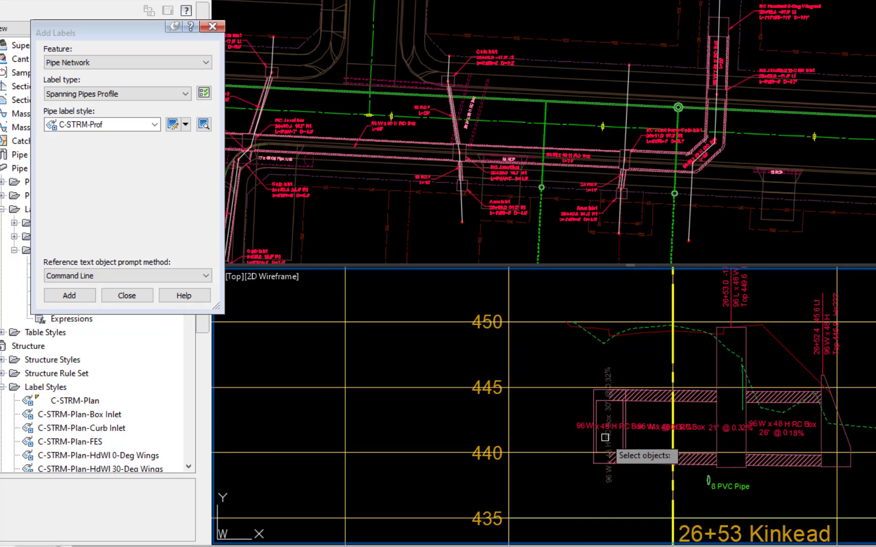
pyautogui.click(641, 452)
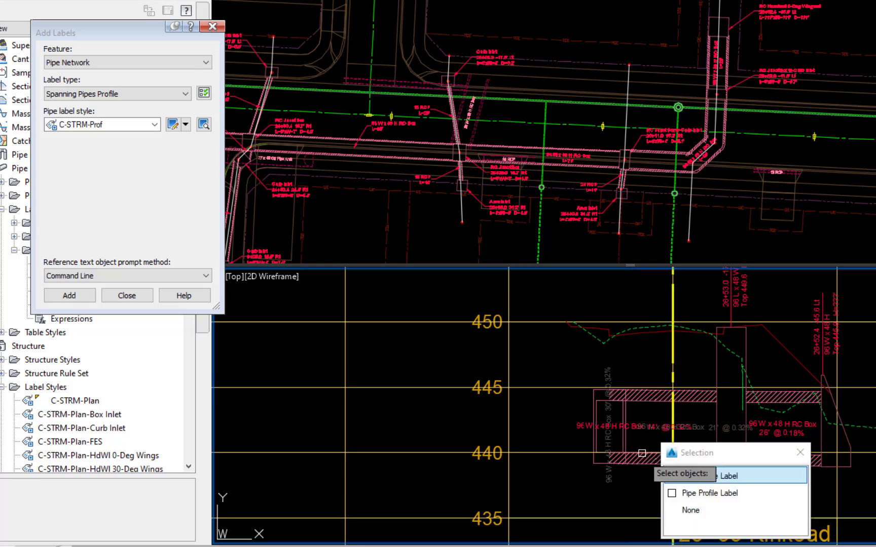
pyautogui.click(669, 495)
pyautogui.press('Return')
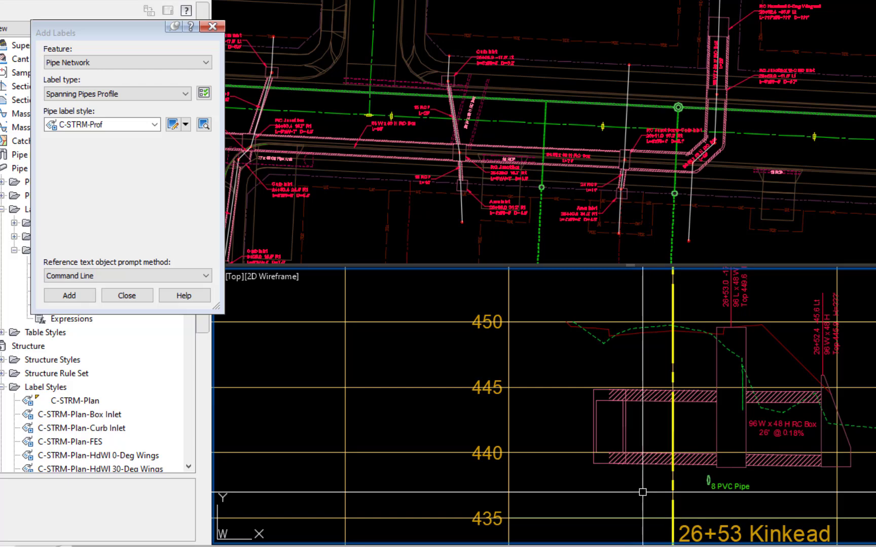
# Label the two left RC Box pipes in the 26+53 Kinkead profile with one Spanning Pipes Profile label in style C-STRM-Prof C to C 2-Line
pyautogui.click(93, 39)
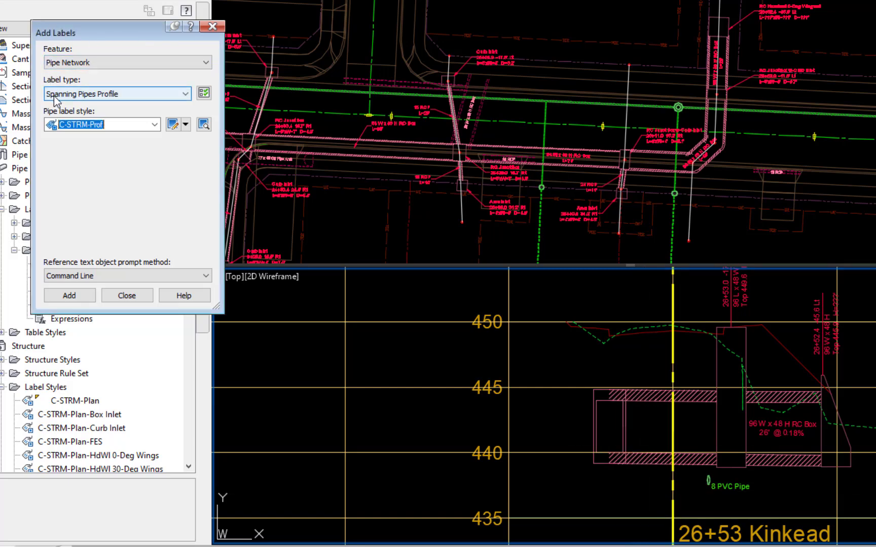
pyautogui.click(186, 94)
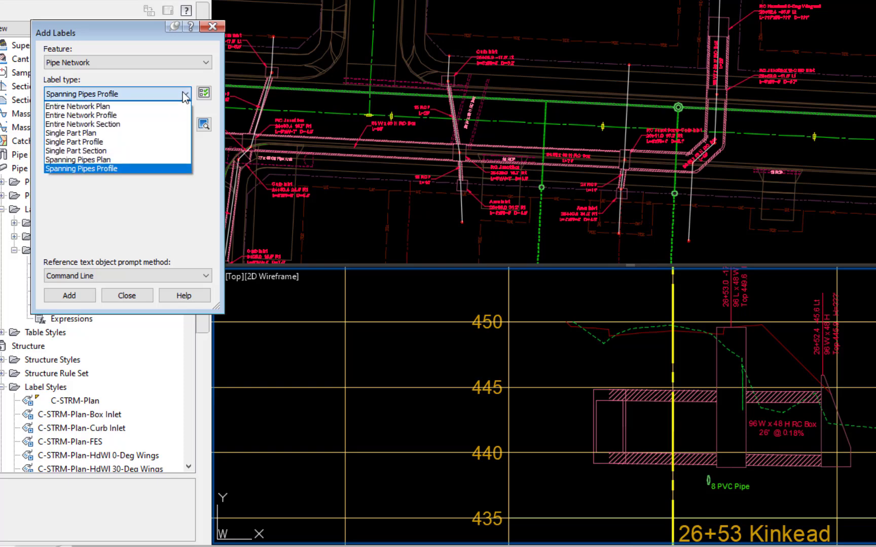
pyautogui.click(80, 169)
pyautogui.click(96, 125)
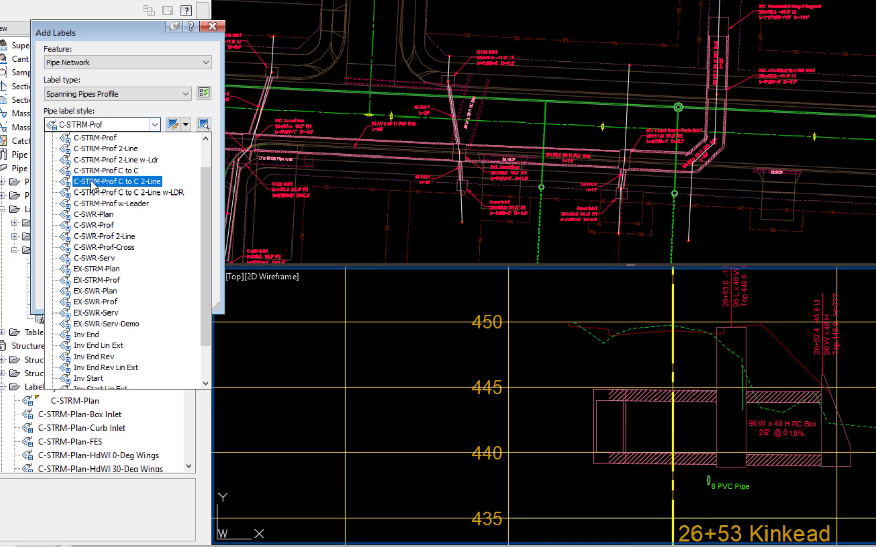
pyautogui.click(93, 183)
pyautogui.click(71, 297)
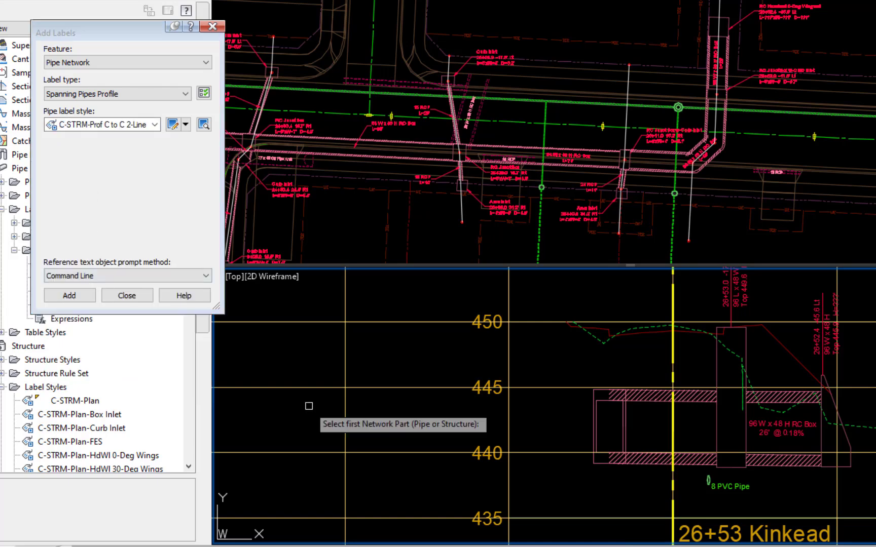
pyautogui.click(593, 429)
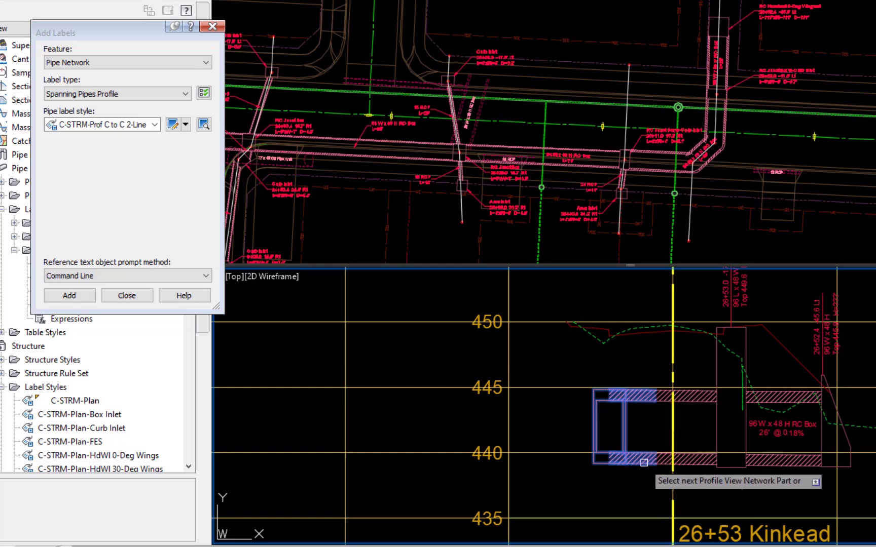
pyautogui.click(691, 462)
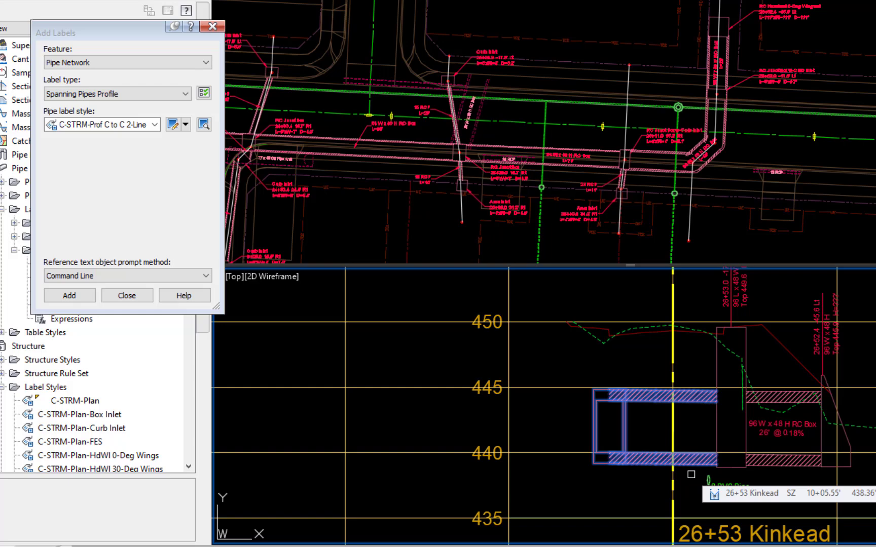
pyautogui.click(659, 469)
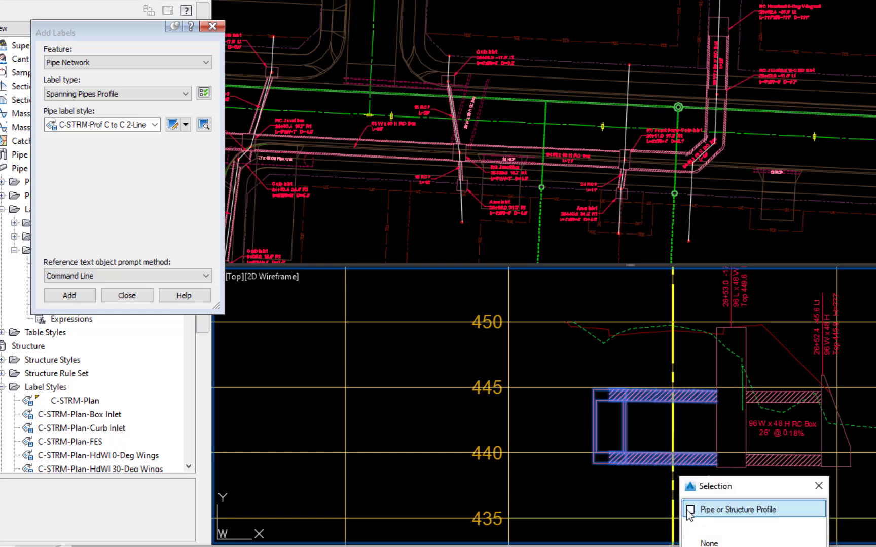
pyautogui.click(689, 511)
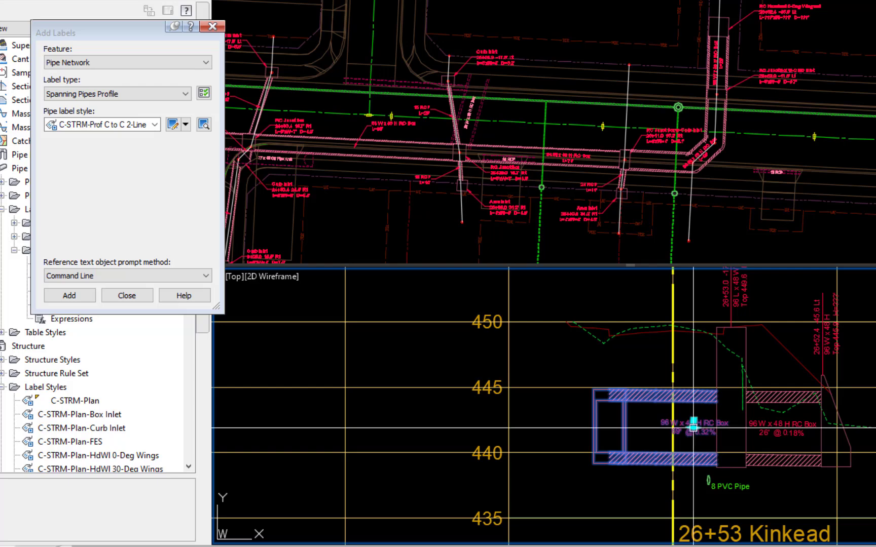
pyautogui.click(665, 426)
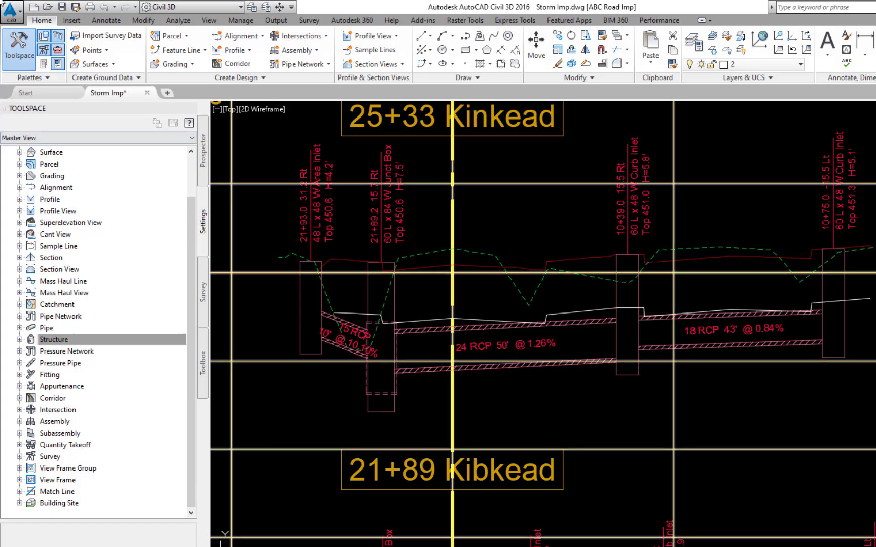
# Add a Pipe Network Single Part Profile label in pipe style Inv Start to the 15 RCP pipe in the 21+89 profile
pyautogui.click(96, 21)
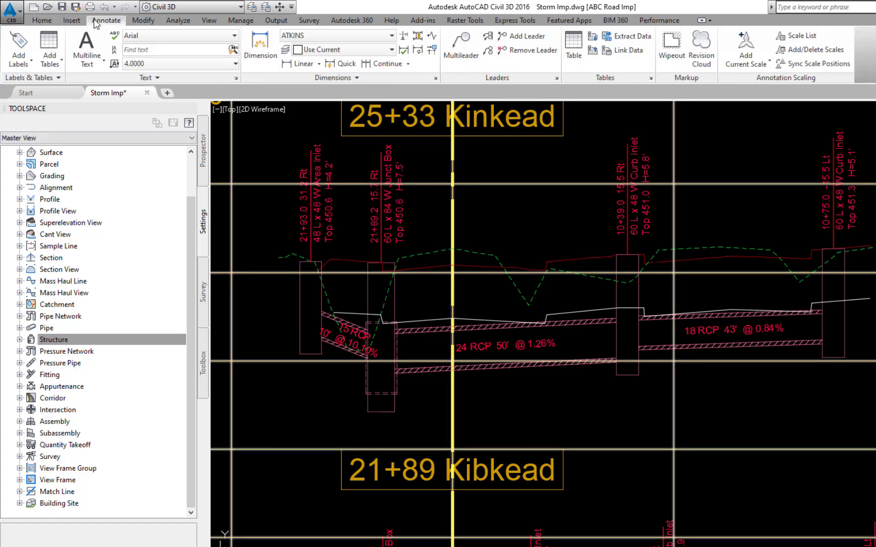
pyautogui.click(18, 40)
pyautogui.click(205, 169)
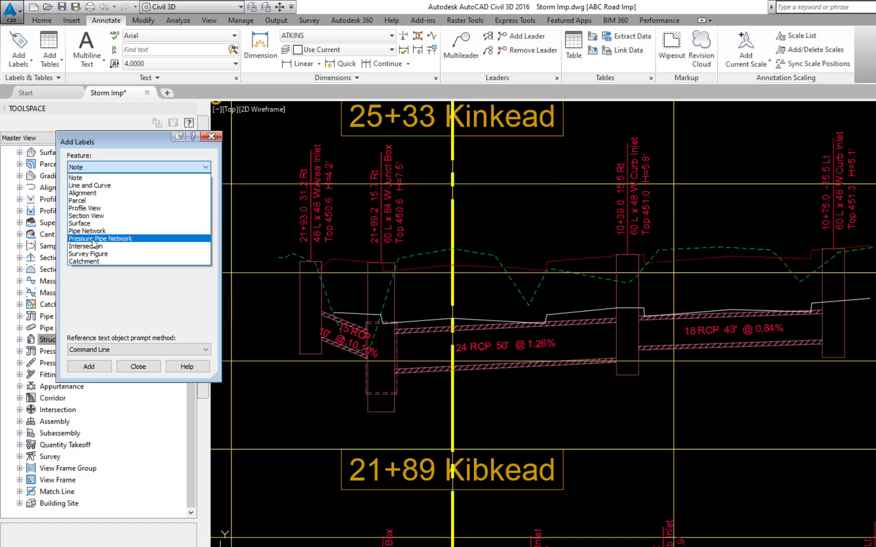
pyautogui.click(98, 236)
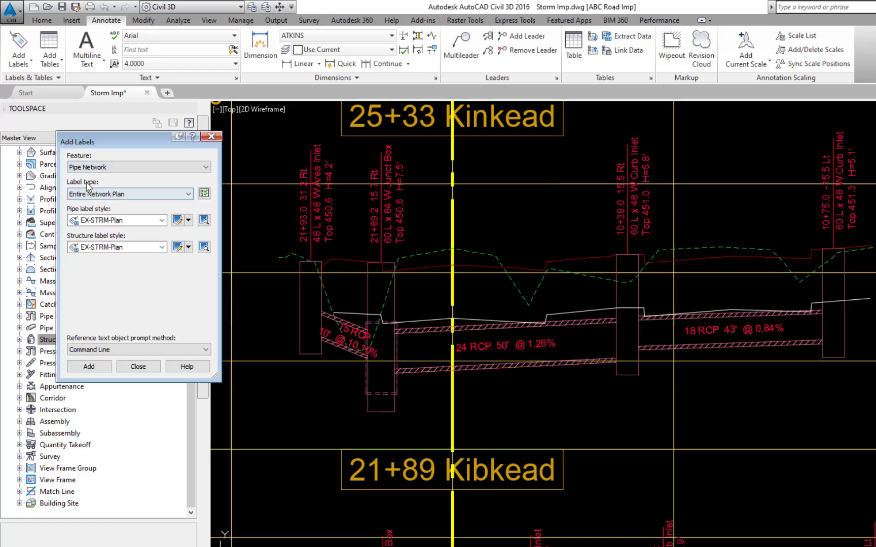
pyautogui.click(188, 195)
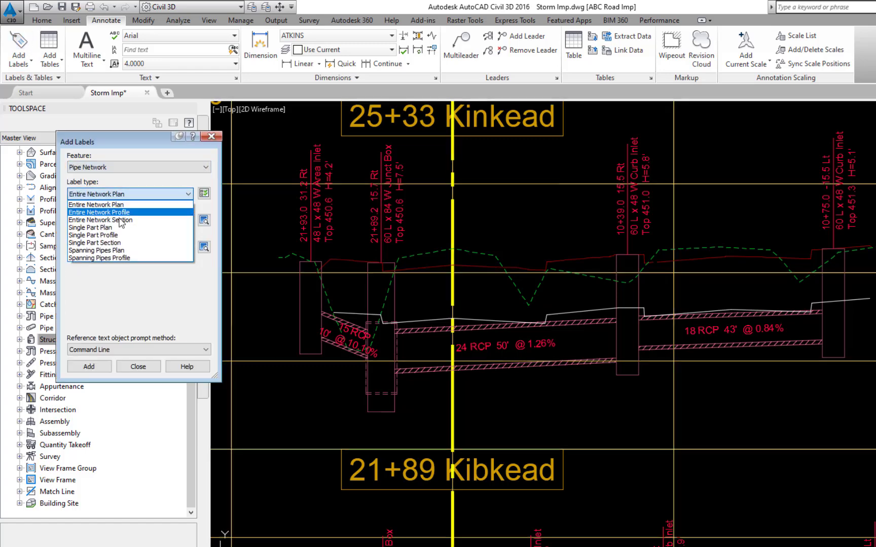
pyautogui.click(101, 236)
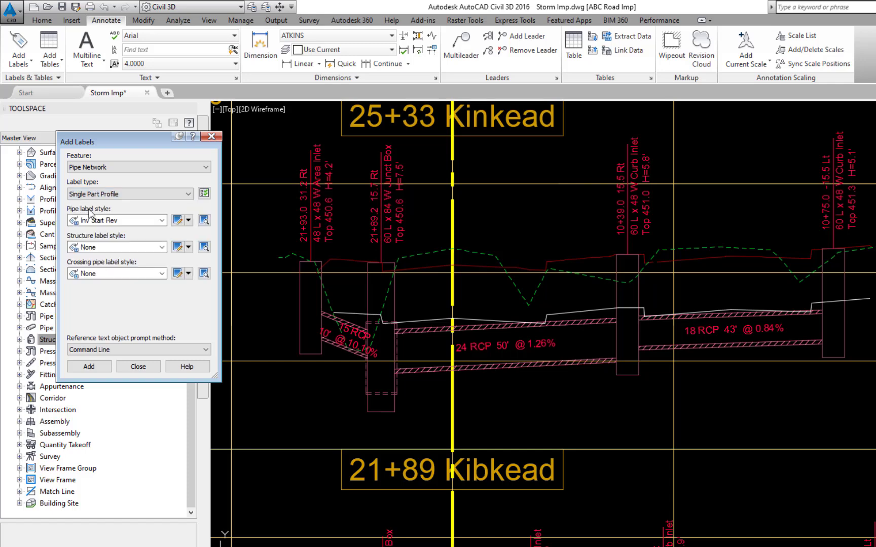
pyautogui.click(162, 220)
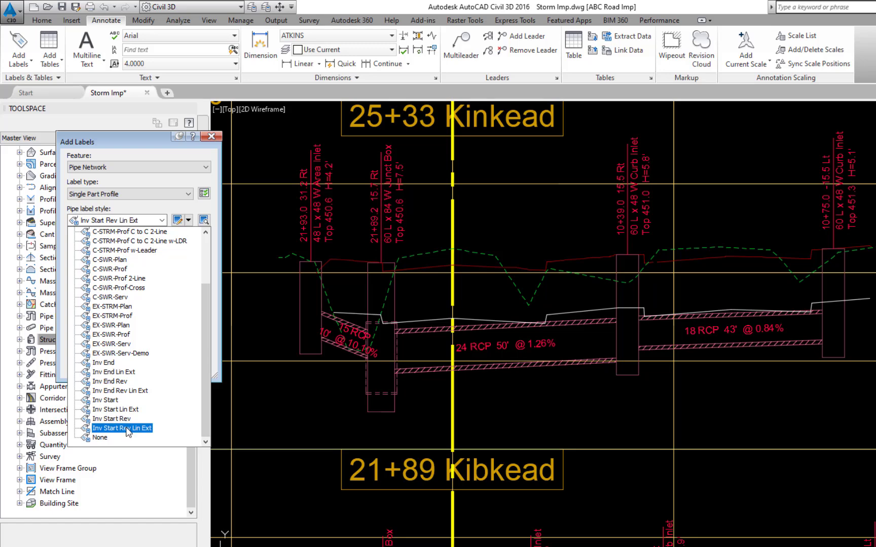
pyautogui.click(111, 401)
pyautogui.click(89, 366)
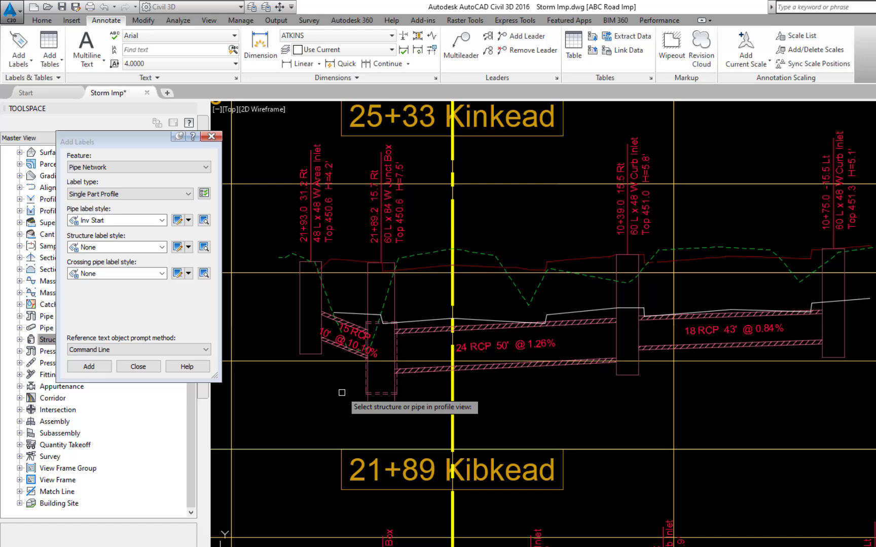
pyautogui.click(344, 352)
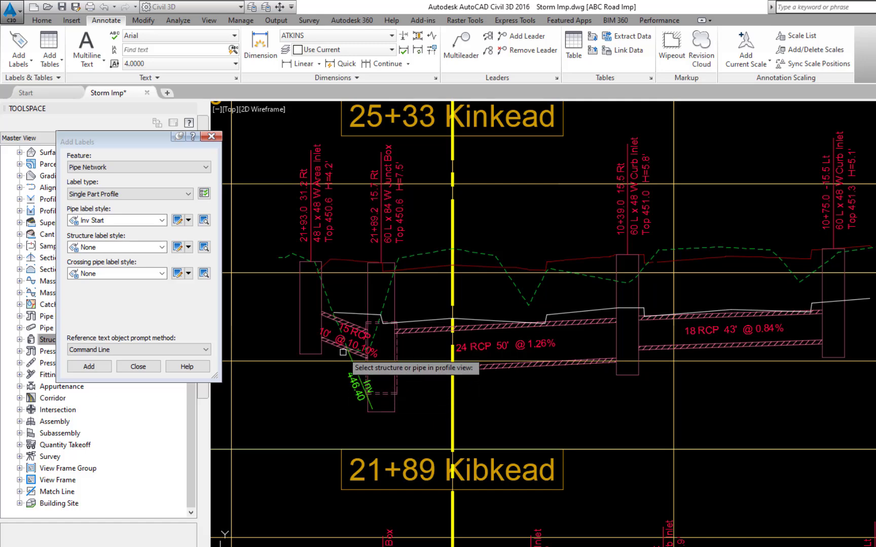
# Add an Inv End pipe label to the same 15 RCP pipe and end the labeling command
pyautogui.click(161, 221)
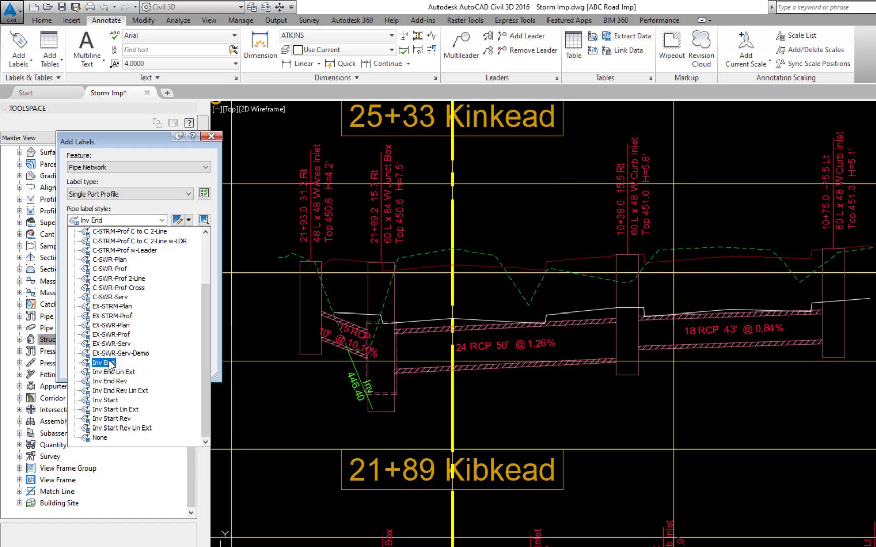
pyautogui.click(106, 363)
pyautogui.click(93, 369)
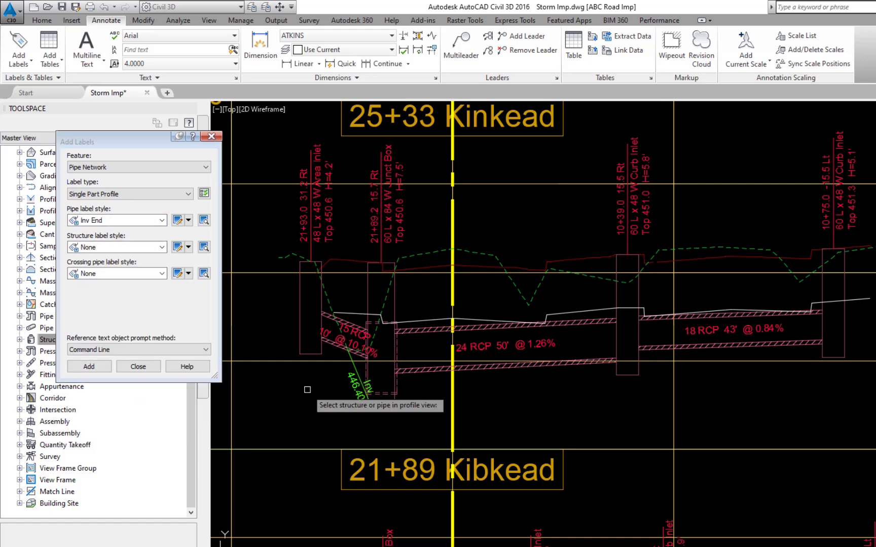
pyautogui.click(340, 351)
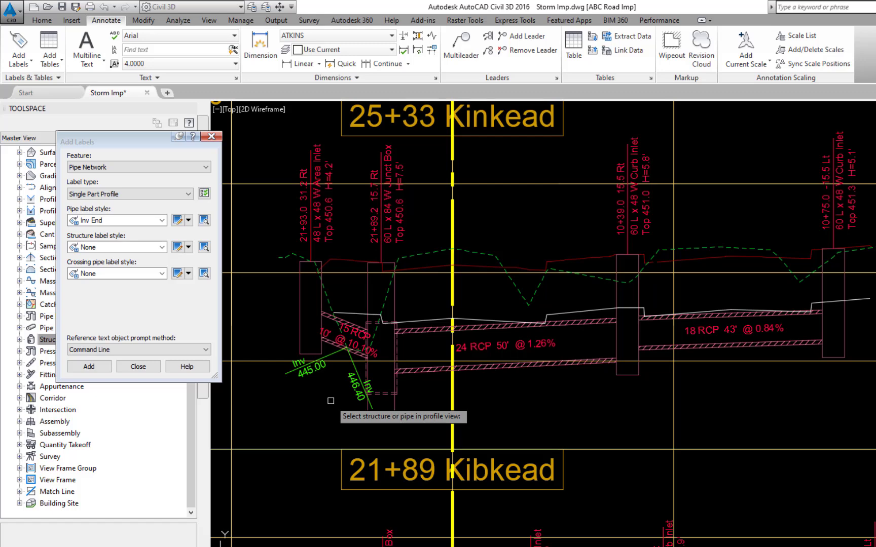
pyautogui.press('Escape')
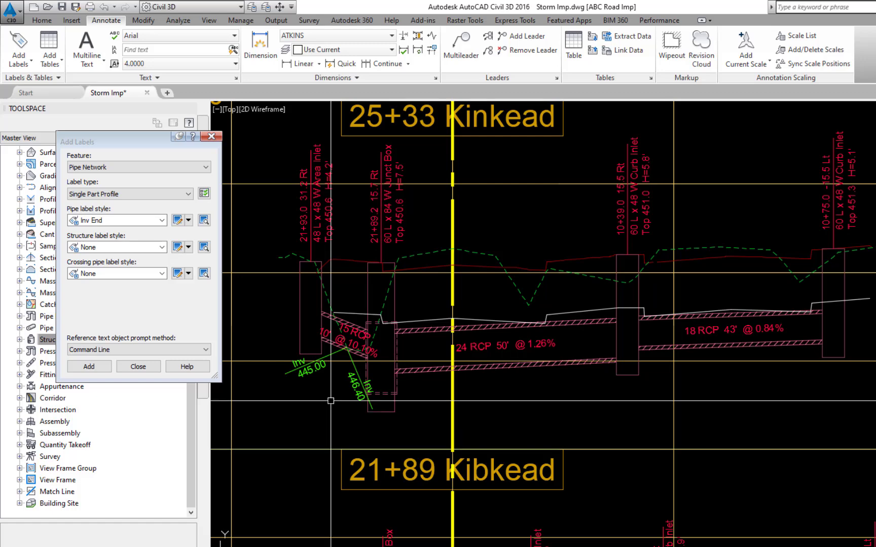
# Move the 446.40 and 445.00 invert labels of the 15 RCP pipe to the pipe's upstream and downstream ends in the 21+89 profile
pyautogui.click(358, 375)
pyautogui.click(353, 332)
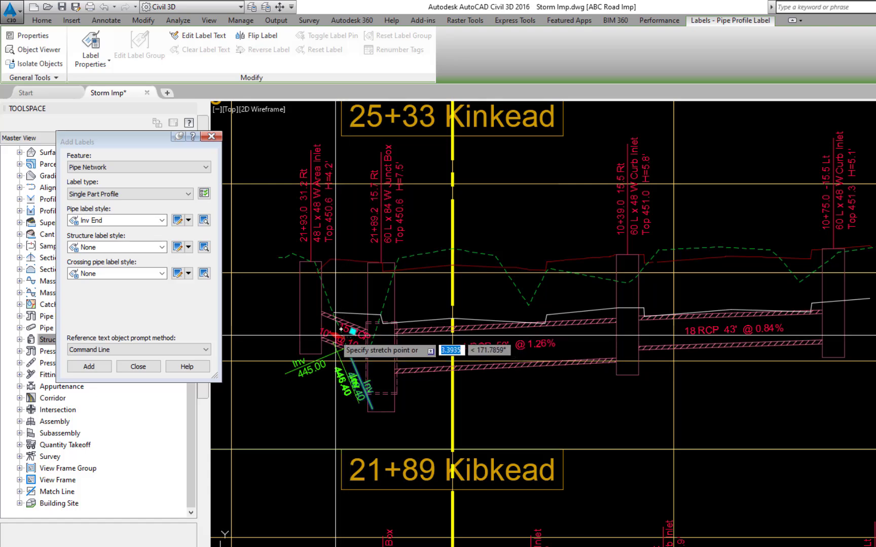
pyautogui.click(325, 331)
pyautogui.click(309, 372)
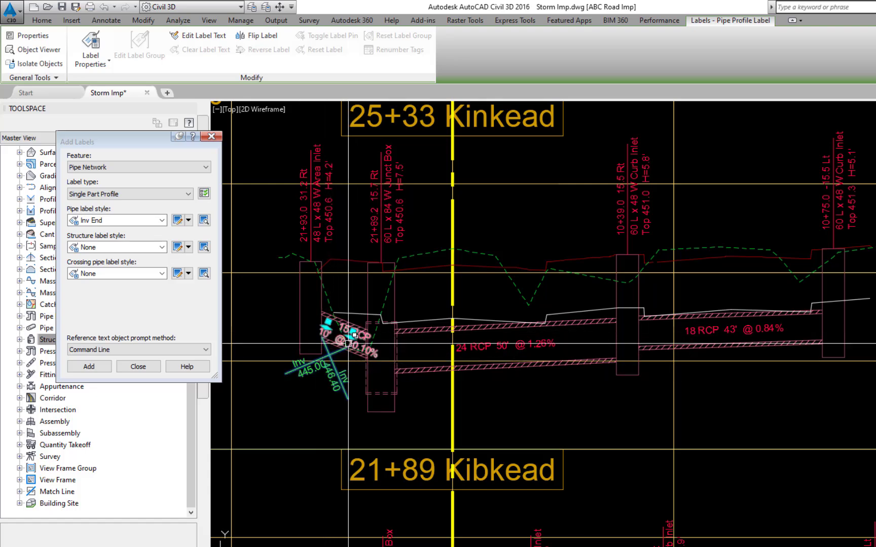
pyautogui.click(352, 334)
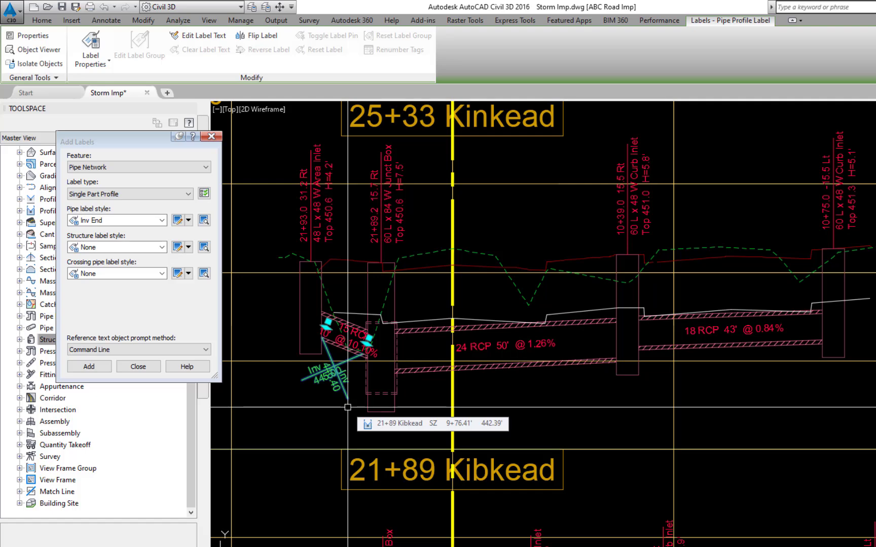
# Change the pipe label style of the 15 RCP pipe's 446.40 invert label to Inv Start Lin Ext
pyautogui.click(323, 333)
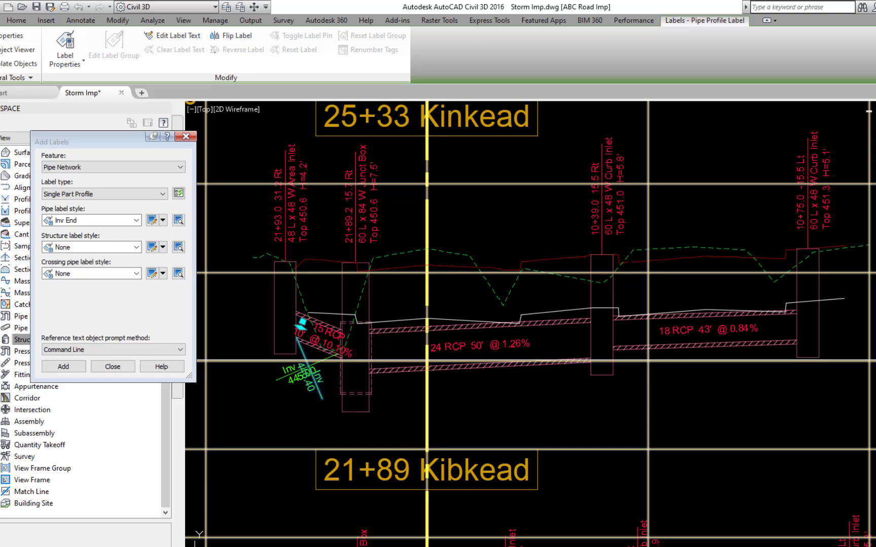
pyautogui.click(862, 270)
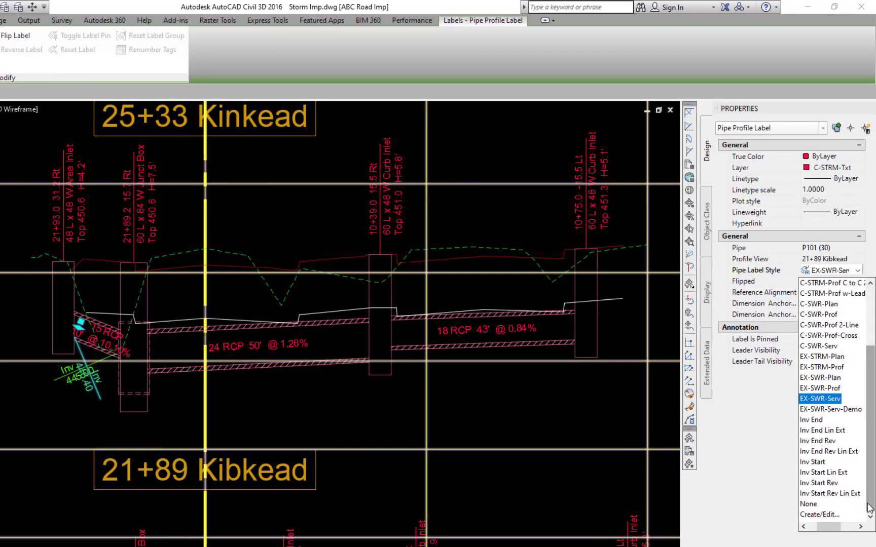
pyautogui.click(819, 472)
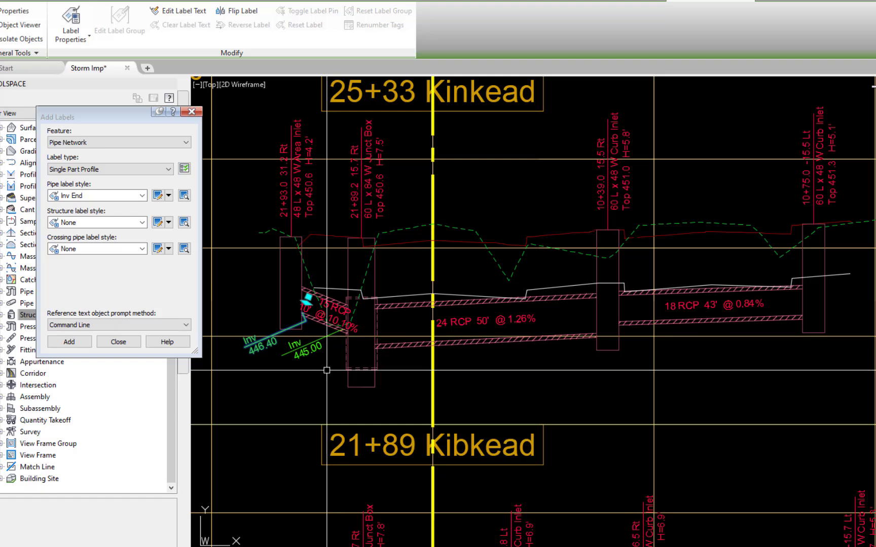
# Add Single Part Profile labels in pipe style Inv End Rev to the 24 RCP and 18 RCP pipes in the 21+89 profile
pyautogui.click(142, 195)
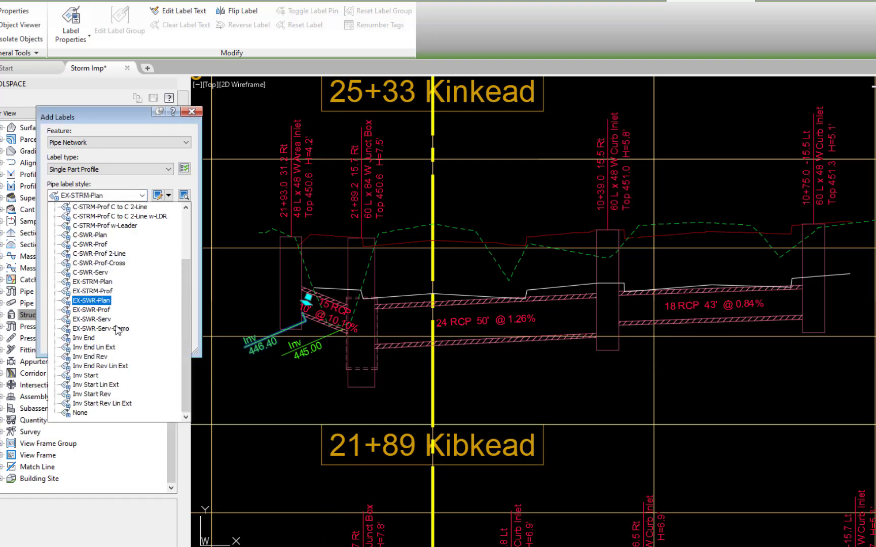
pyautogui.click(91, 356)
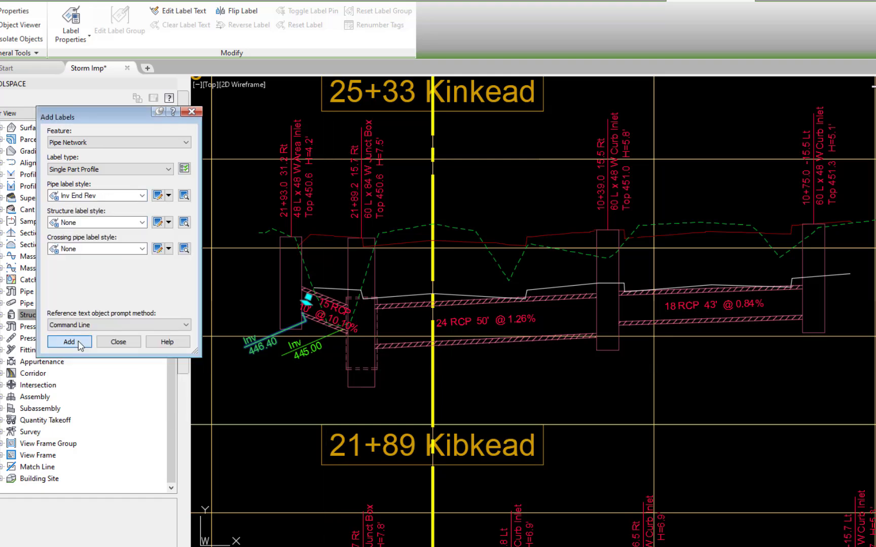
pyautogui.click(80, 342)
pyautogui.click(469, 340)
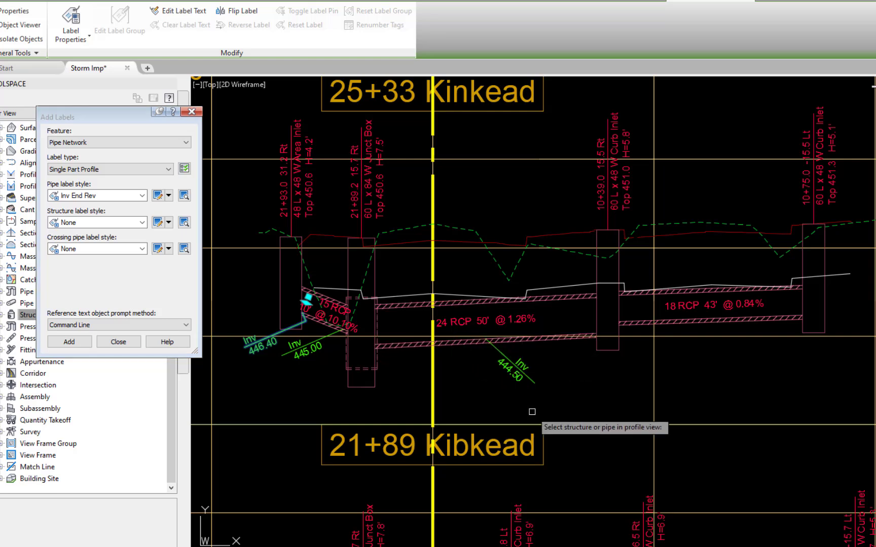
pyautogui.click(750, 320)
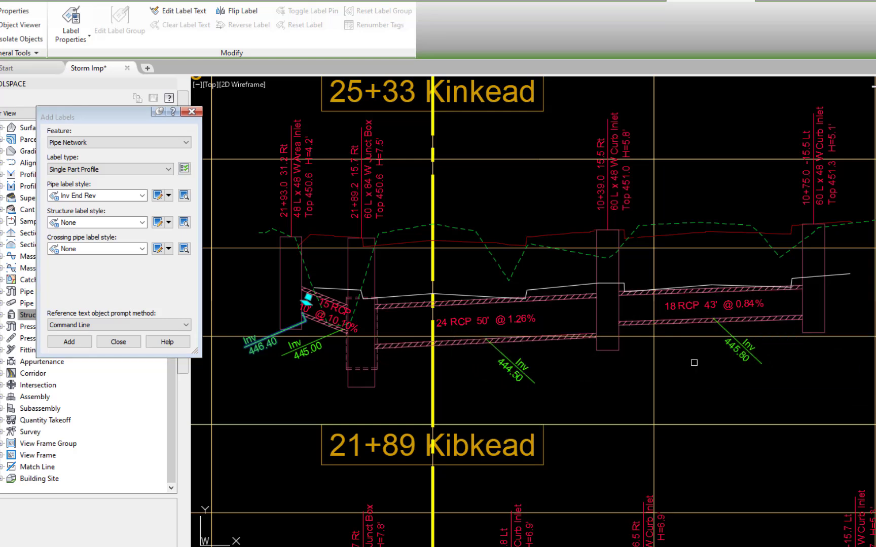
# Add Inv Start Rev pipe labels to the 18 RCP and 24 RCP pipes in the 21+89 profile
pyautogui.click(142, 195)
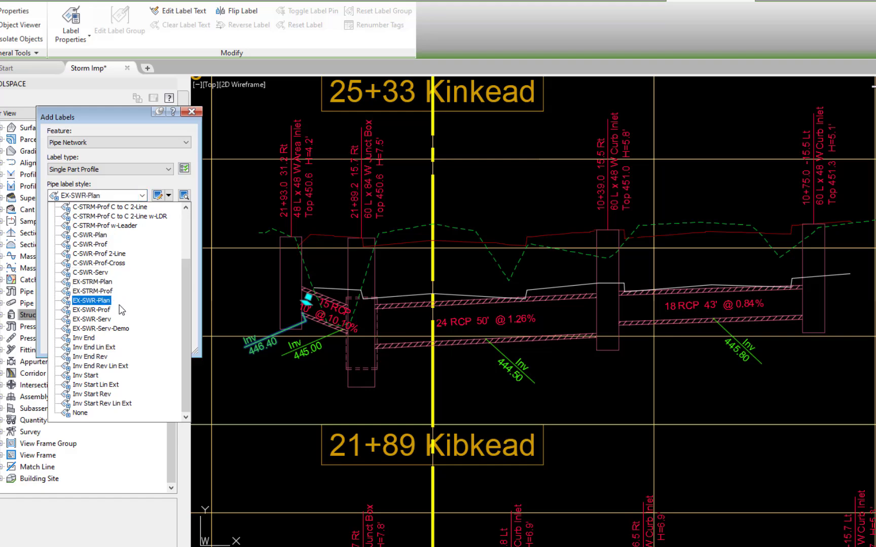
pyautogui.click(101, 394)
pyautogui.click(69, 342)
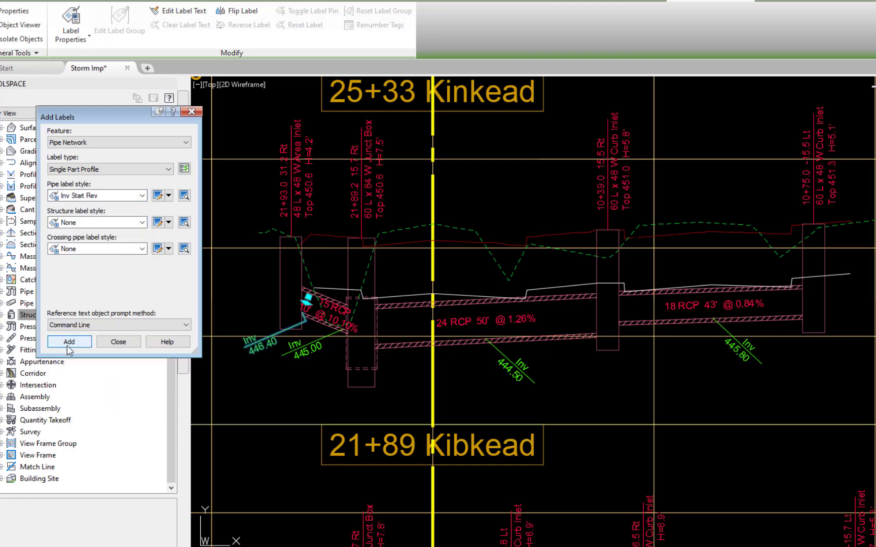
pyautogui.click(704, 320)
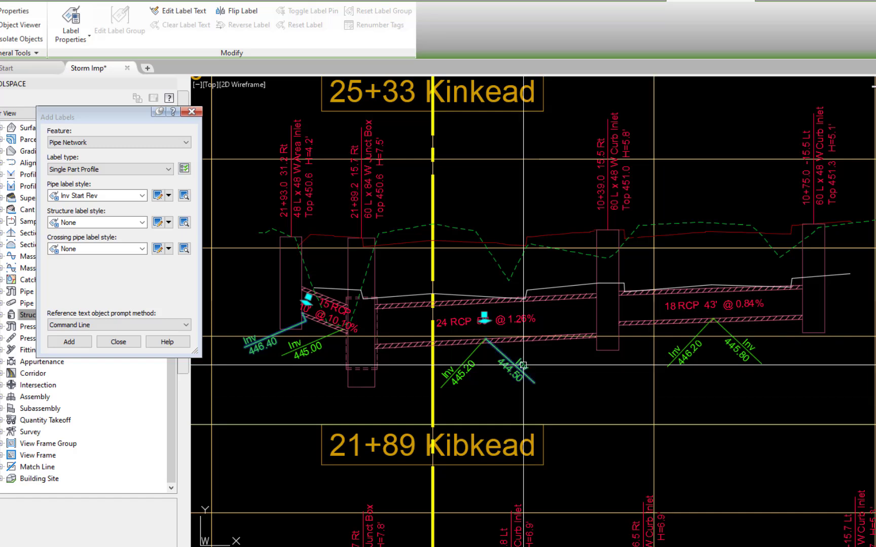
# Move the start and end invert labels of the 24 RCP and 18 RCP pipes to their matching pipe ends and clear the selection
pyautogui.click(484, 314)
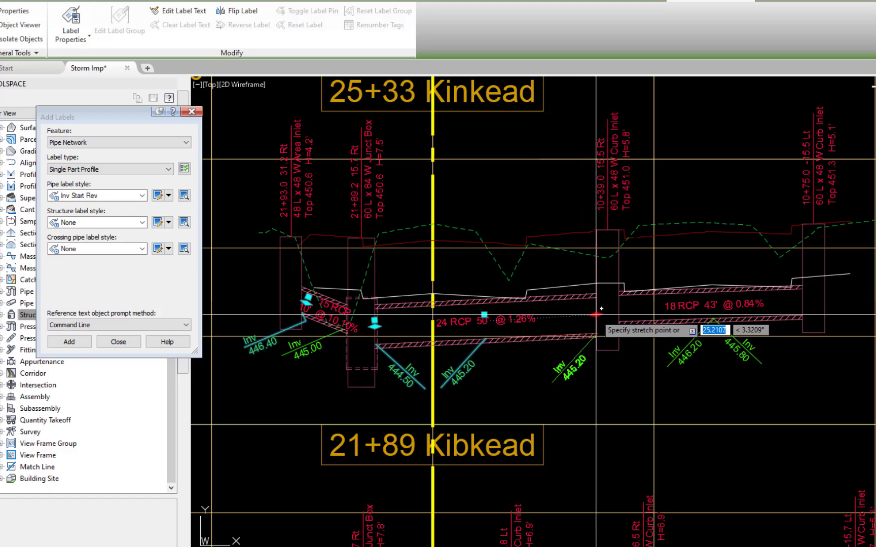
pyautogui.click(601, 308)
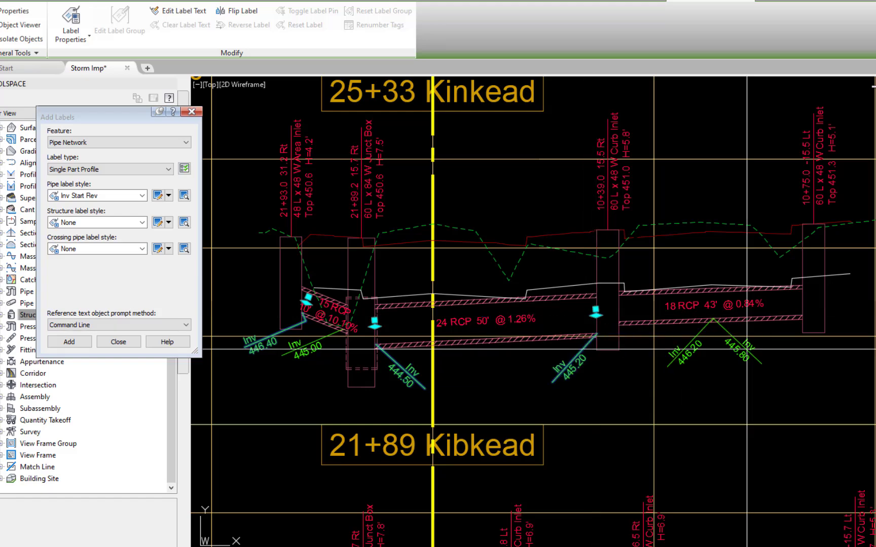
pyautogui.click(712, 305)
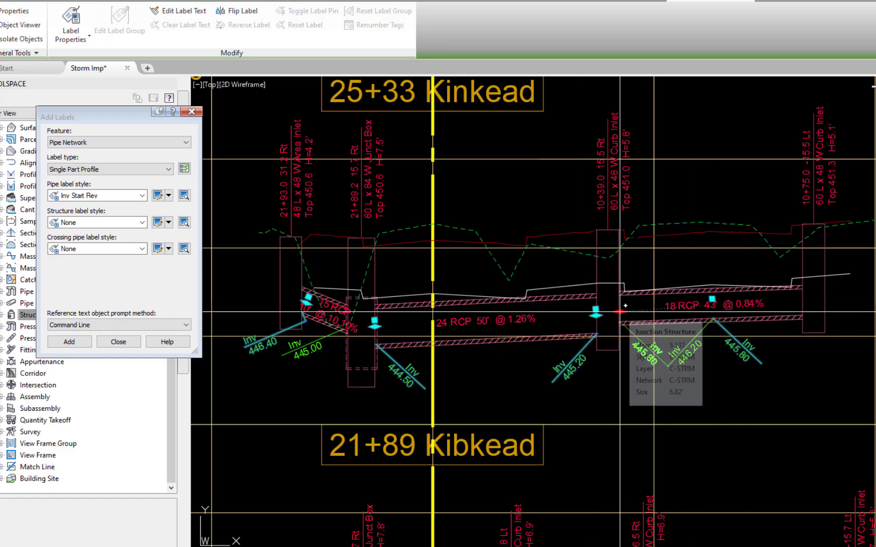
pyautogui.click(620, 307)
pyautogui.click(689, 345)
pyautogui.click(712, 304)
pyautogui.click(799, 303)
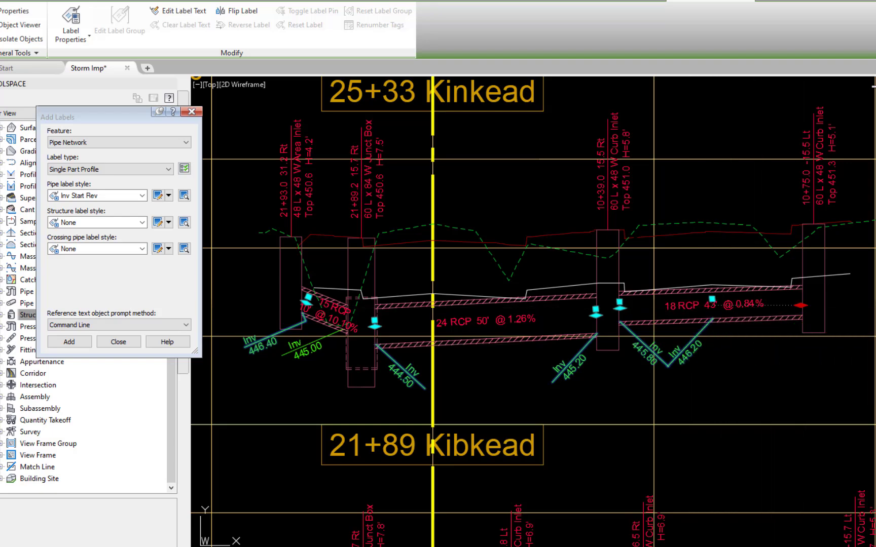
pyautogui.press('Escape')
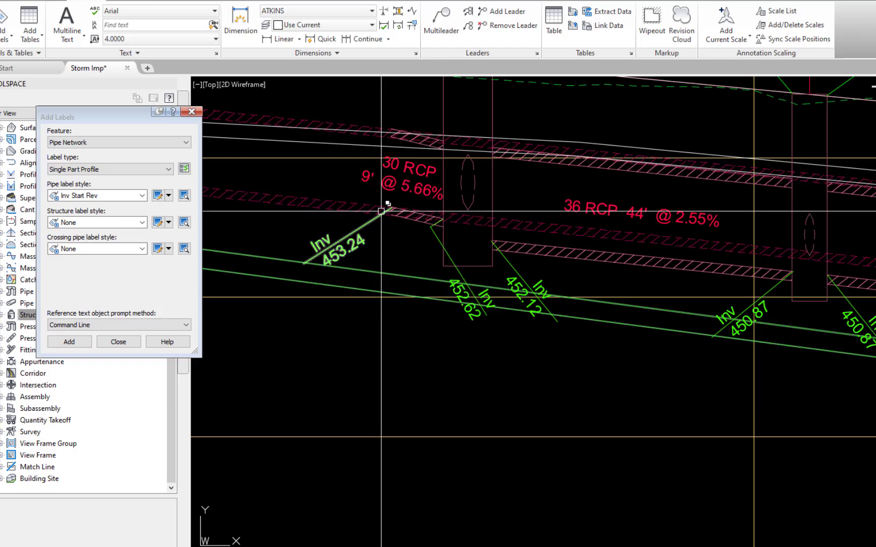
# Add the line "Field Verify" below the invert elevation in the 453.24 label of the 30 RCP pipe
pyautogui.click(361, 243)
pyautogui.rightClick(426, 76)
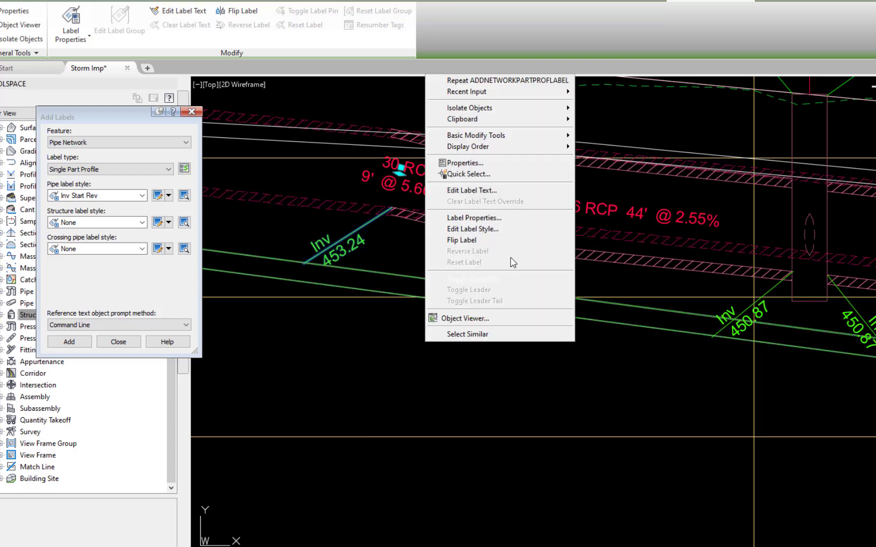
pyautogui.click(486, 189)
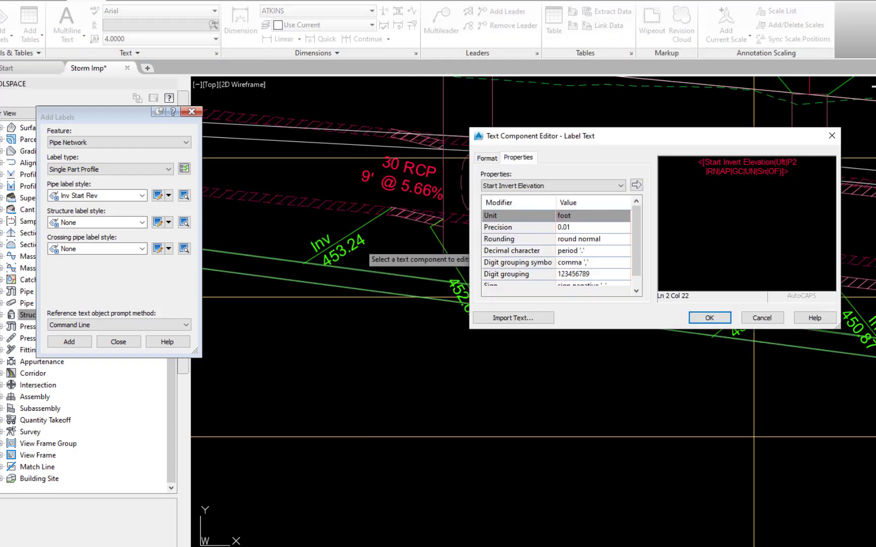
pyautogui.press('Return')
pyautogui.write('Field Verify')
pyautogui.click(697, 317)
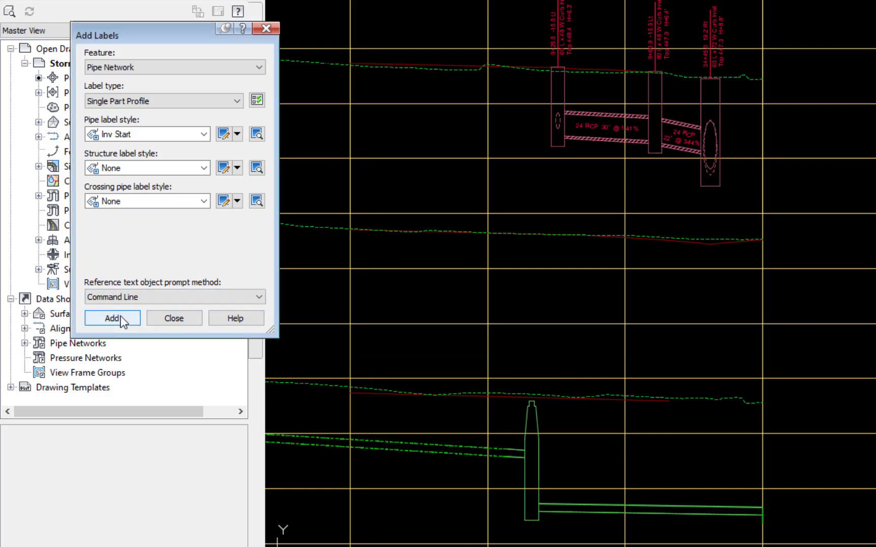
# Add an Inv Start label to the 24 RCP 30' pipe and move it up to the pipe's left end
pyautogui.click(120, 316)
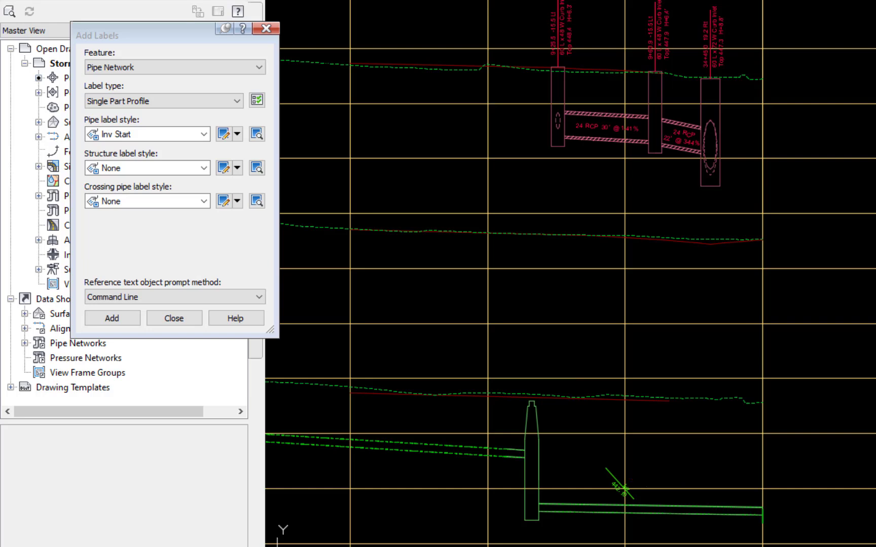
pyautogui.click(611, 477)
pyautogui.click(607, 449)
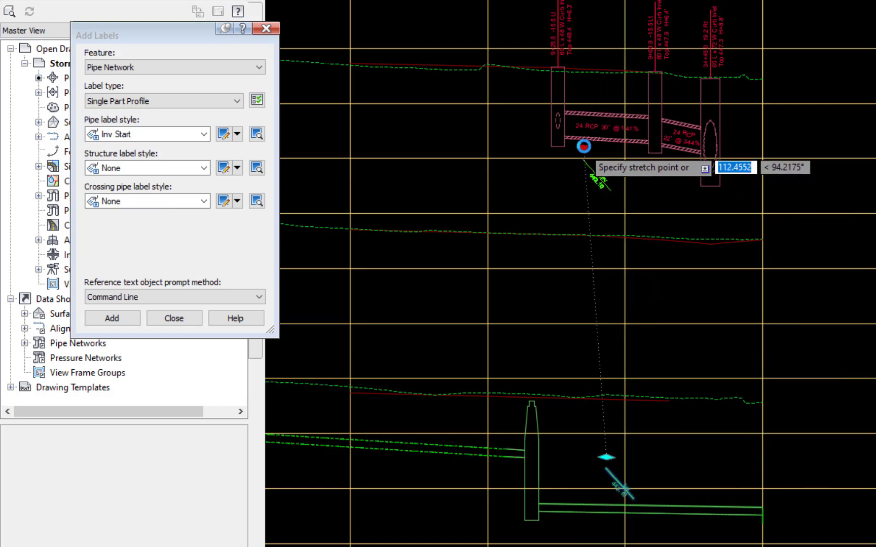
pyautogui.scroll(4, 583, 146)
pyautogui.click(564, 125)
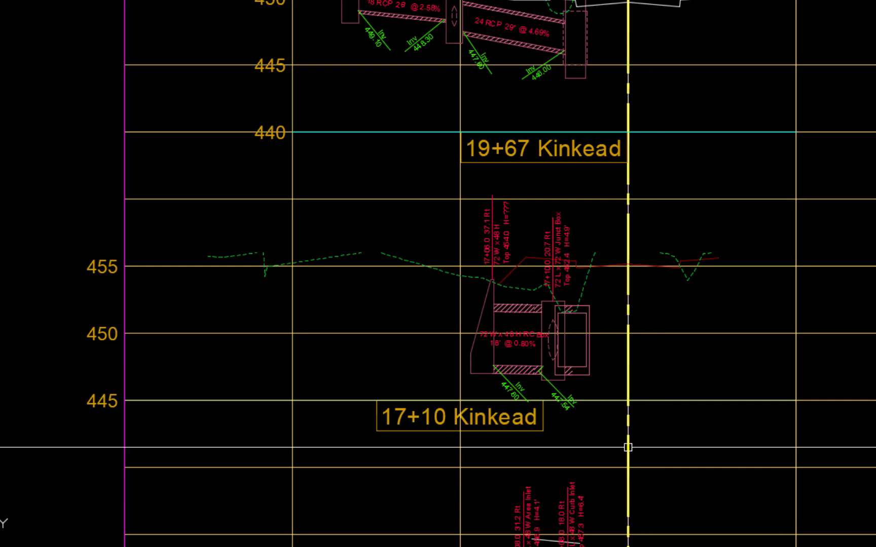
# Set the user-specified start station of the 17+10 Kinkead profile view to 8+70 and apply it
pyautogui.click(557, 425)
pyautogui.rightClick(661, 420)
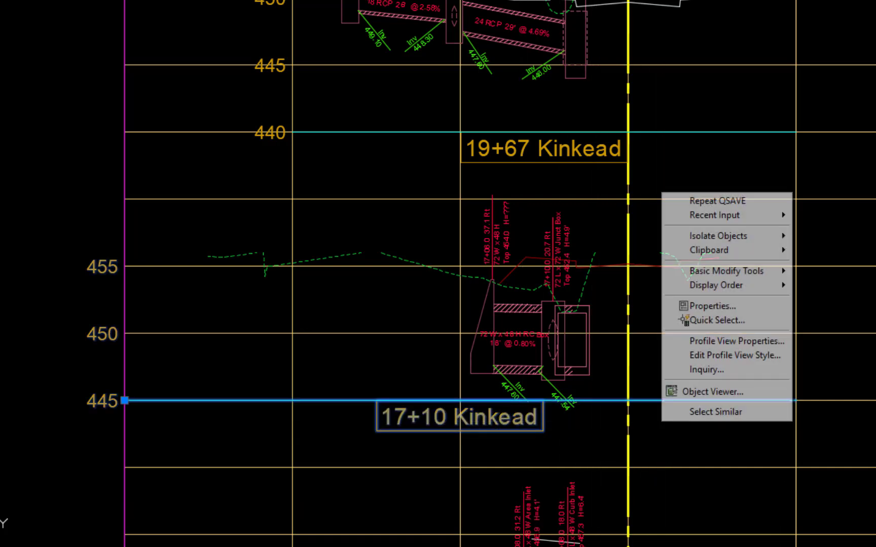
pyautogui.click(714, 341)
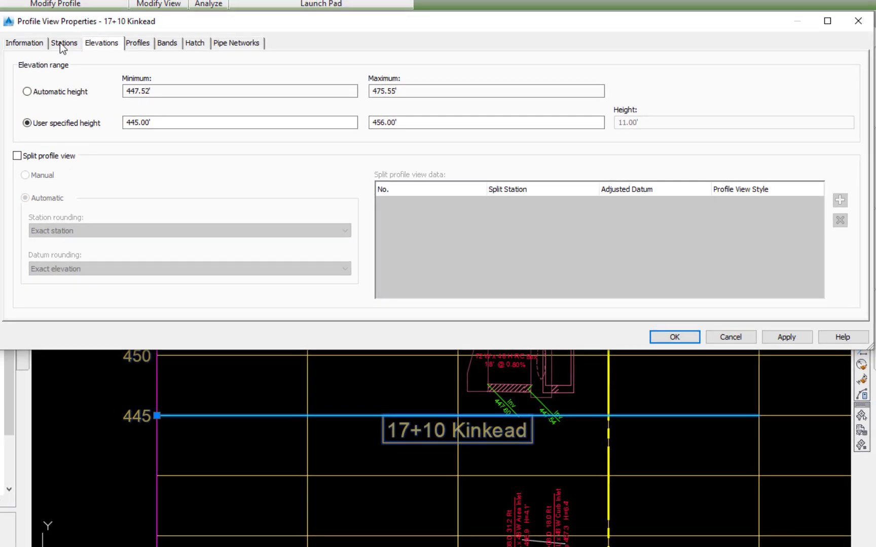
pyautogui.click(62, 44)
pyautogui.moveTo(163, 165); pyautogui.dragTo(93, 176)
pyautogui.write('8+70')
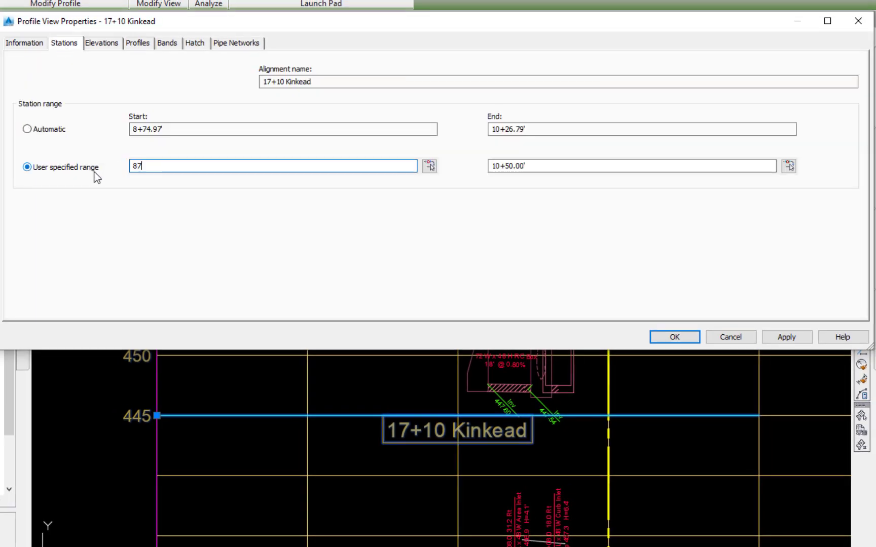
pyautogui.press('Return')
pyautogui.click(781, 336)
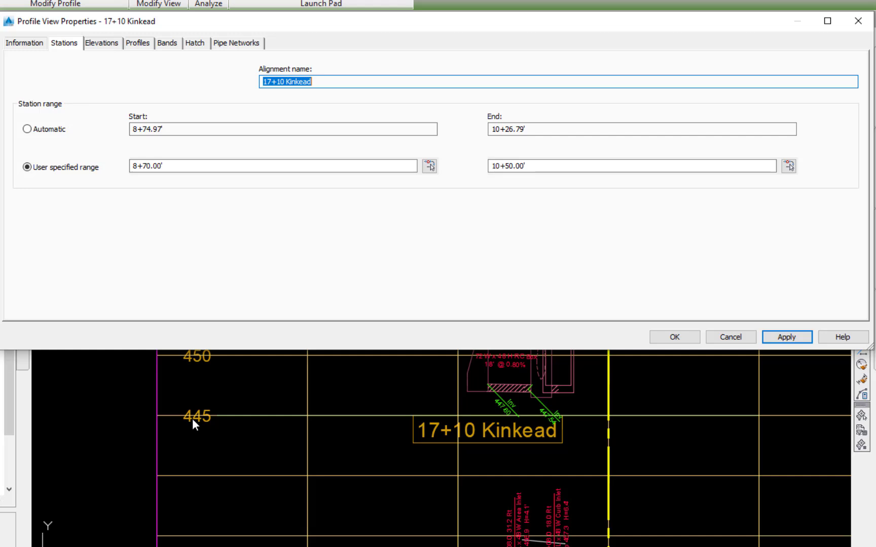
# Set the user-specified minimum elevation of the 17+10 Kinkead profile view to 443 and accept the properties
pyautogui.click(103, 43)
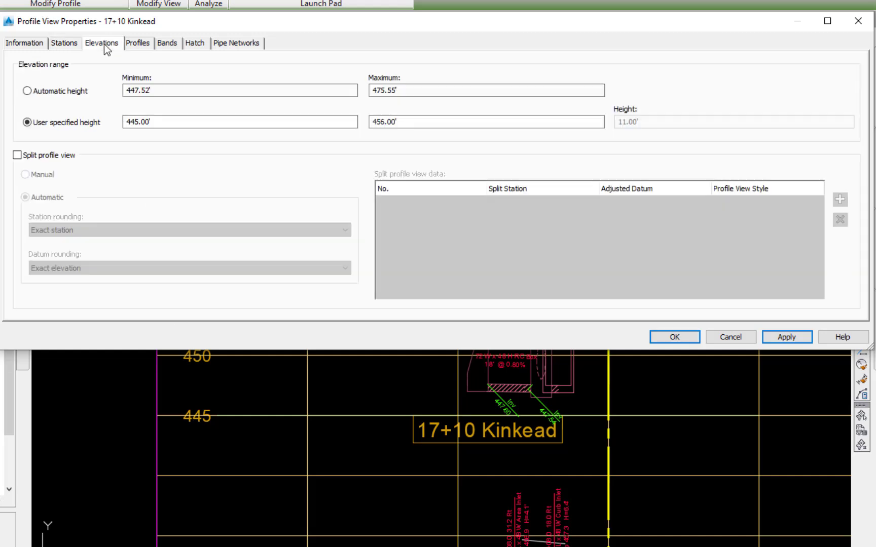
pyautogui.doubleClick(162, 121)
pyautogui.write('4')
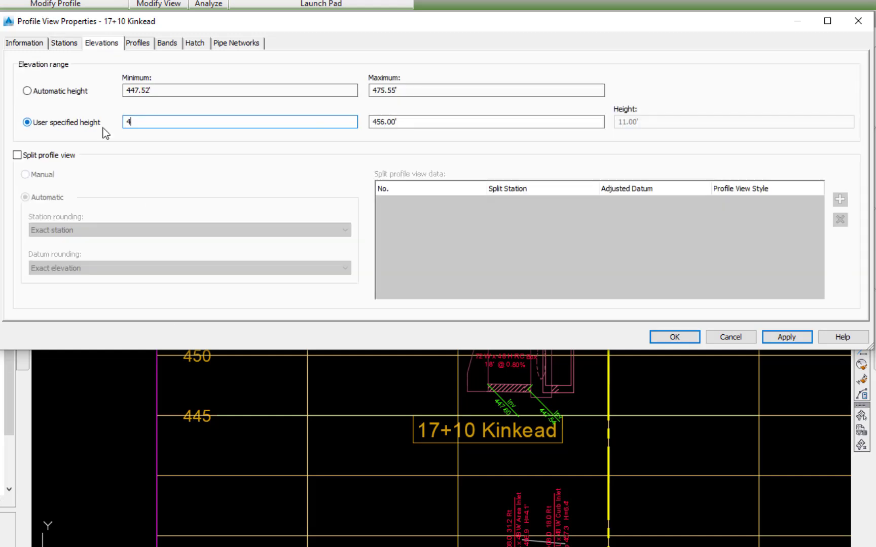
pyautogui.write('42')
pyautogui.press('Return')
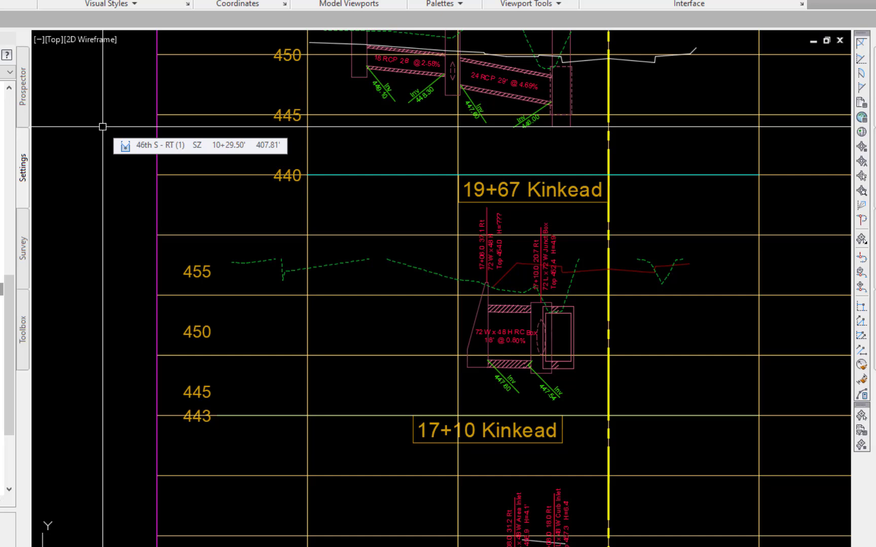
# Move the 17+10 Kinkead profile view straight down by 8 units from its base point
pyautogui.click(414, 441)
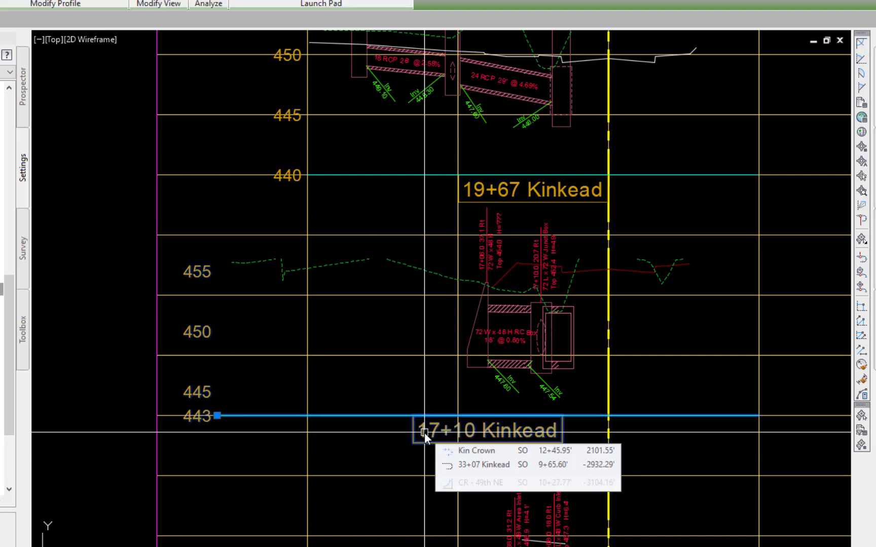
pyautogui.click(216, 416)
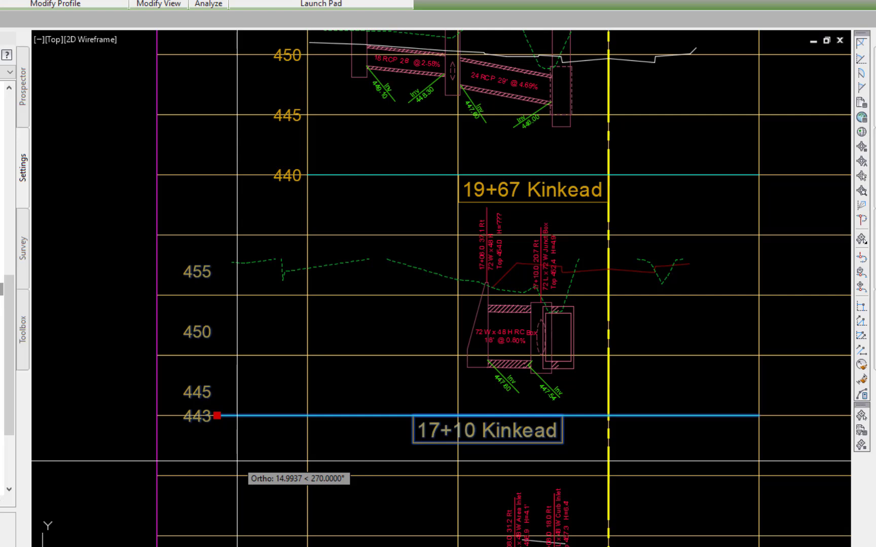
pyautogui.write('8')
pyautogui.press('Return')
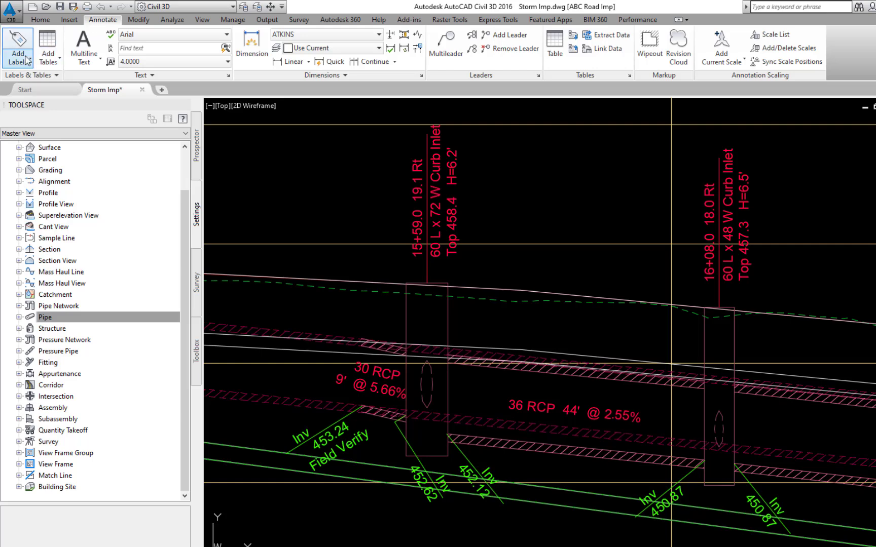
# Add a Profile View Station Elevation label in the TC woSta Above style where the Kin Crown - RT profile meets the 15+59.0 curb inlet's left edge
pyautogui.click(17, 41)
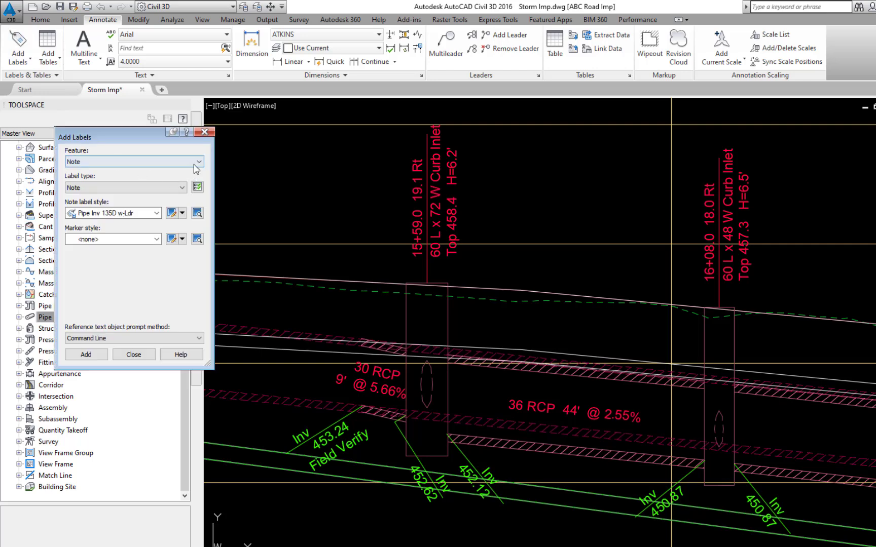
pyautogui.click(199, 161)
pyautogui.click(98, 202)
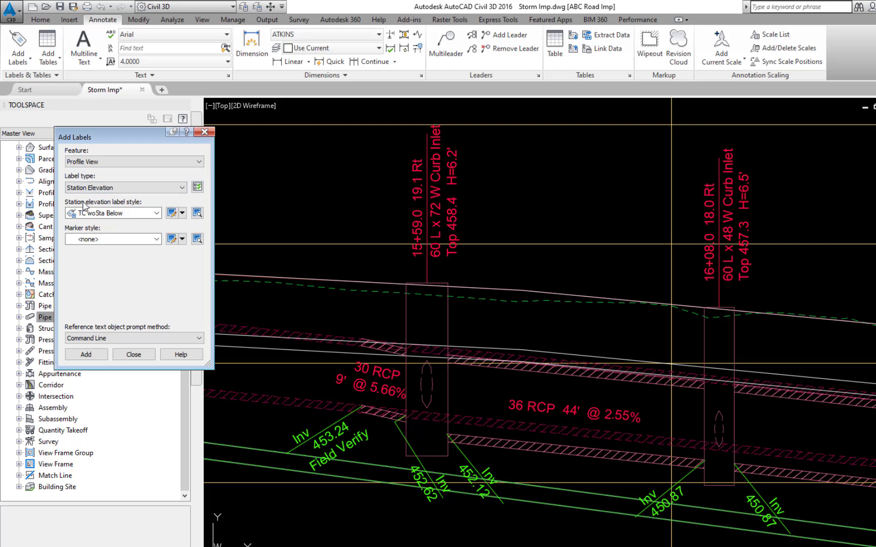
pyautogui.click(157, 215)
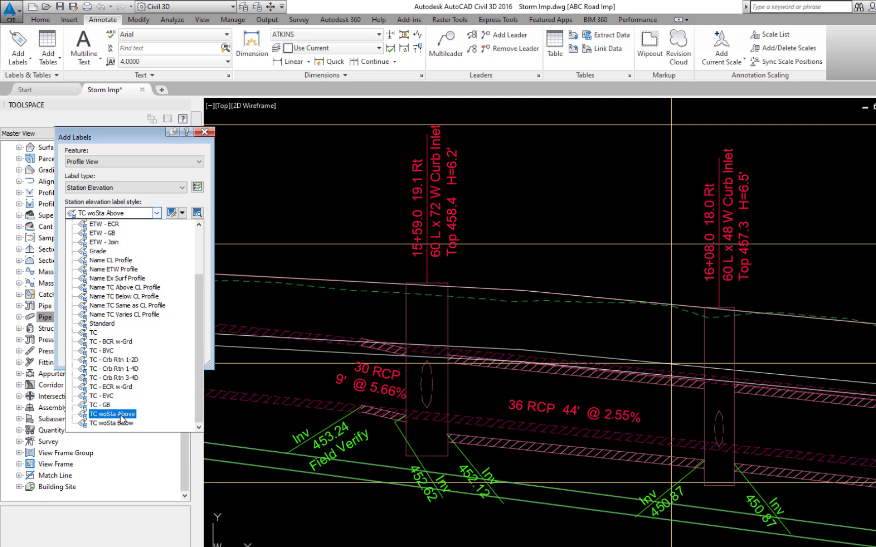
pyautogui.click(122, 415)
pyautogui.click(86, 355)
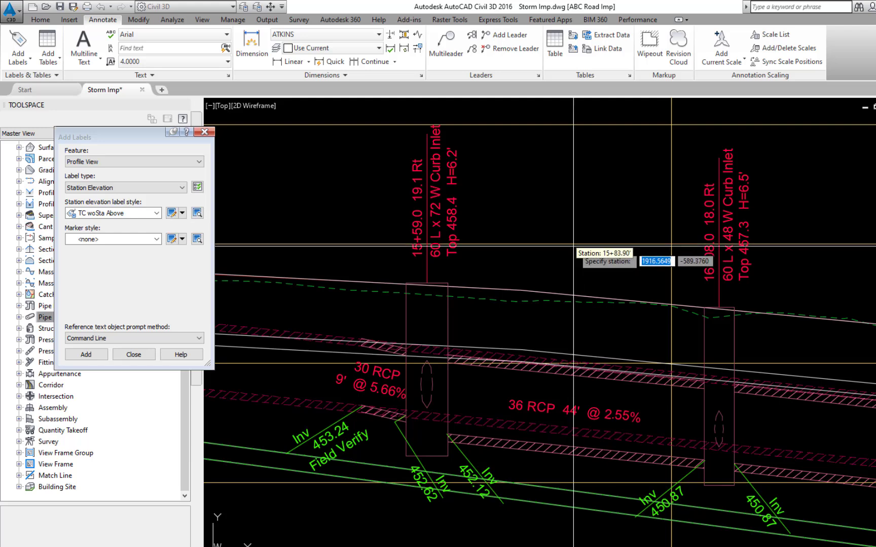
pyautogui.scroll(4, 404, 282)
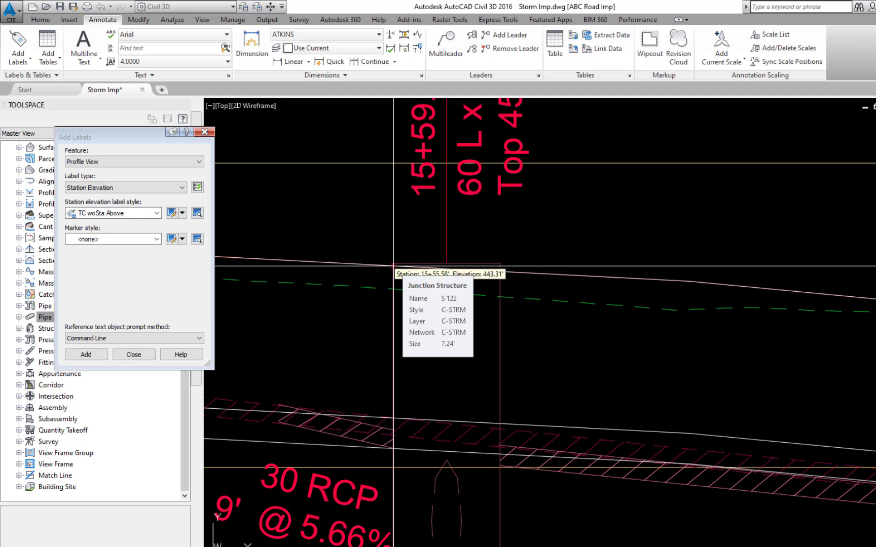
pyautogui.click(394, 265)
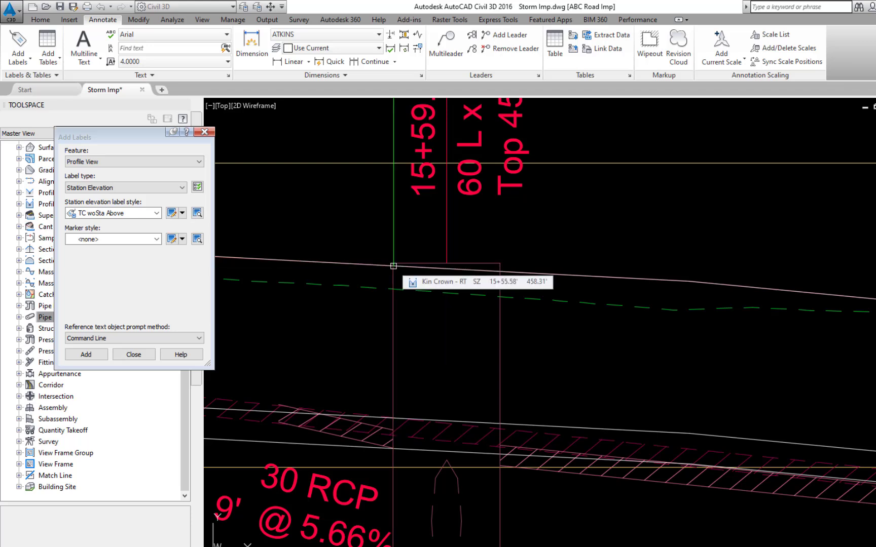
pyautogui.click(357, 263)
pyautogui.click(383, 317)
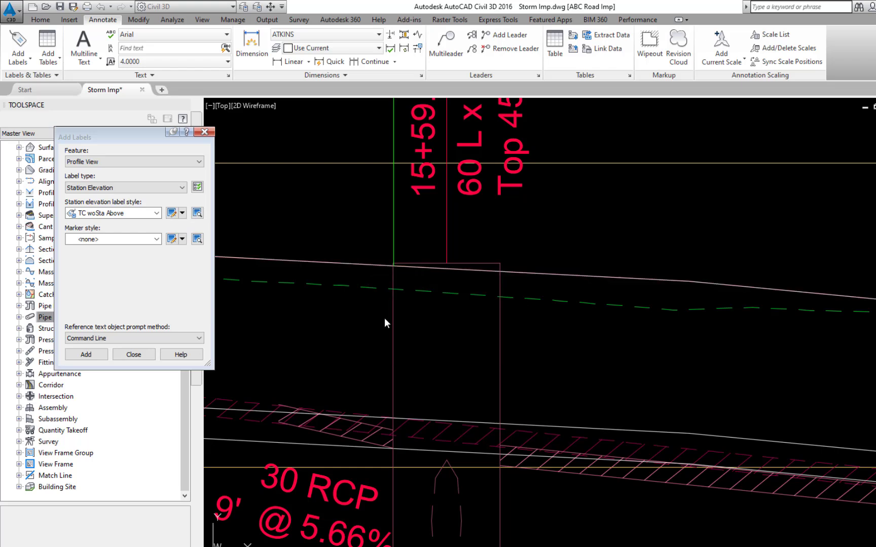
# Place a TC woSta Above station elevation label where the profile crosses the left edge of the 16+08.0 curb inlet
pyautogui.scroll(-2, 591, 225)
pyautogui.scroll(-3, 583, 225)
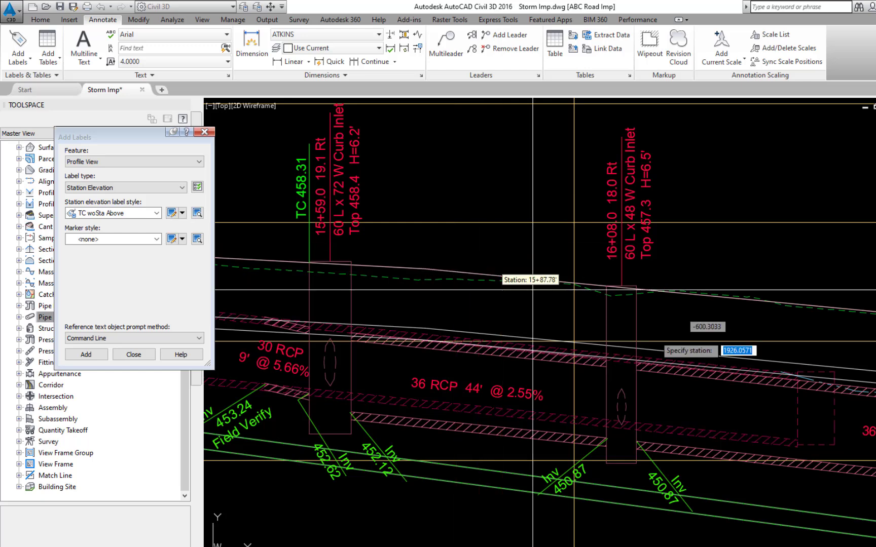
pyautogui.scroll(4, 666, 313)
pyautogui.scroll(-1, 718, 346)
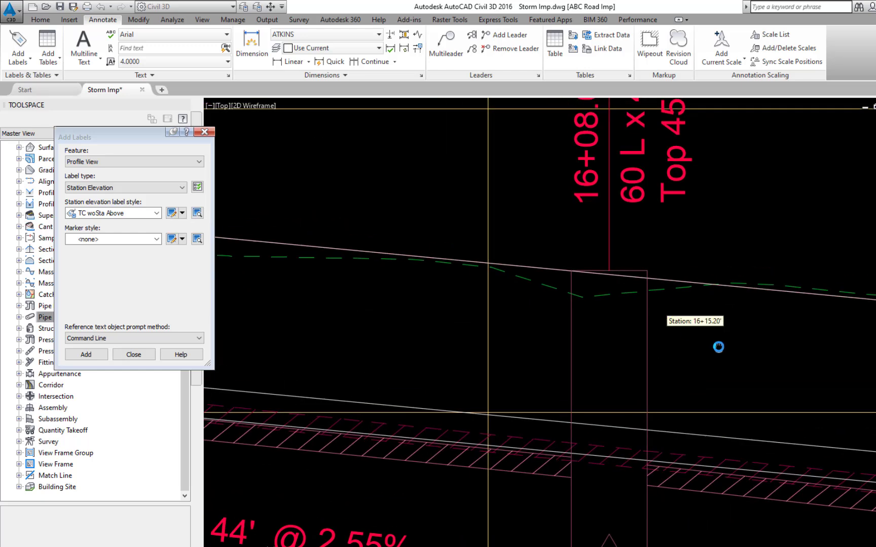
pyautogui.scroll(1, 573, 273)
pyautogui.click(571, 271)
# Place a TC woSta Above station elevation label where the profile crosses the left edge of the 13+95.0 curb inlet
pyautogui.scroll(-5, 572, 271)
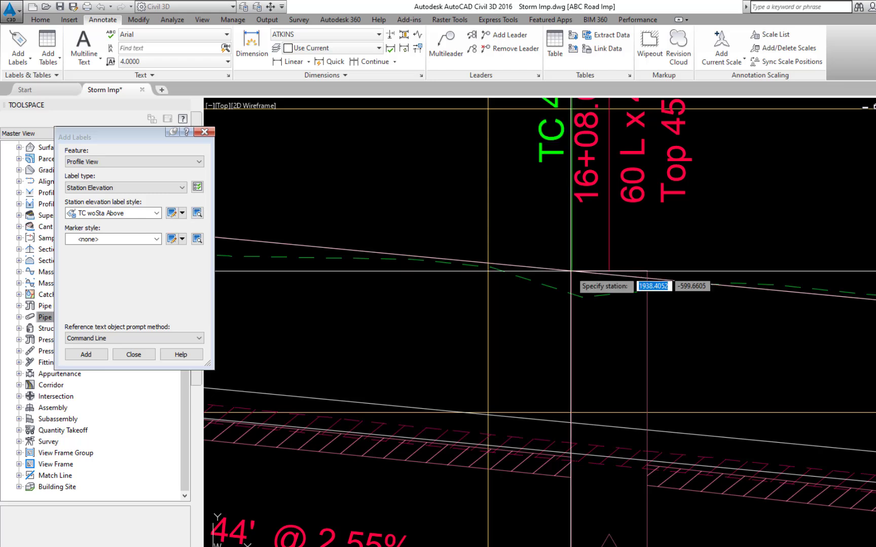
pyautogui.moveTo(358, 364); pyautogui.dragTo(567, 397, button='middle')
pyautogui.scroll(6, 418, 346)
pyautogui.click(506, 361)
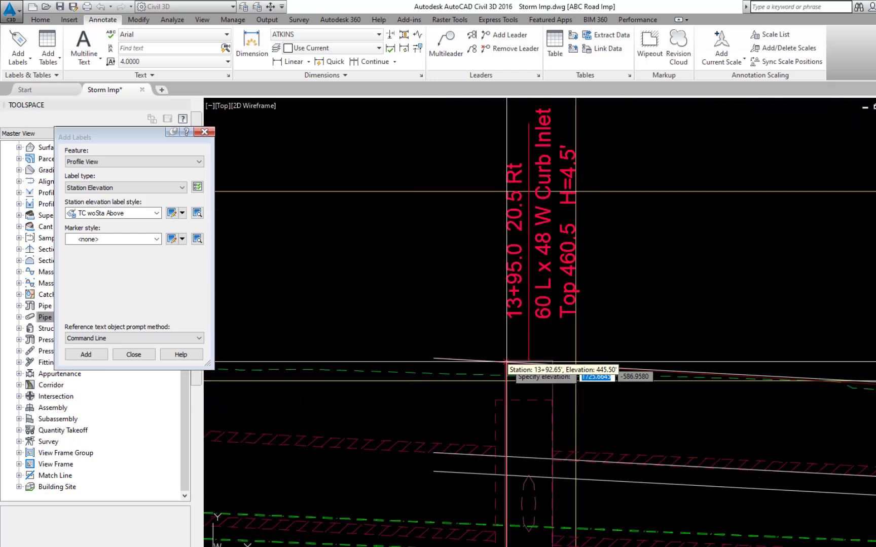
pyautogui.click(508, 363)
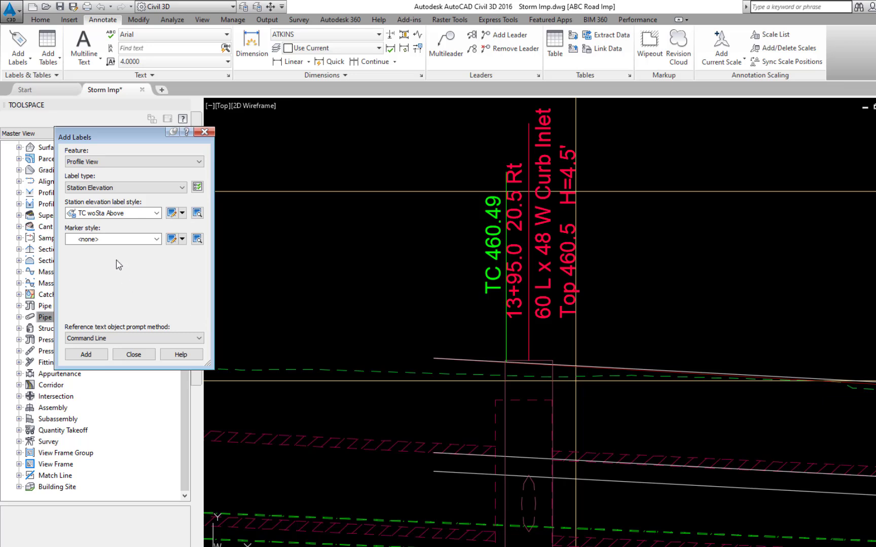
# Add a TC woSta Below station elevation label at the 13+95.0 curb inlet's right edge, taking its elevation from the profile
pyautogui.click(156, 213)
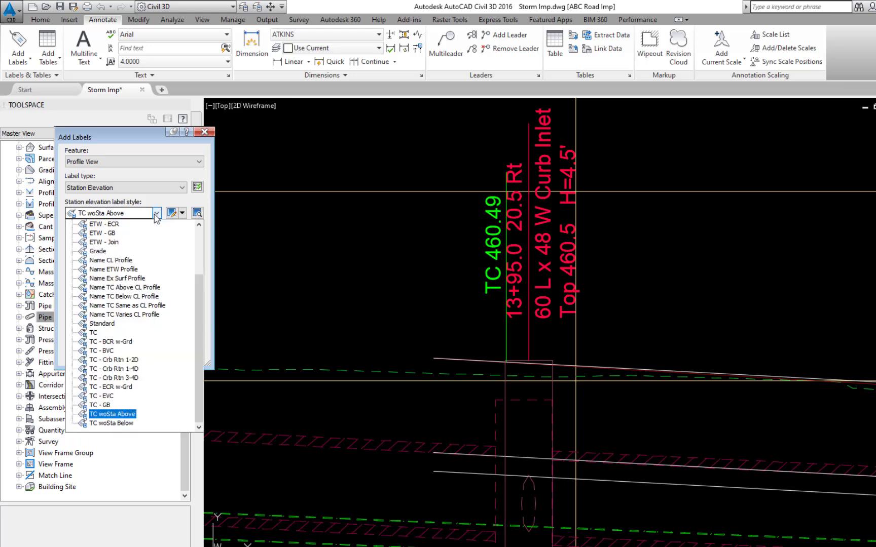
pyautogui.click(128, 429)
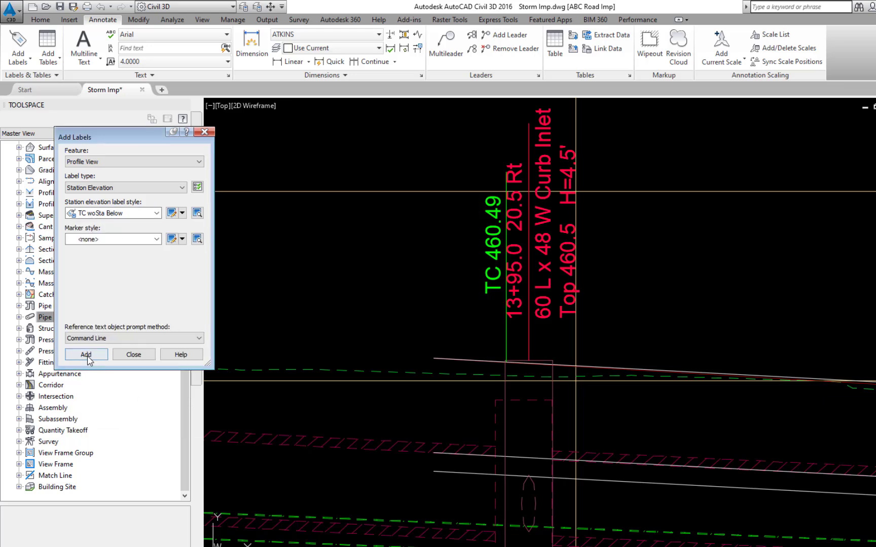
pyautogui.click(86, 355)
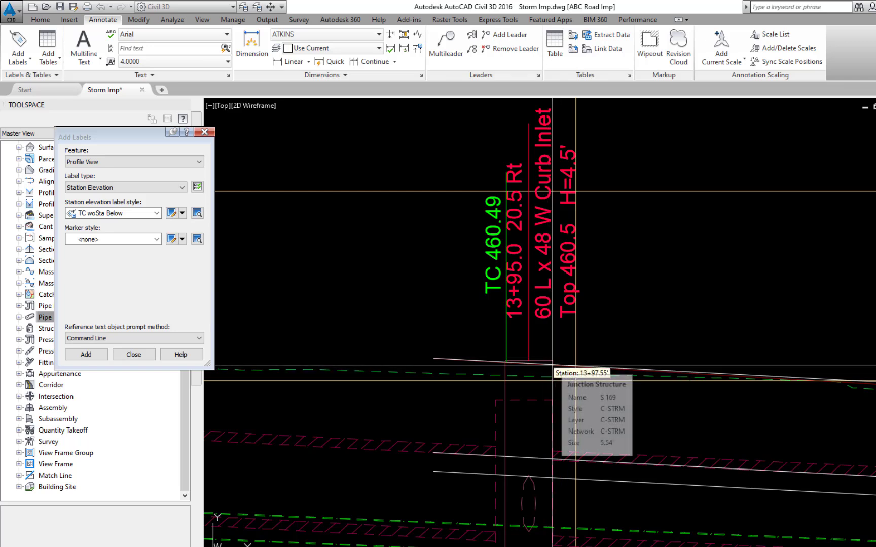
pyautogui.click(553, 365)
pyautogui.click(552, 365)
pyautogui.click(552, 365)
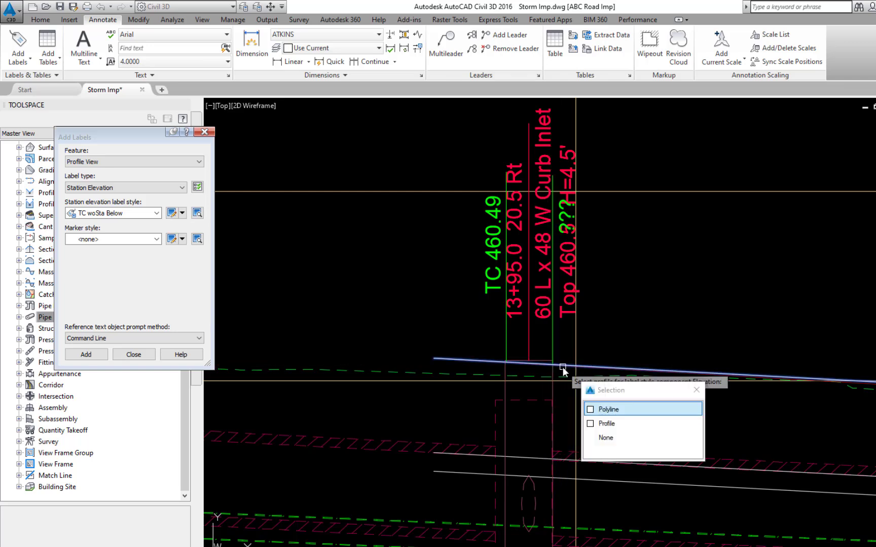
pyautogui.click(592, 426)
# Place TC woSta Below station elevation labels where the profile crosses the right edges of the 15+59.0 and 16+08.0 curb inlets
pyautogui.scroll(-2, 700, 420)
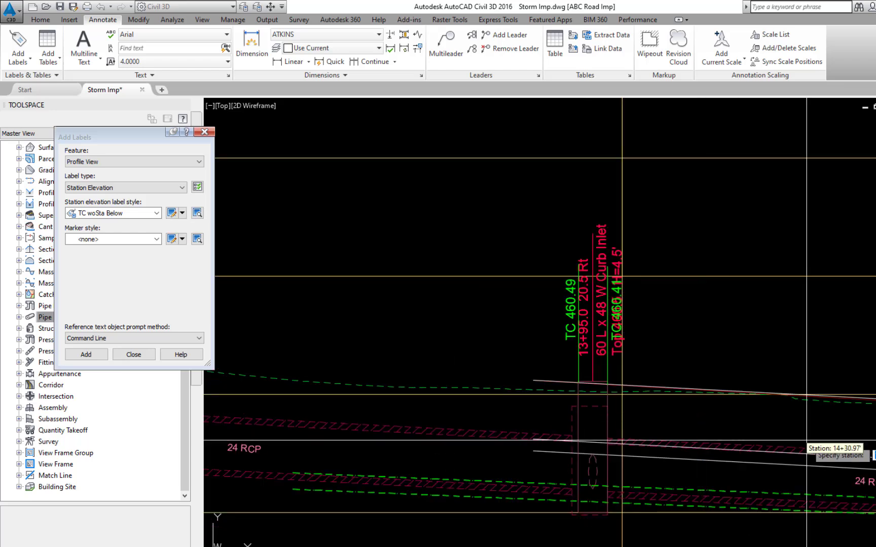
pyautogui.moveTo(809, 440); pyautogui.dragTo(153, 422, button='middle')
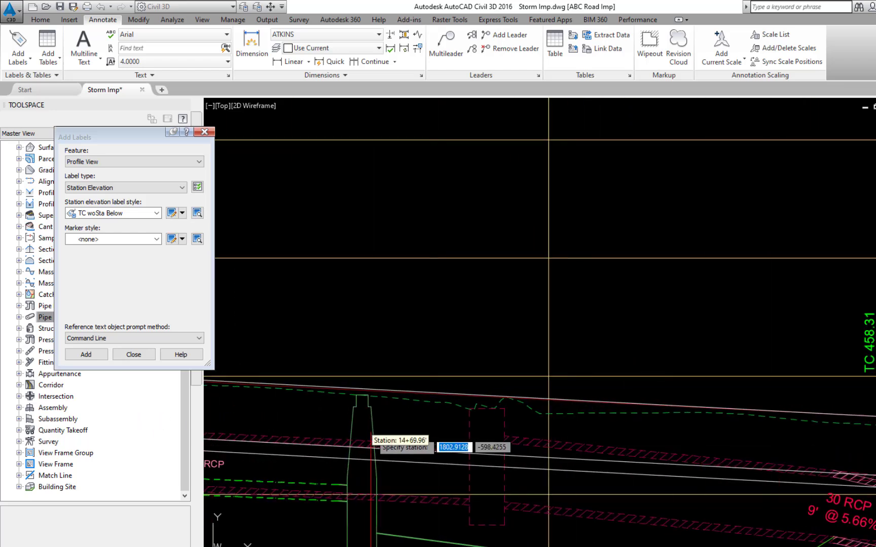
pyautogui.scroll(-2, 279, 345)
pyautogui.moveTo(280, 332); pyautogui.dragTo(124, 388, button='middle')
pyautogui.scroll(6, 552, 449)
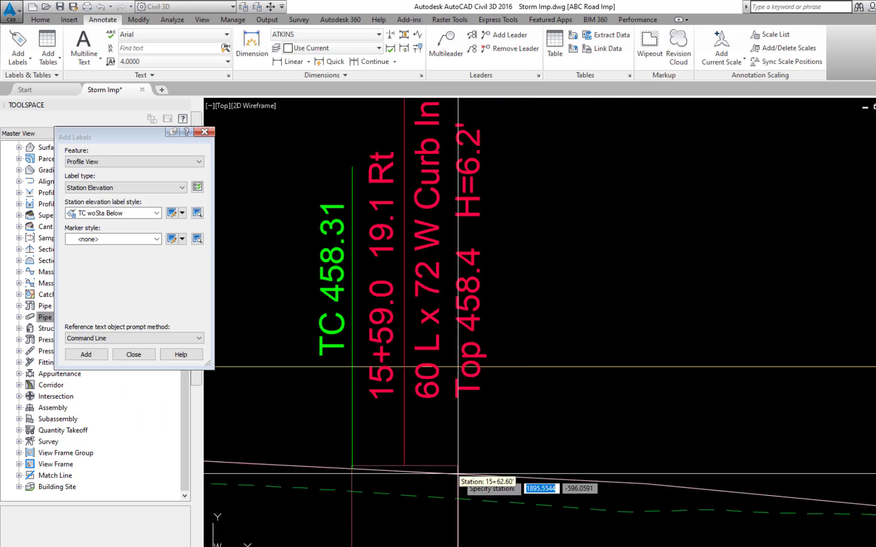
pyautogui.moveTo(852, 452); pyautogui.dragTo(280, 384, button='middle')
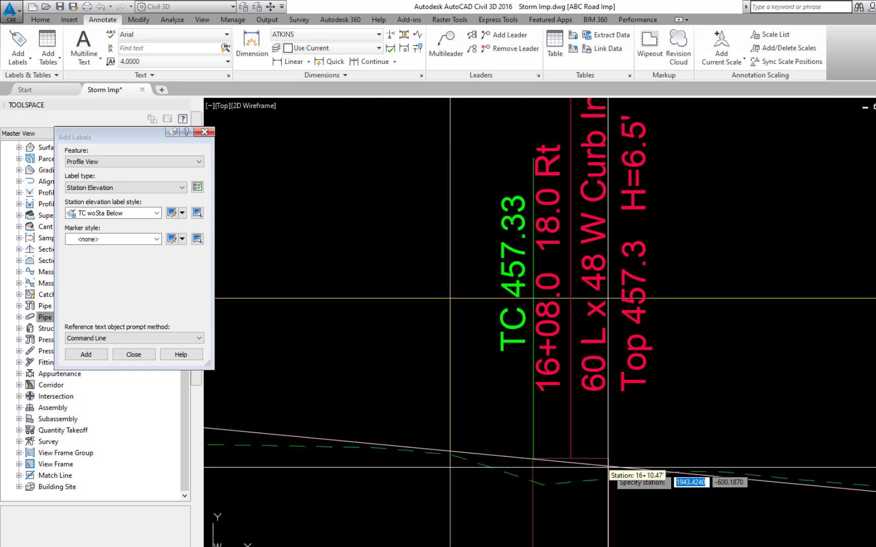
pyautogui.click(609, 469)
pyautogui.click(608, 467)
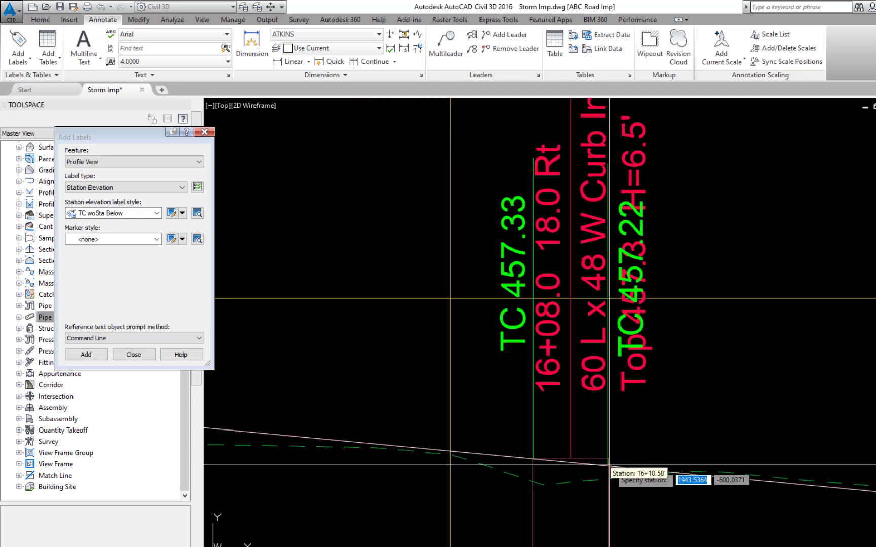
# Move the two TC labels at the 16+08.0 curb inlet up and outward, clear of the structure label
pyautogui.click(607, 423)
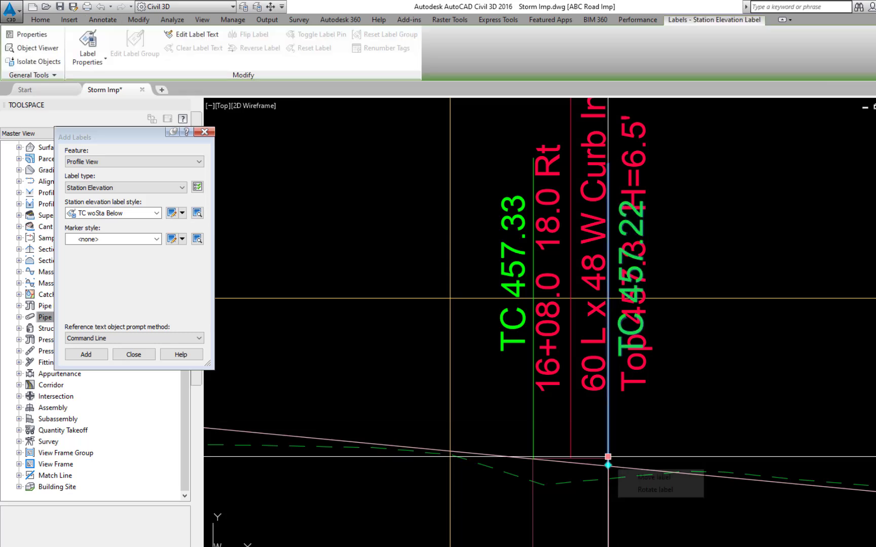
pyautogui.click(608, 456)
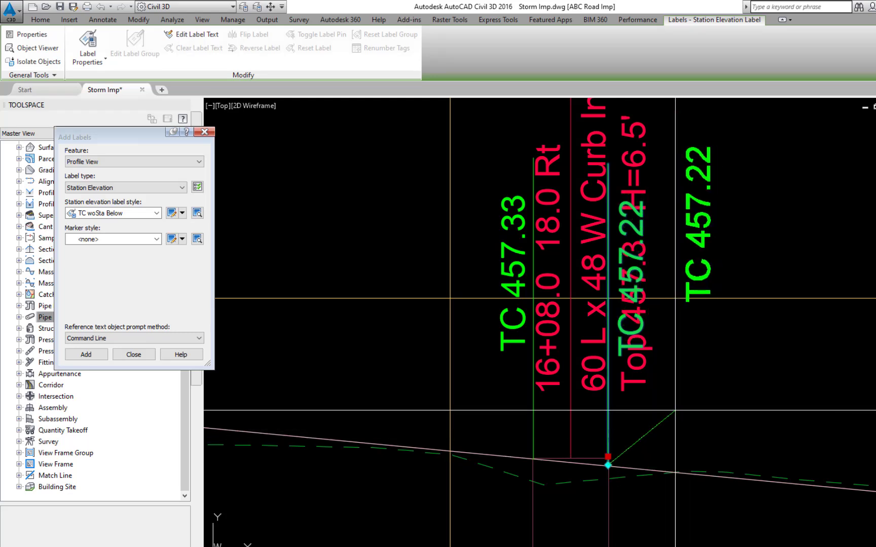
pyautogui.click(675, 411)
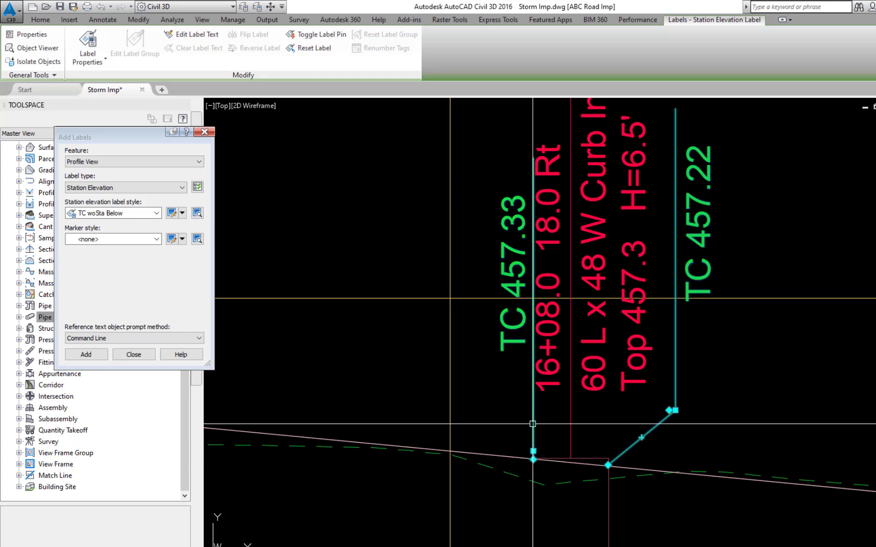
pyautogui.click(533, 424)
pyautogui.click(533, 459)
pyautogui.click(486, 416)
# Move the two TC labels at the 15+59.0 curb inlet up and outward, clear of the structure label, and deselect them
pyautogui.scroll(-3, 441, 405)
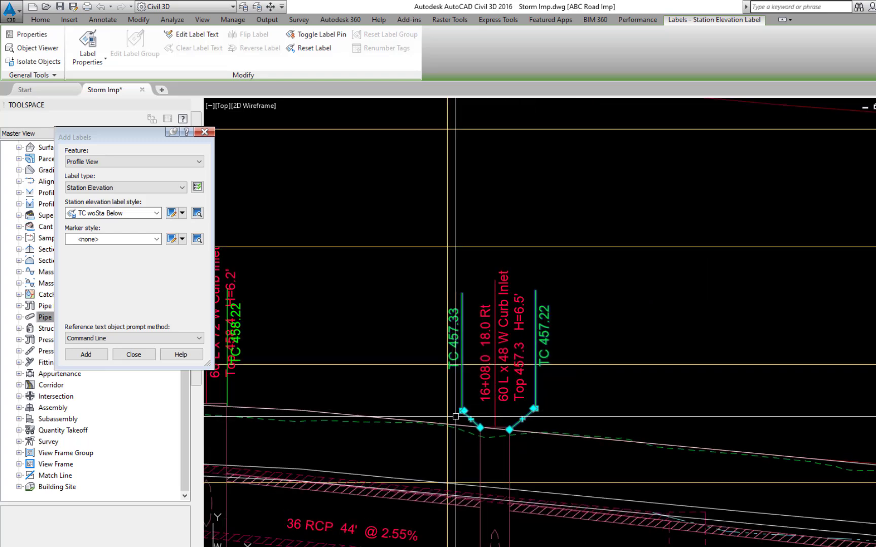
pyautogui.moveTo(456, 415); pyautogui.dragTo(725, 402, button='middle')
pyautogui.moveTo(539, 365); pyautogui.dragTo(599, 363, button='middle')
pyautogui.click(559, 369)
pyautogui.click(557, 384)
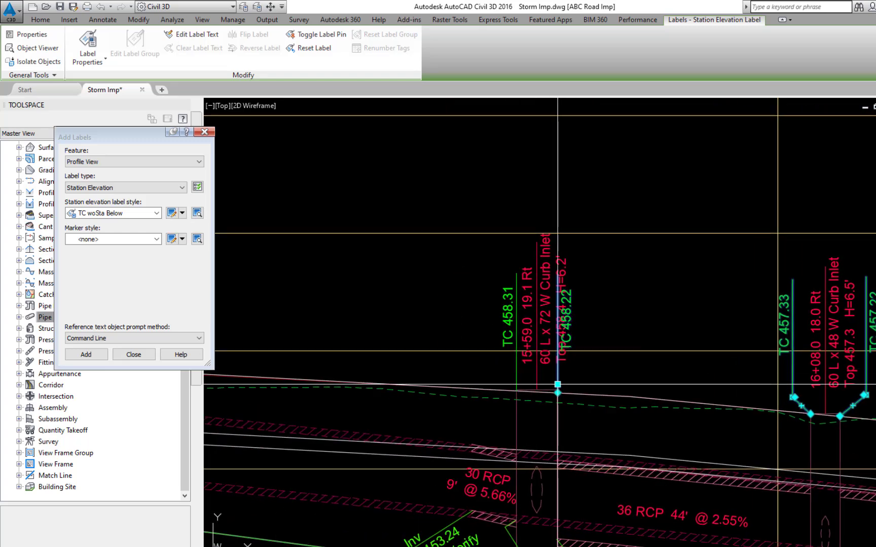
pyautogui.click(588, 361)
pyautogui.click(520, 378)
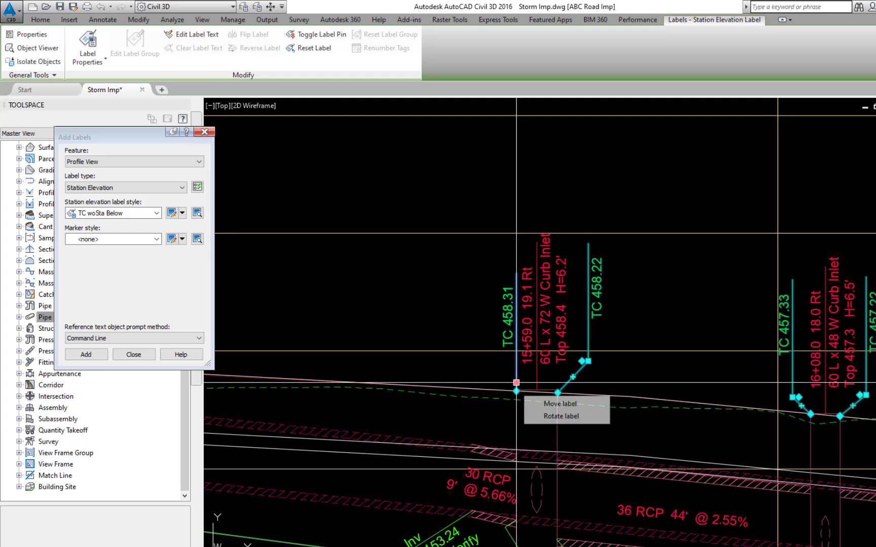
pyautogui.click(516, 382)
pyautogui.click(488, 365)
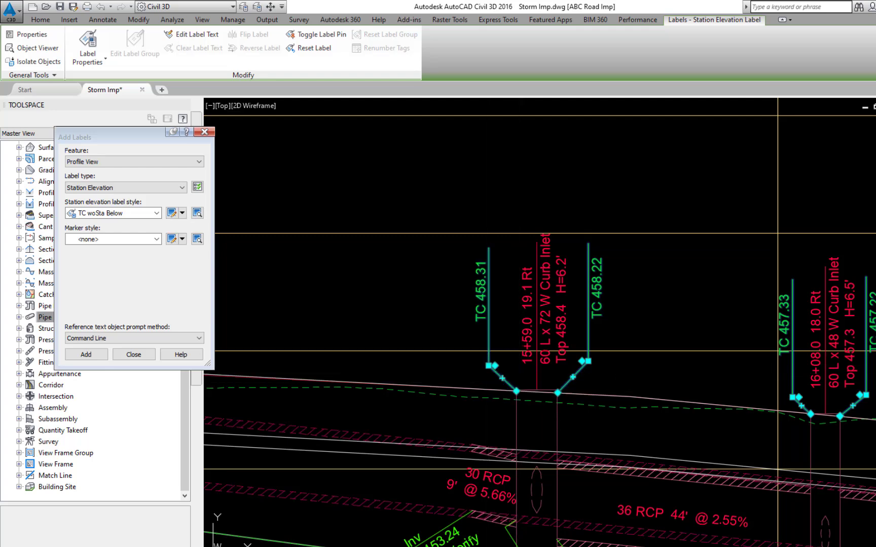
pyautogui.press('Escape')
# Lower the top of the 15+59.0 curb inlet structure to meet the top-of-curb profile at its centre
pyautogui.scroll(3, 580, 424)
pyautogui.click(612, 414)
pyautogui.press('Escape')
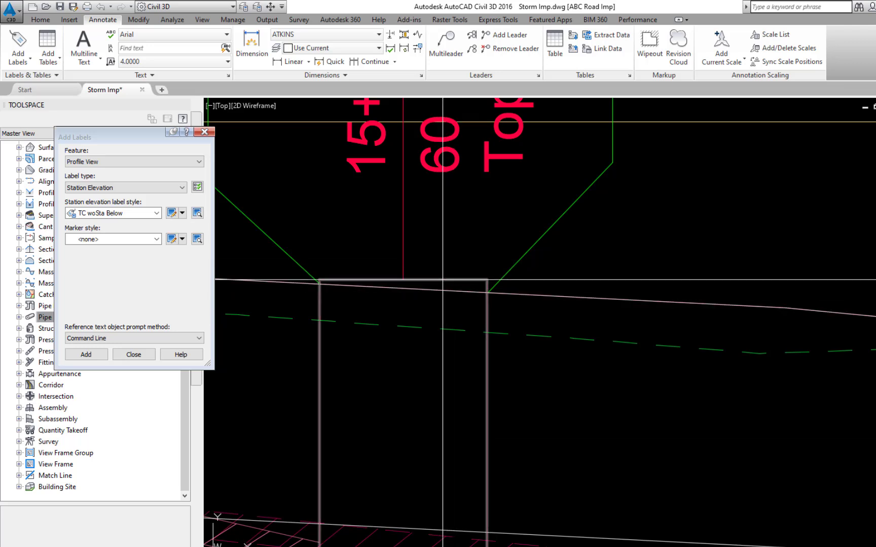
pyautogui.click(403, 279)
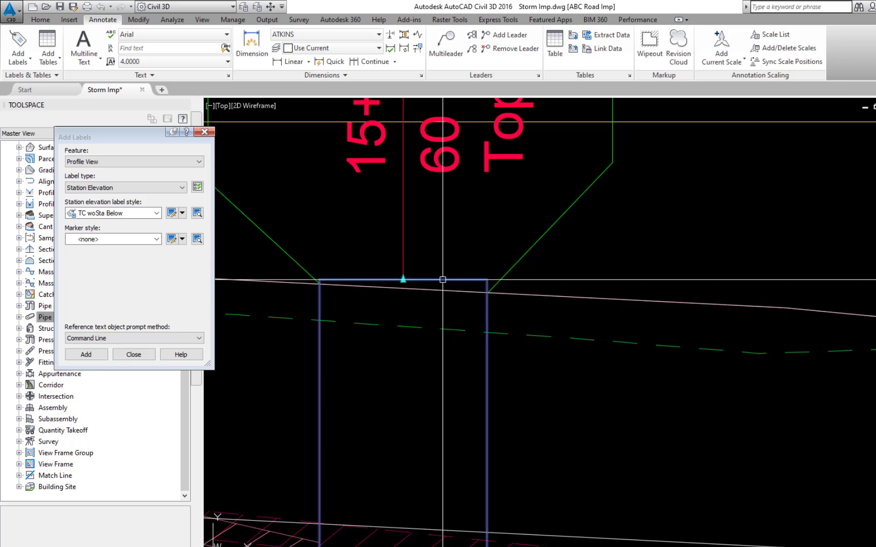
pyautogui.click(403, 288)
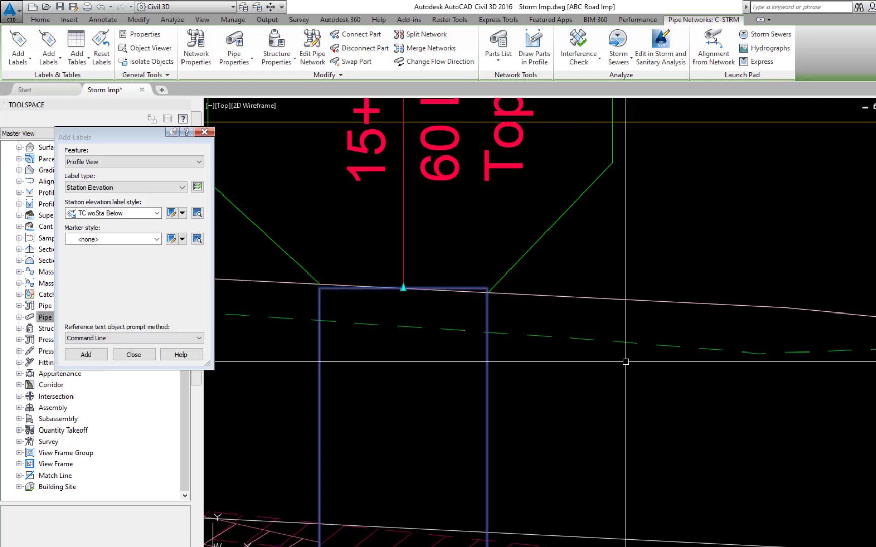
# Lower the top of the 16+08.0 curb inlet structure to the top-of-curb profile at its centre
pyautogui.scroll(-4, 659, 390)
pyautogui.scroll(7, 577, 316)
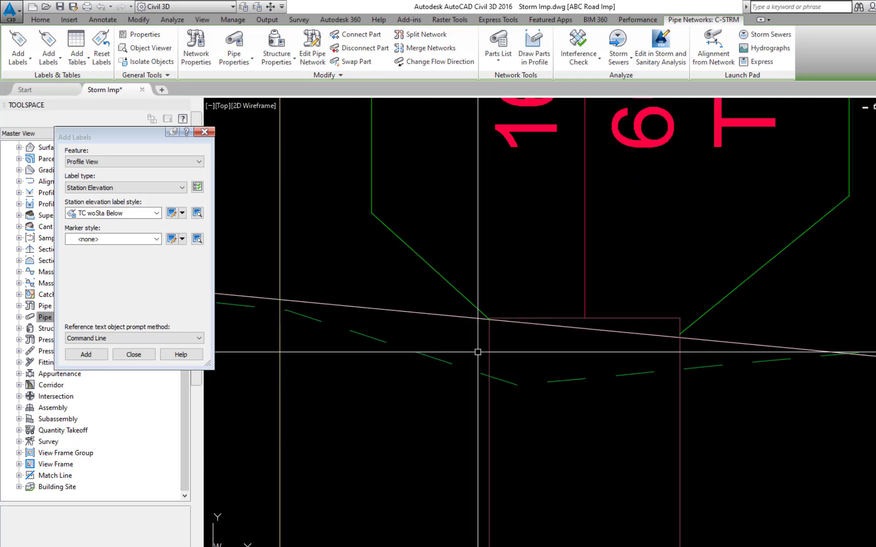
pyautogui.click(585, 317)
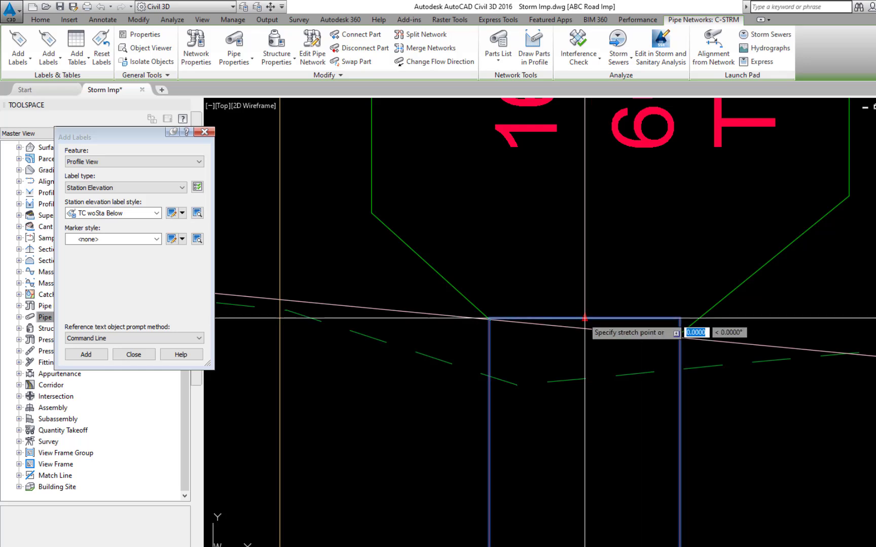
pyautogui.click(584, 331)
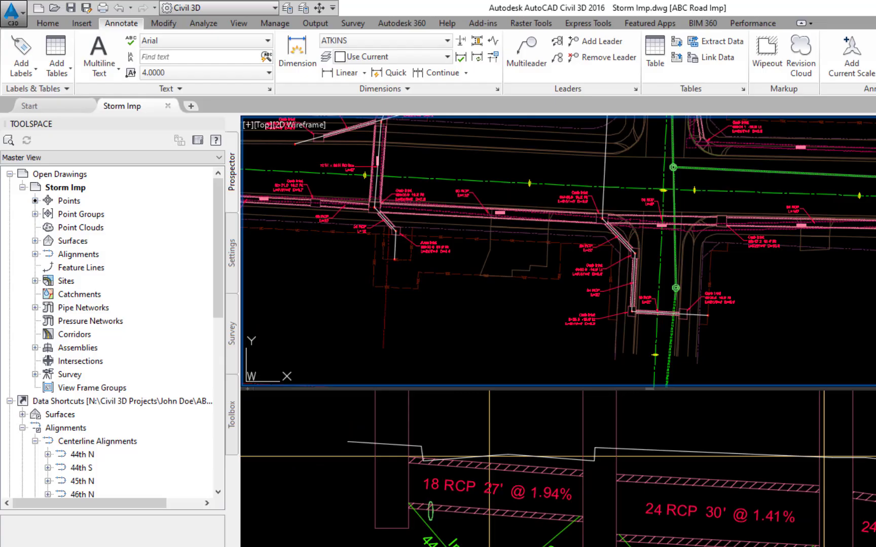
# Open the drawing Sewer Imp.dwg from the Drawings - Design folder
pyautogui.write('o')
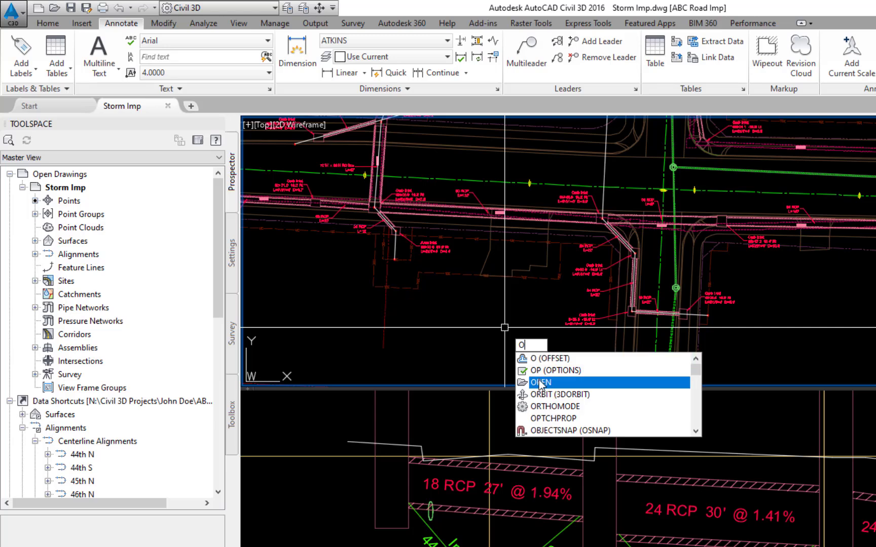
pyautogui.click(539, 382)
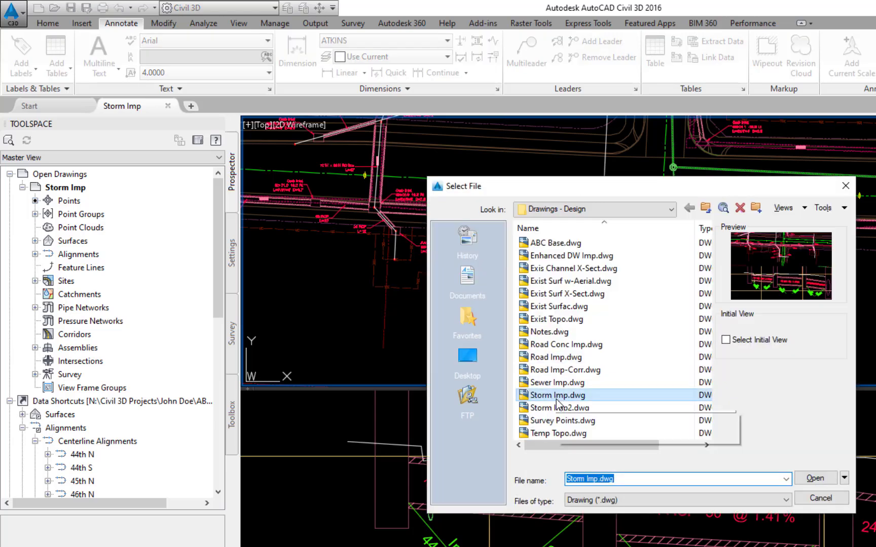
pyautogui.click(561, 384)
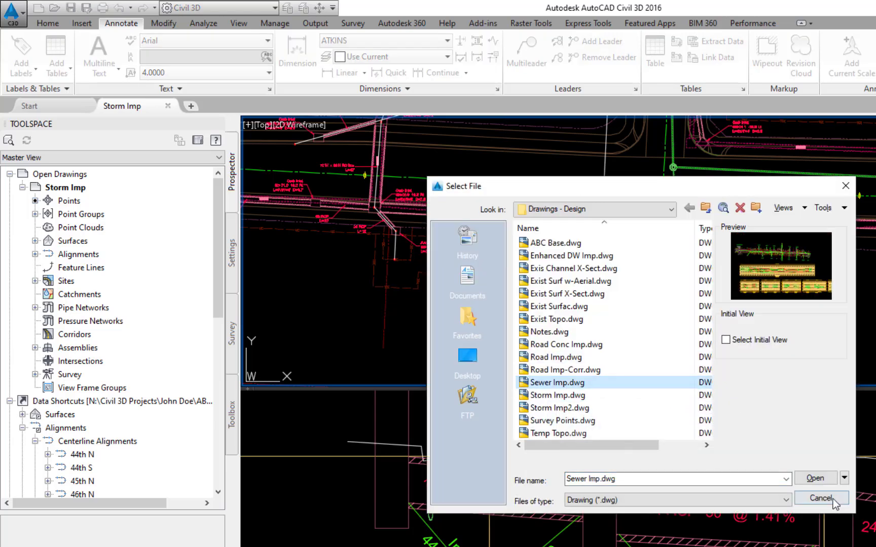
pyautogui.click(815, 479)
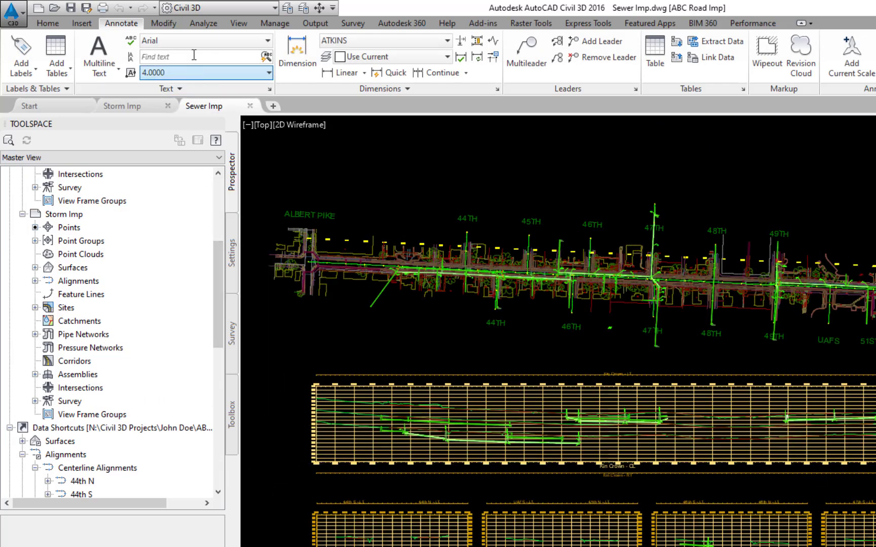
# Split the model space into two stacked viewports, with the MH 112 plan area above and its profile views below
pyautogui.click(245, 22)
pyautogui.click(538, 49)
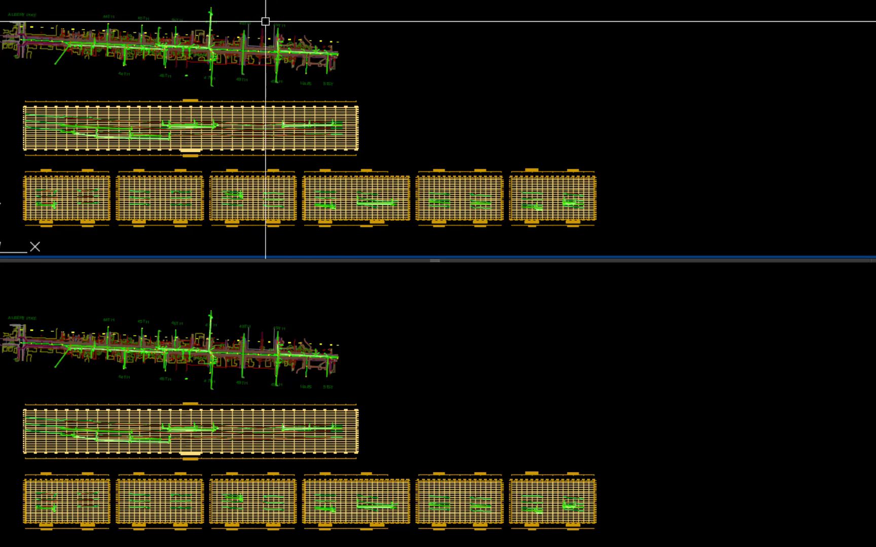
pyautogui.scroll(10, 271, 65)
pyautogui.scroll(5, 402, 166)
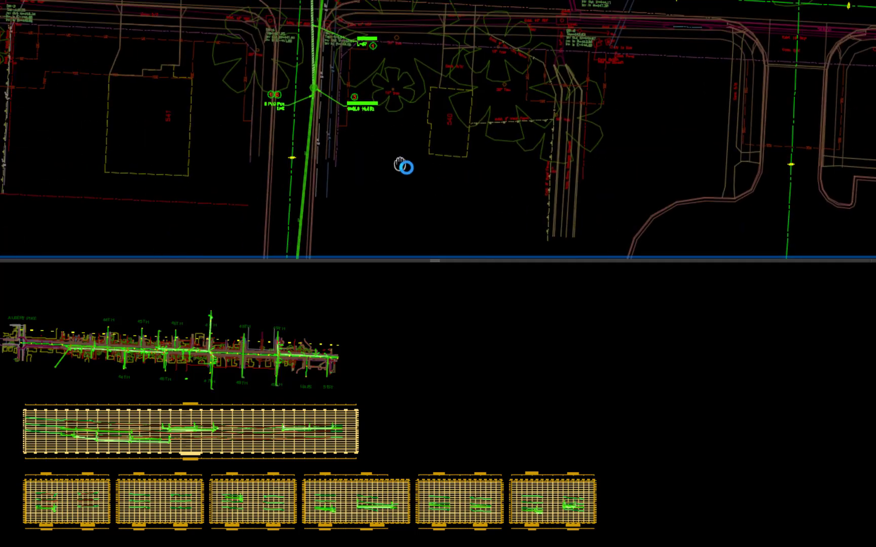
pyautogui.click(516, 486)
pyautogui.scroll(8, 516, 487)
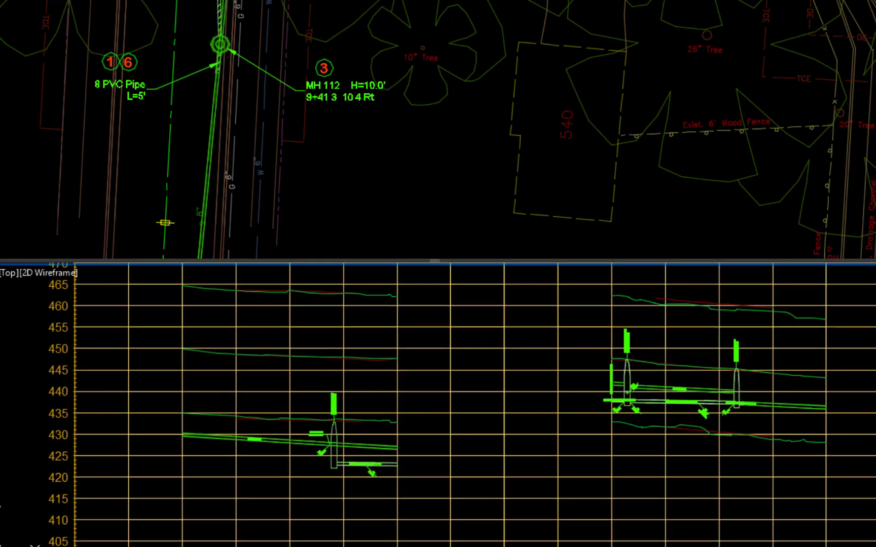
# Draw a circle with a radius of 25 centred on MH 112 in the plan view
pyautogui.click(233, 172)
pyautogui.scroll(3, 354, 232)
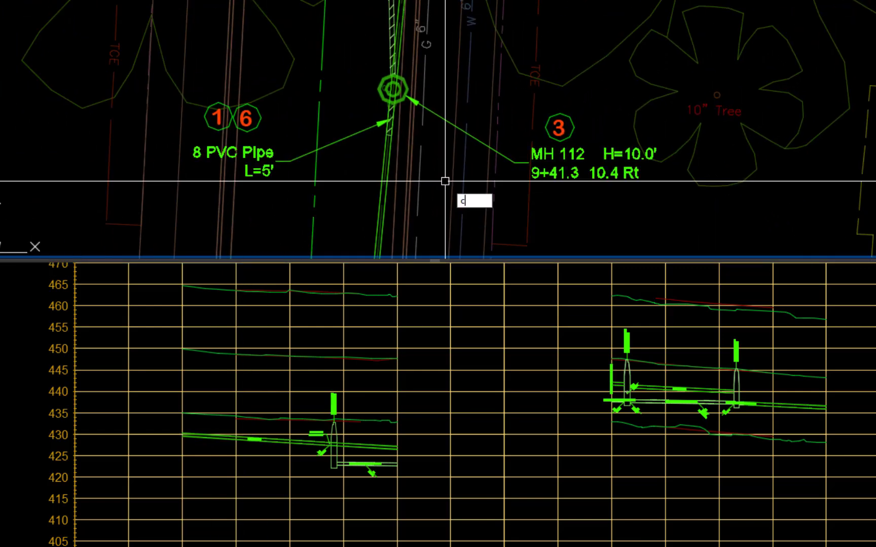
pyautogui.scroll(4, 402, 119)
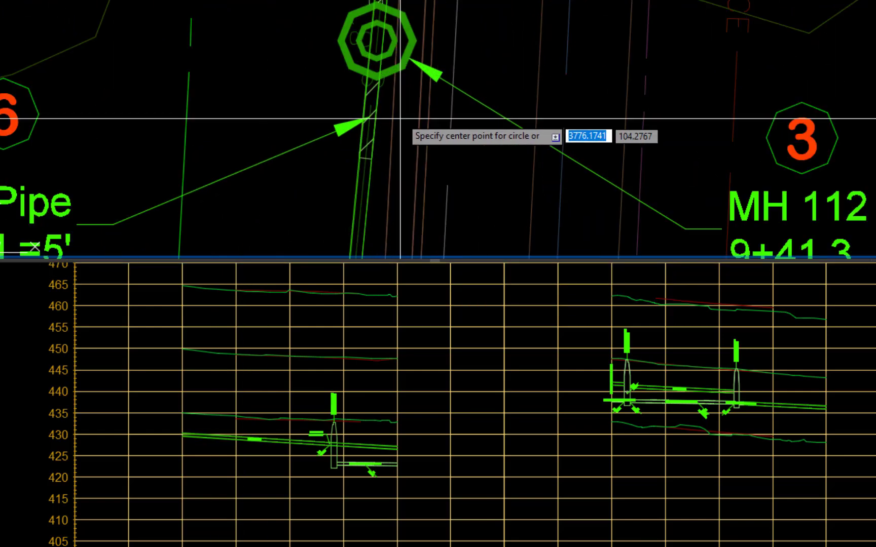
pyautogui.moveTo(400, 117); pyautogui.dragTo(476, 164, button='middle')
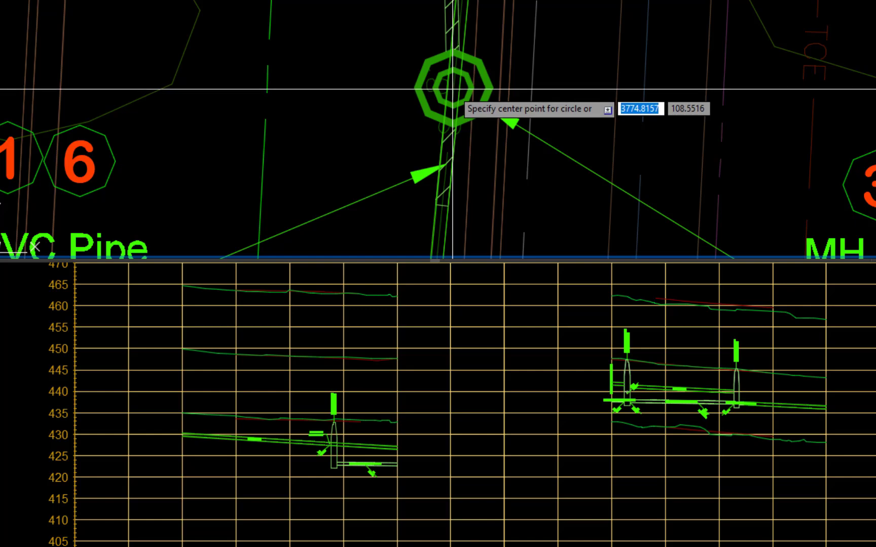
pyautogui.click(453, 89)
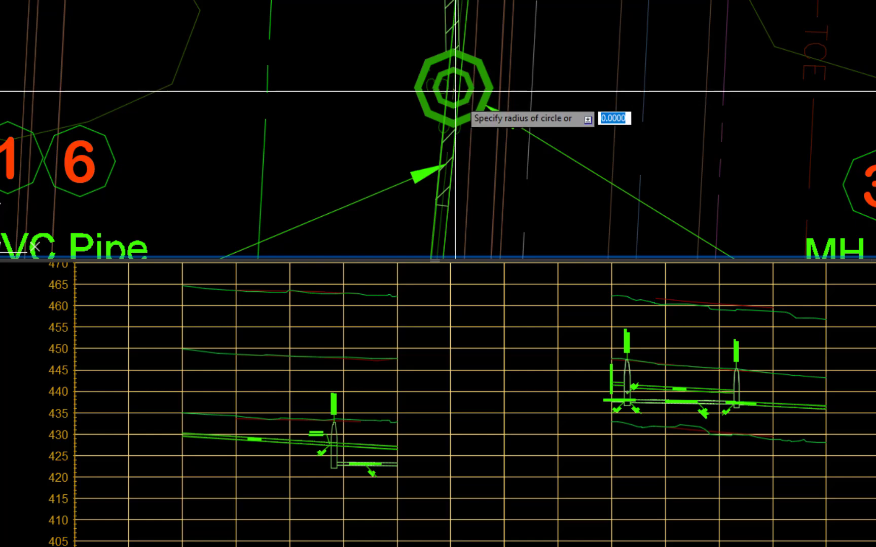
pyautogui.write('25')
pyautogui.press('Return')
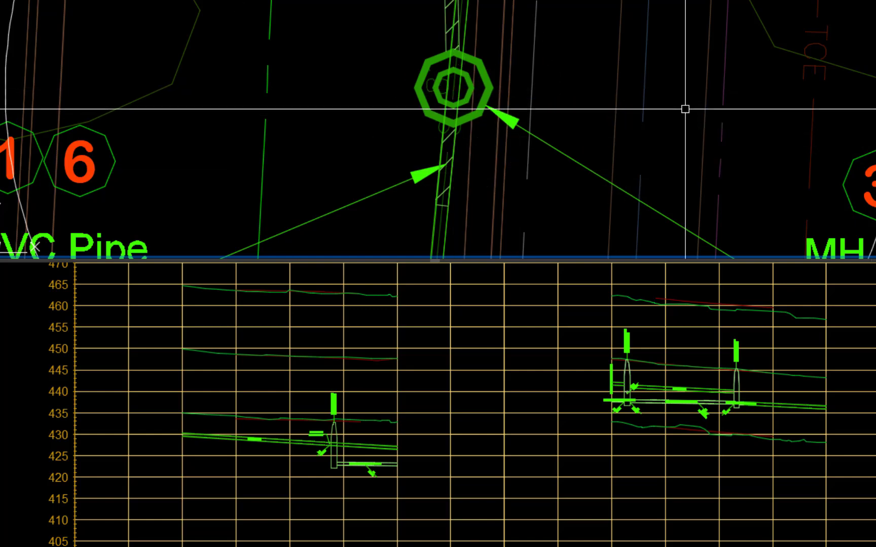
pyautogui.scroll(-5, 718, 88)
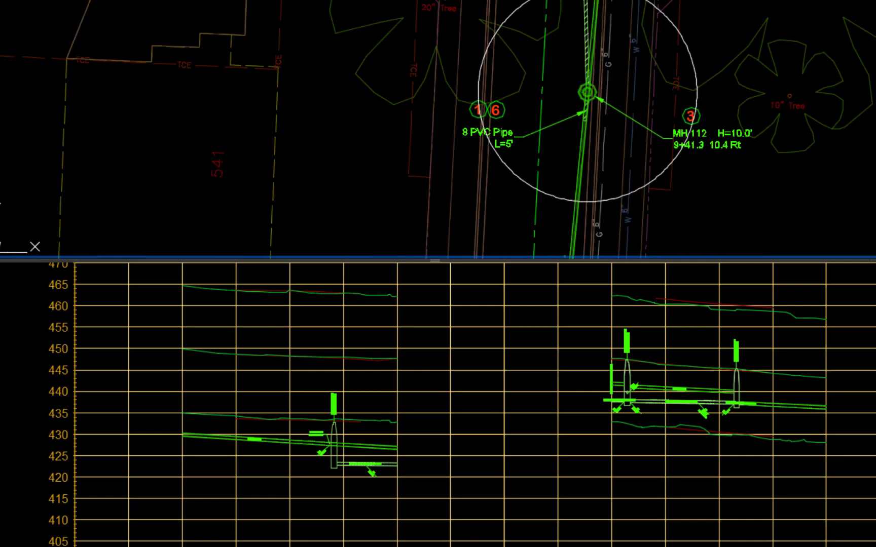
# Move the short 8 PVC pipe south of MH 112 away from the manhole, to just beyond the circle
pyautogui.scroll(8, 545, 56)
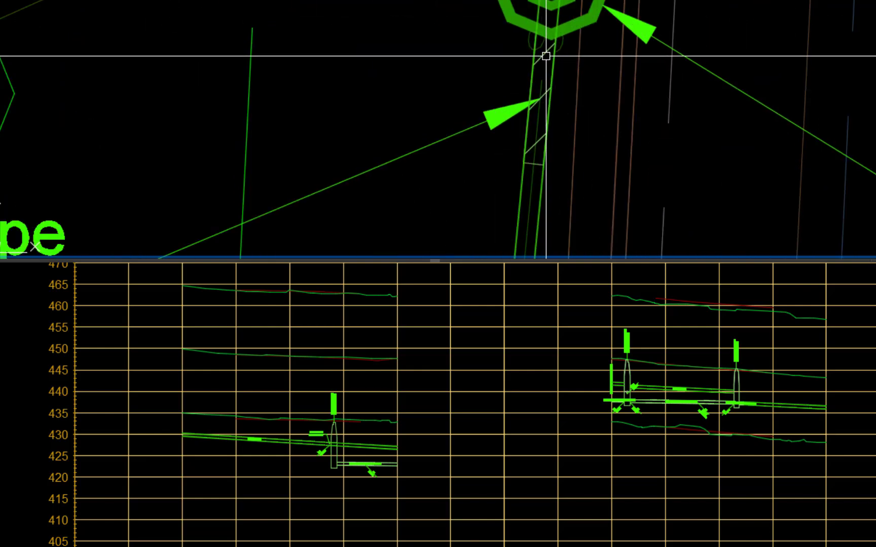
pyautogui.click(545, 56)
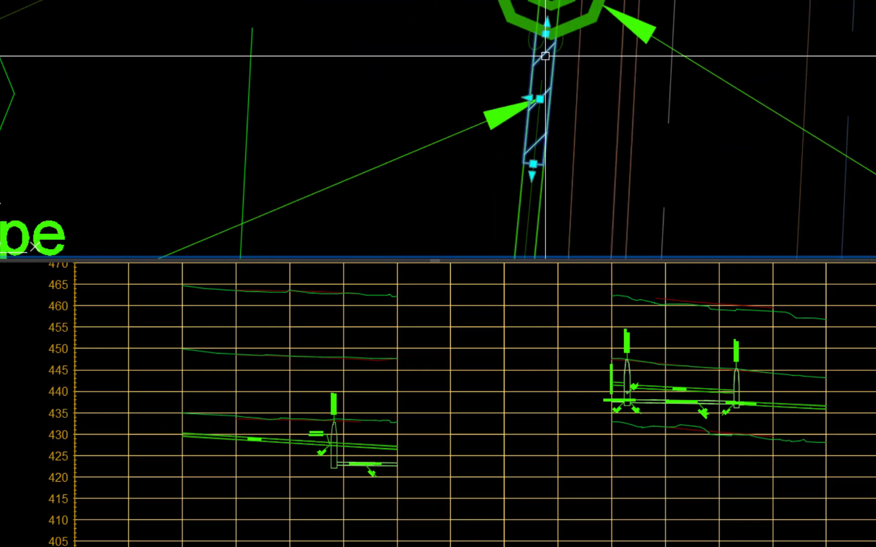
pyautogui.click(539, 99)
pyautogui.scroll(-4, 537, 100)
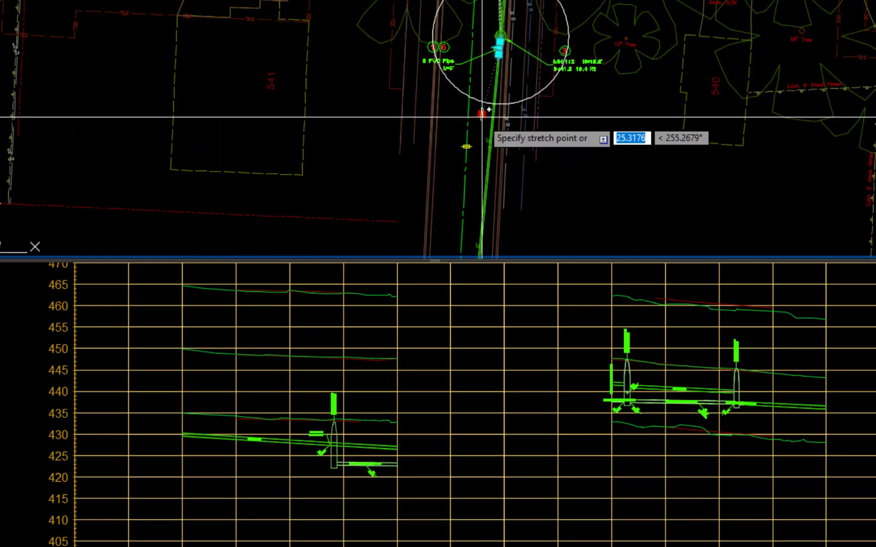
pyautogui.click(481, 126)
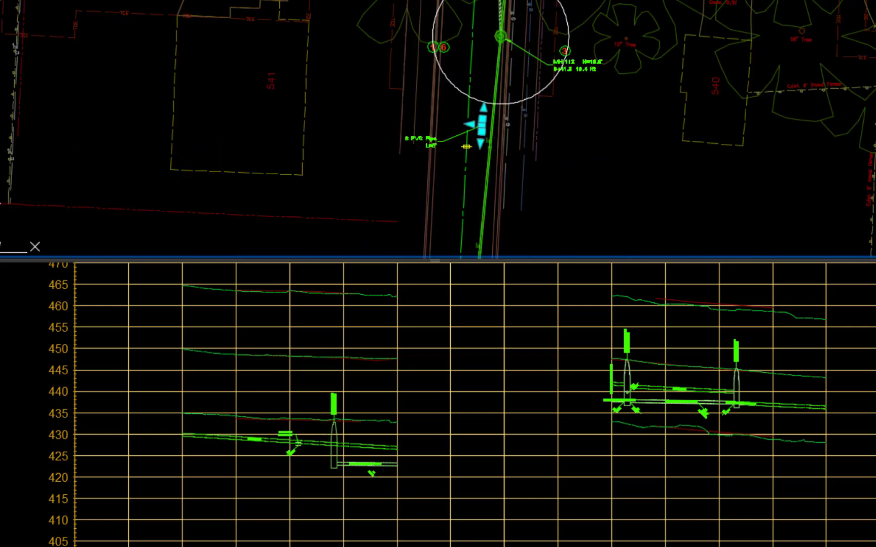
# Move MH 112 south to where the circle crosses the existing sewer line
pyautogui.scroll(5, 492, 35)
pyautogui.scroll(3, 503, 34)
pyautogui.click(524, 23)
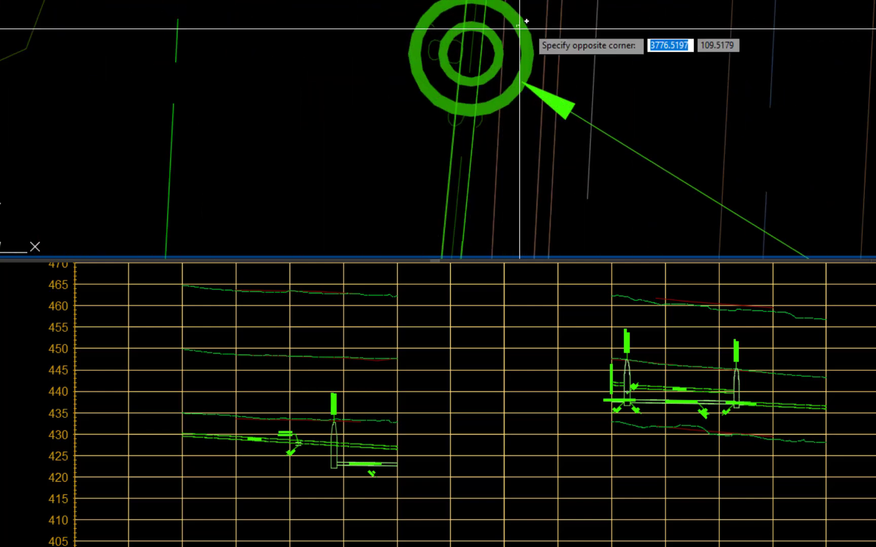
pyautogui.click(527, 23)
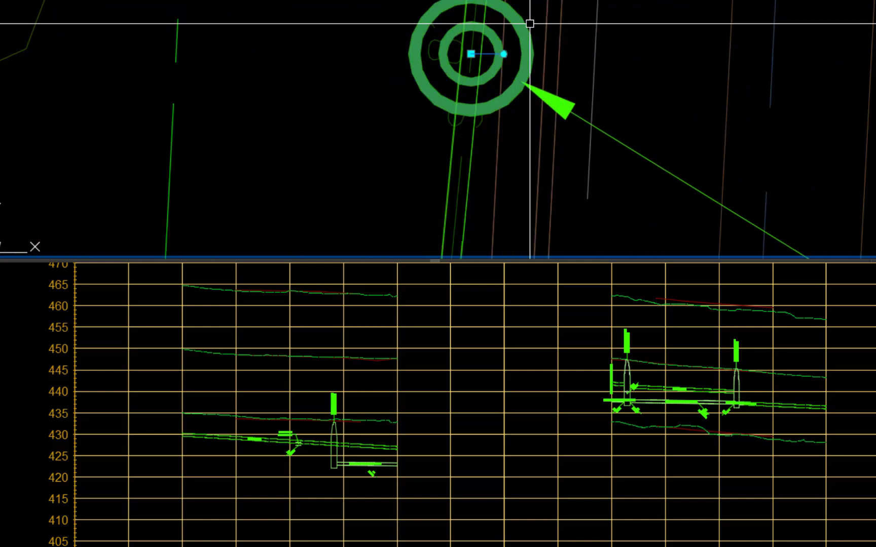
pyautogui.click(471, 54)
pyautogui.scroll(-6, 461, 172)
pyautogui.moveTo(463, 176); pyautogui.dragTo(506, 8, button='middle')
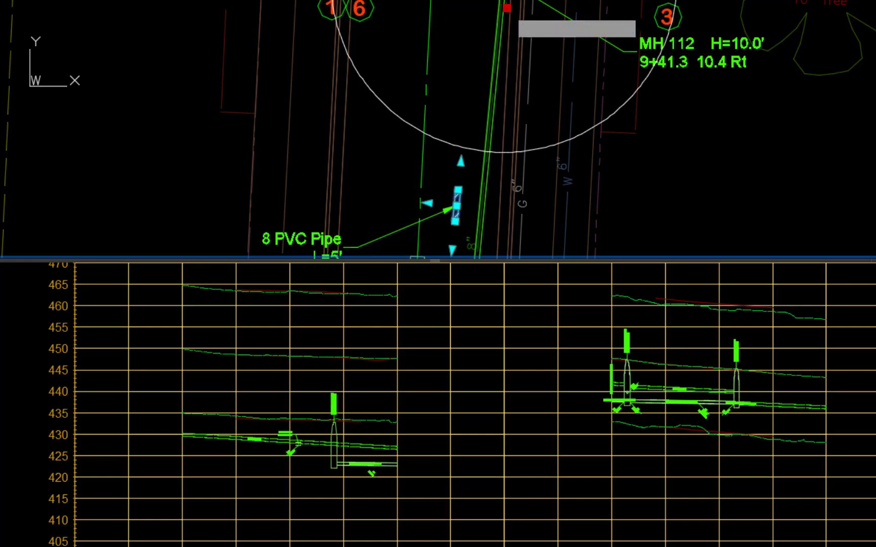
pyautogui.scroll(5, 478, 121)
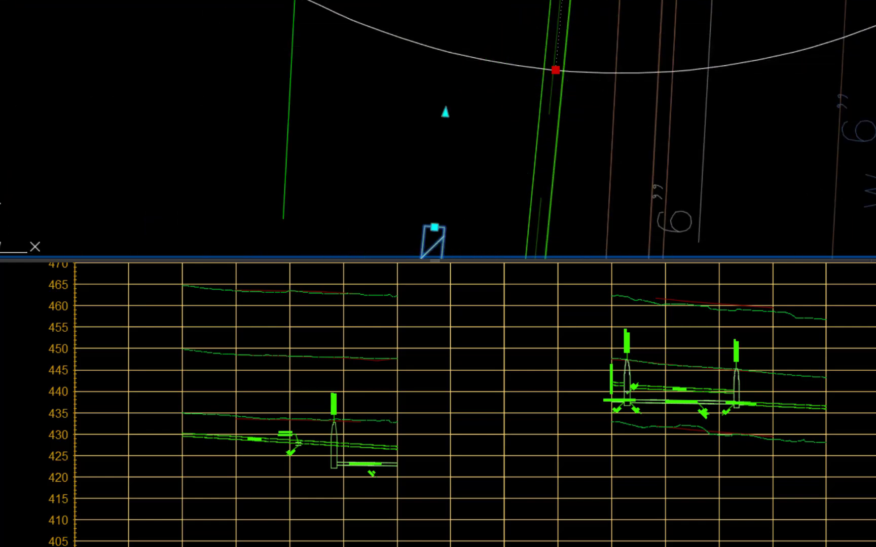
pyautogui.click(555, 70)
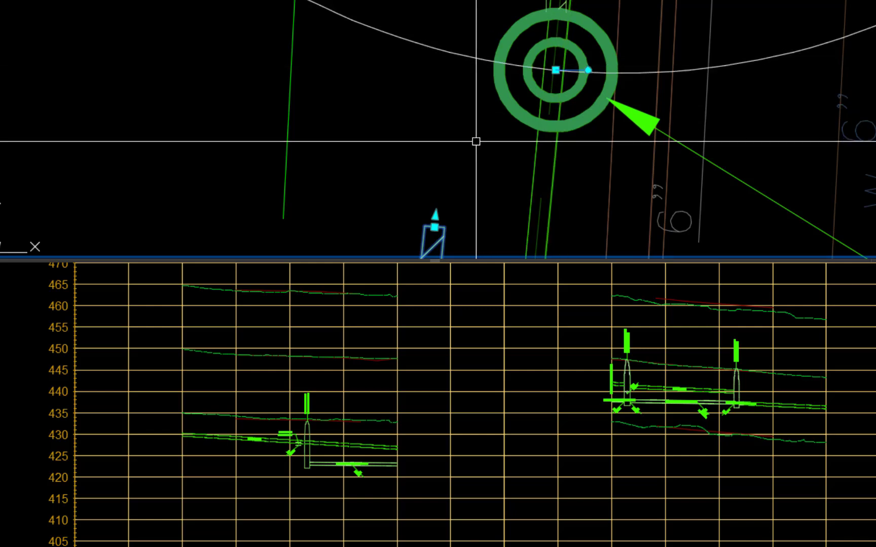
# Move the short 8 PVC pipe back onto the existing sewer line and attach its upper end to MH 112
pyautogui.scroll(-4, 493, 163)
pyautogui.moveTo(502, 196); pyautogui.dragTo(508, 114, button='middle')
pyautogui.scroll(5, 446, 171)
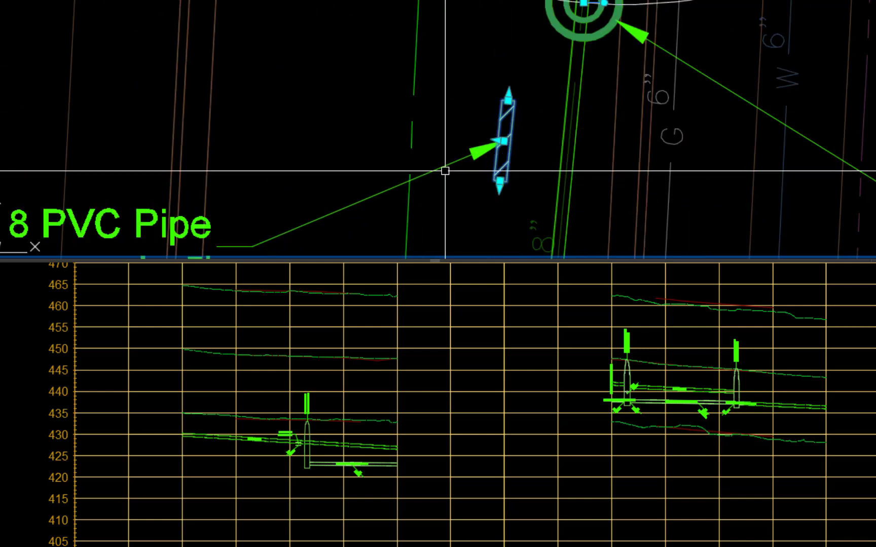
pyautogui.click(540, 124)
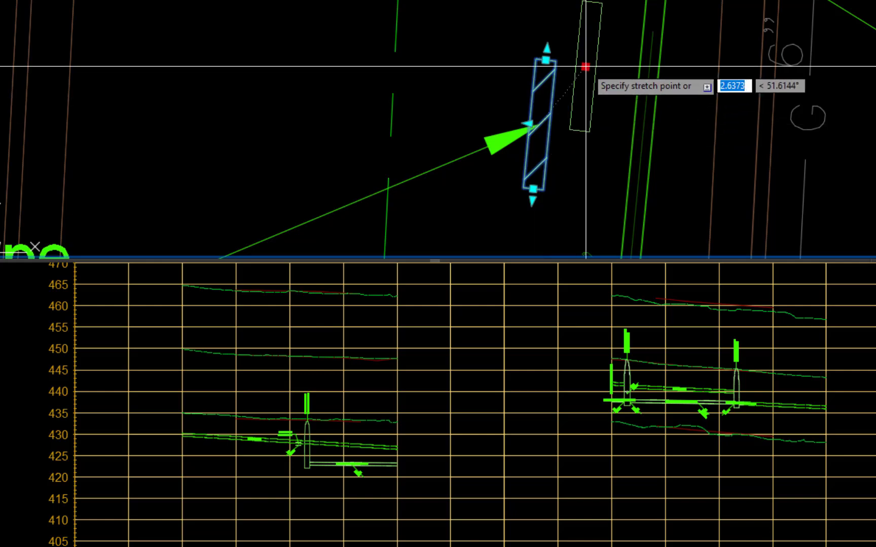
pyautogui.moveTo(582, 64); pyautogui.dragTo(559, 196, button='middle')
pyautogui.click(635, 95)
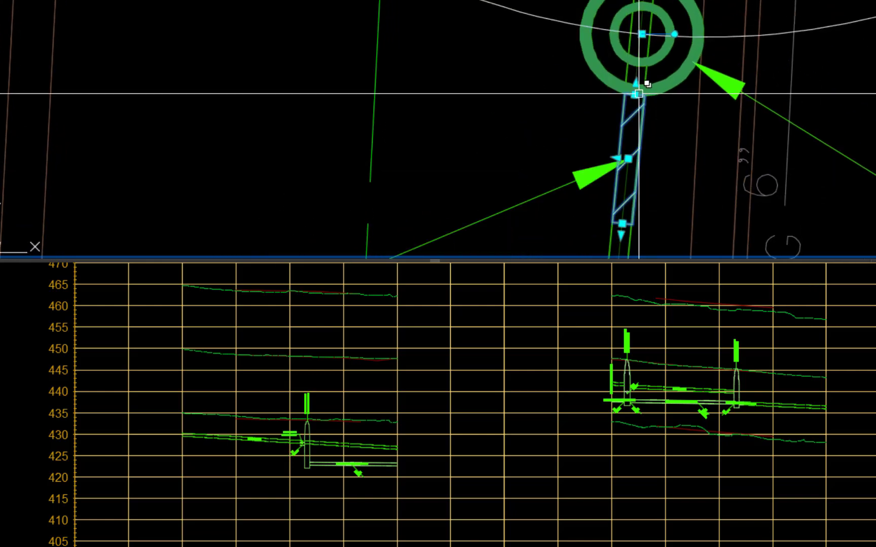
pyautogui.click(635, 95)
pyautogui.click(634, 89)
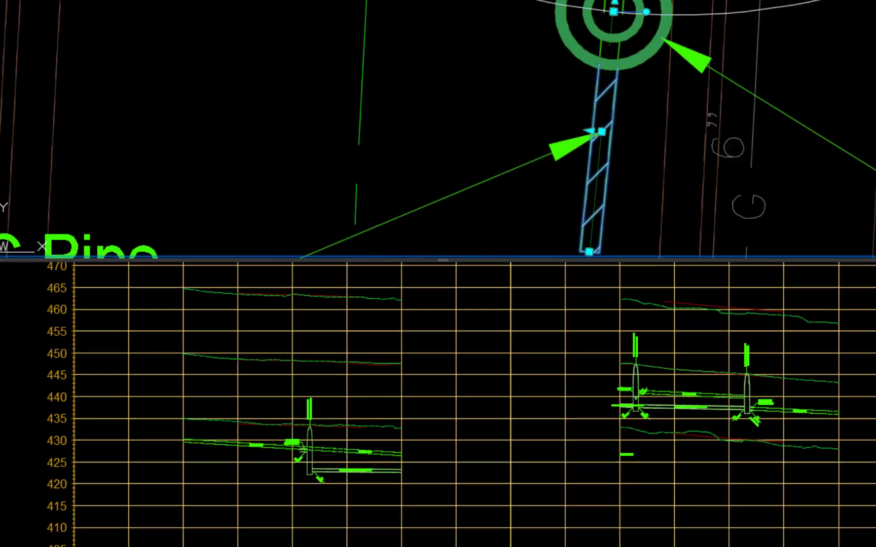
pyautogui.press('Escape')
pyautogui.scroll(-4, 453, 76)
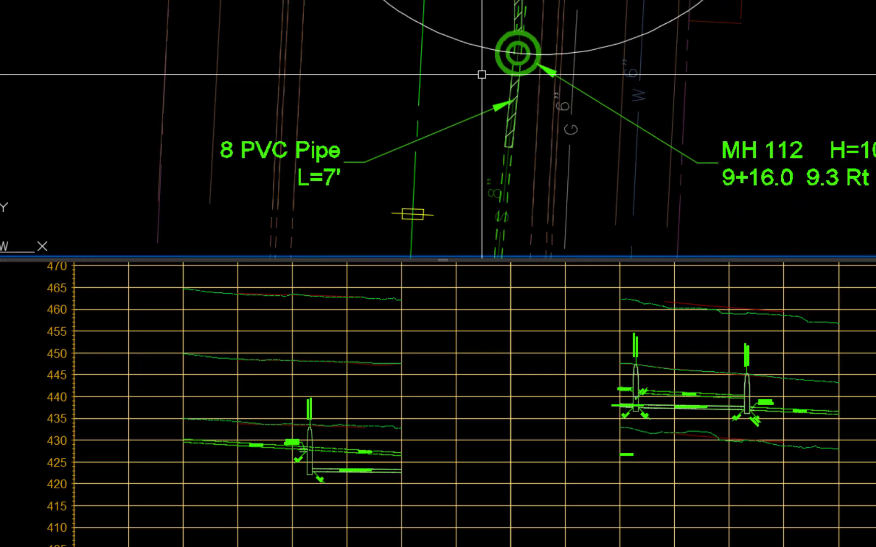
# Set the Pipe Slope (Hold End) of the pipe between MH 112 and MH 113 to 0.40%
pyautogui.moveTo(483, 53); pyautogui.dragTo(463, 145, button='middle')
pyautogui.click(495, 42)
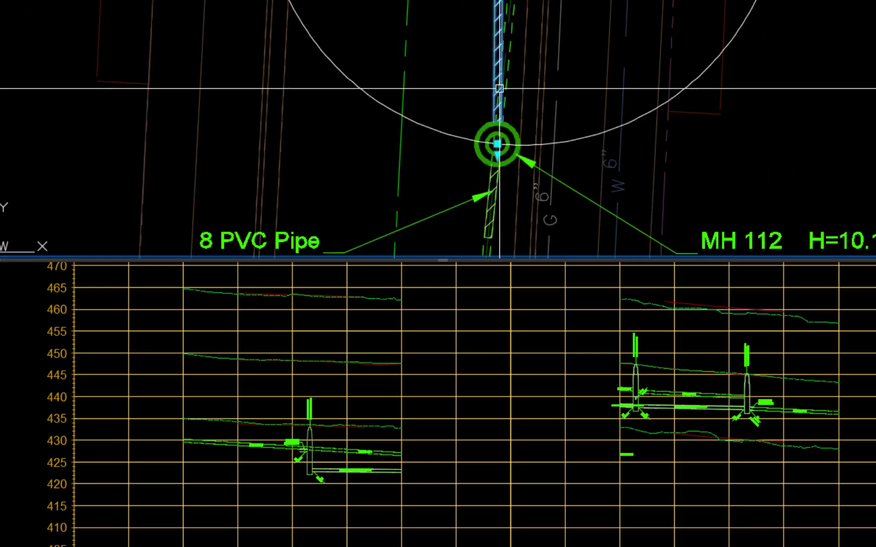
pyautogui.rightClick(615, 49)
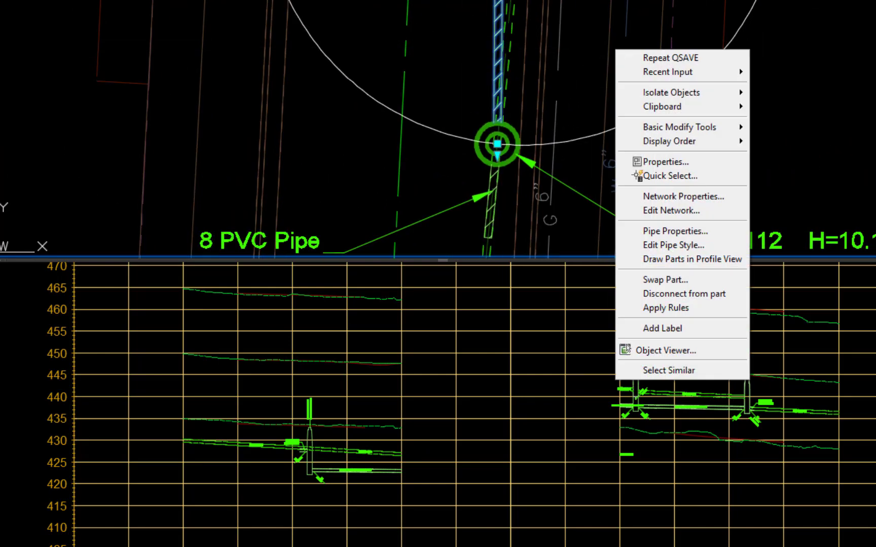
pyautogui.click(665, 230)
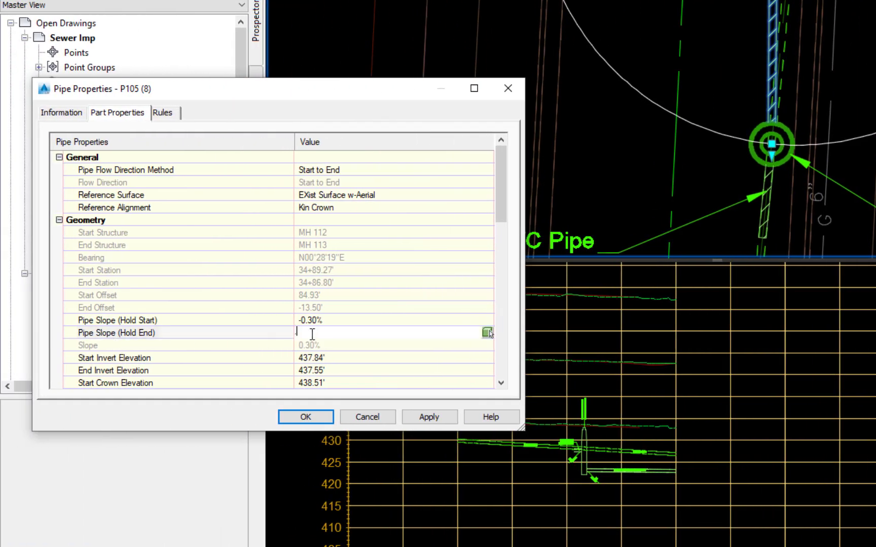
pyautogui.press('Return')
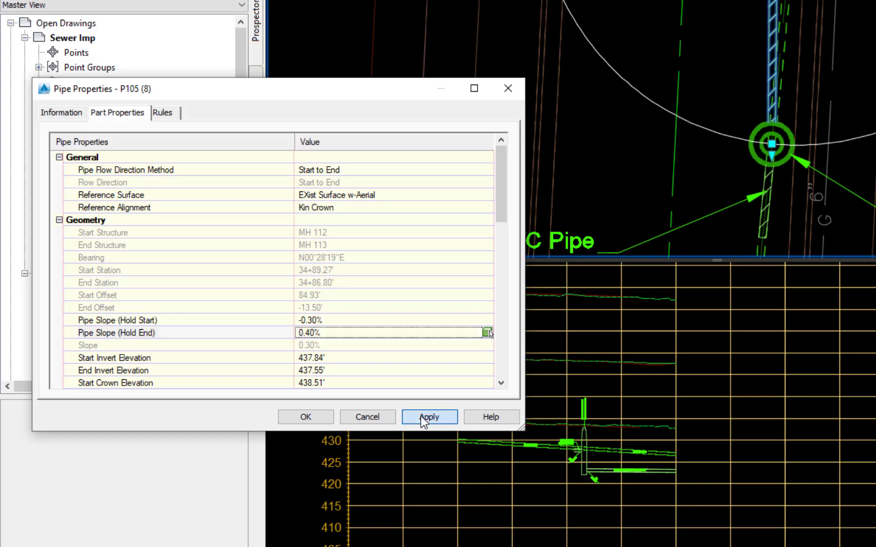
pyautogui.click(421, 415)
pyautogui.click(305, 417)
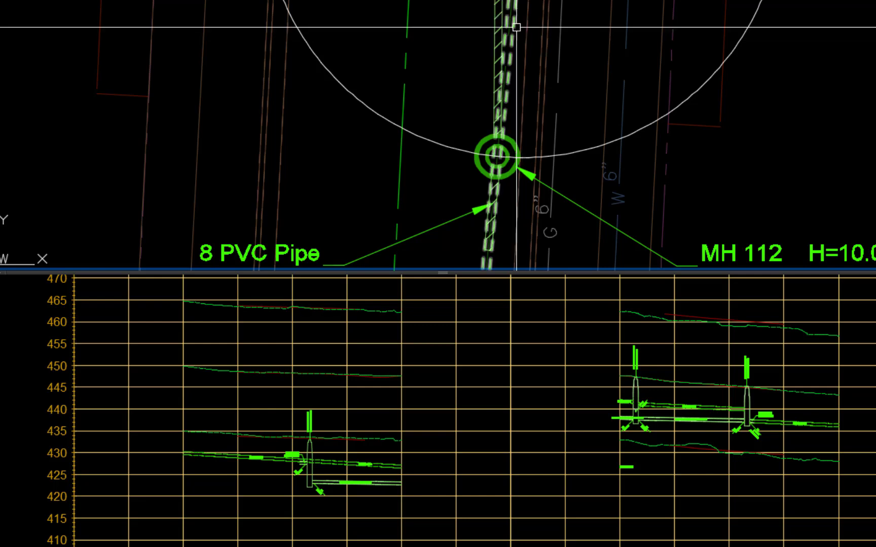
# Move the upper end of the existing sewer pipe down to the lower end of the short 8 PVC pipe south of MH 112
pyautogui.click(515, 27)
pyautogui.scroll(-4, 515, 27)
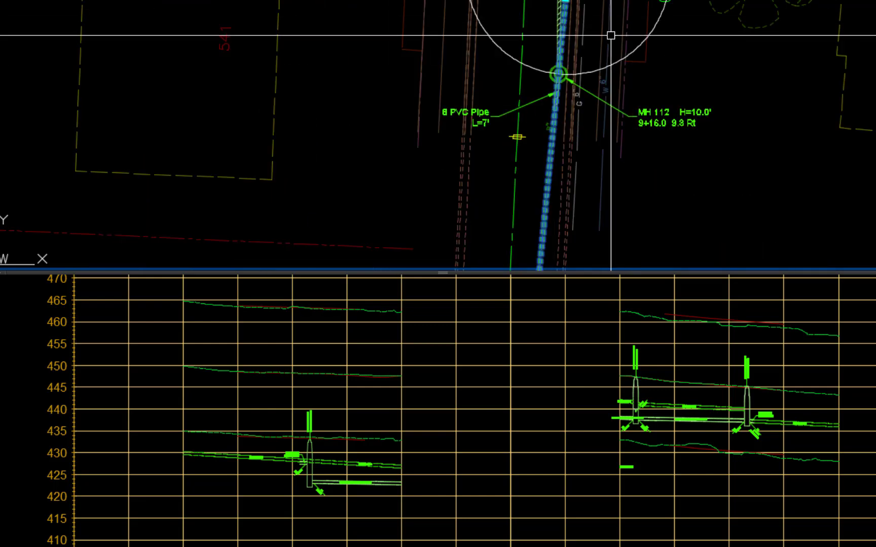
pyautogui.scroll(6, 518, 137)
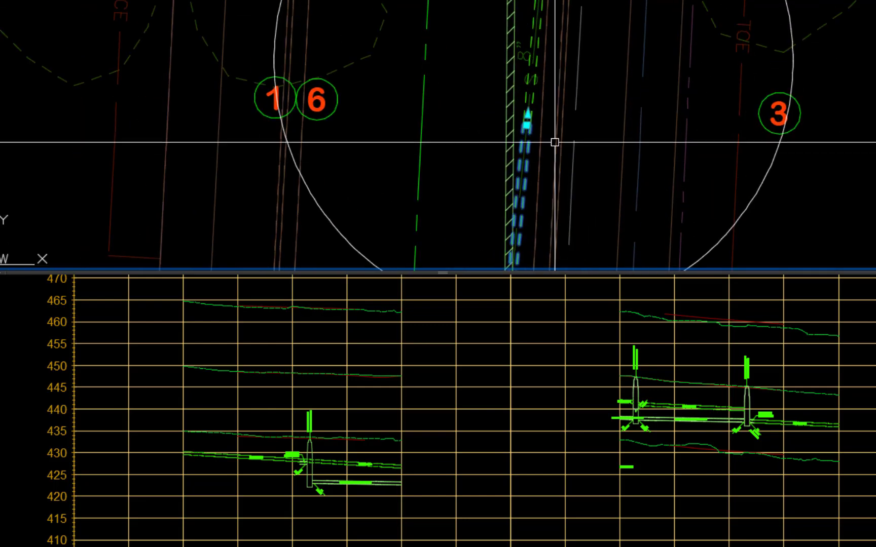
pyautogui.click(527, 114)
pyautogui.scroll(-3, 524, 133)
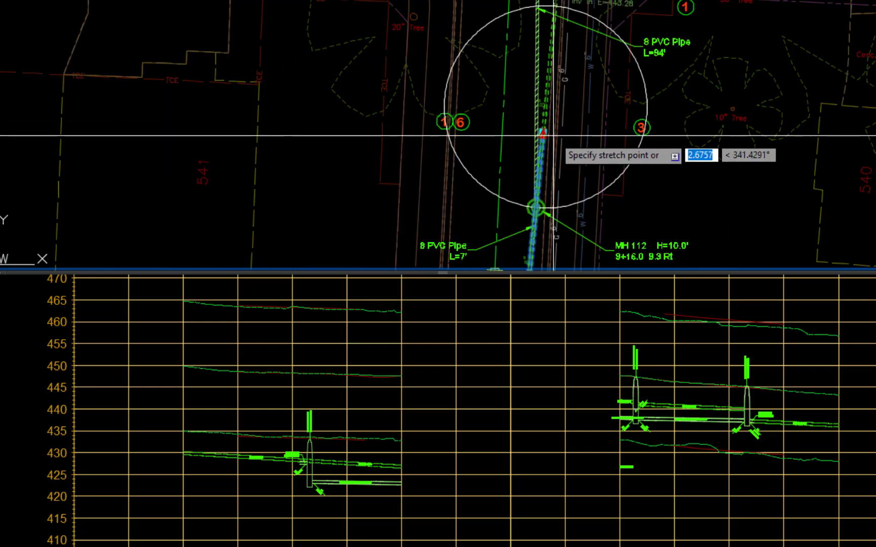
pyautogui.moveTo(555, 142); pyautogui.dragTo(585, 46, button='middle')
pyautogui.scroll(8, 522, 189)
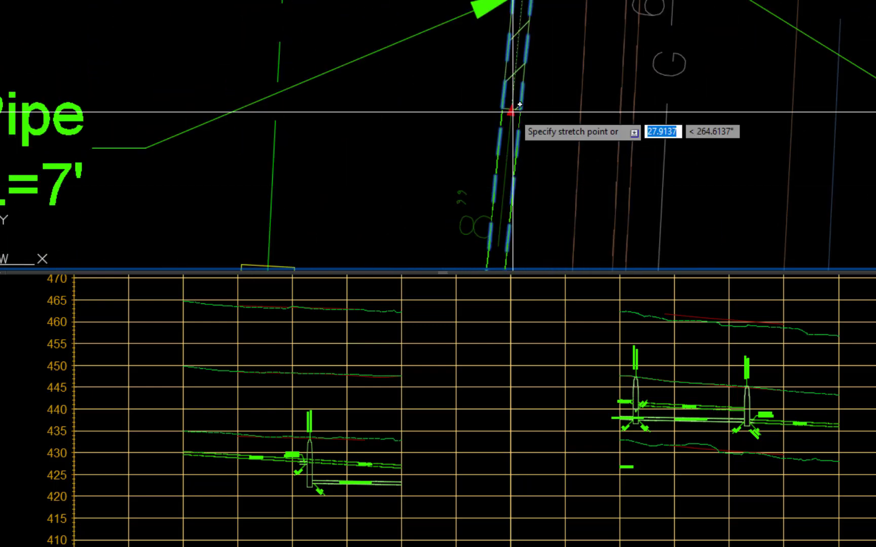
pyautogui.click(511, 111)
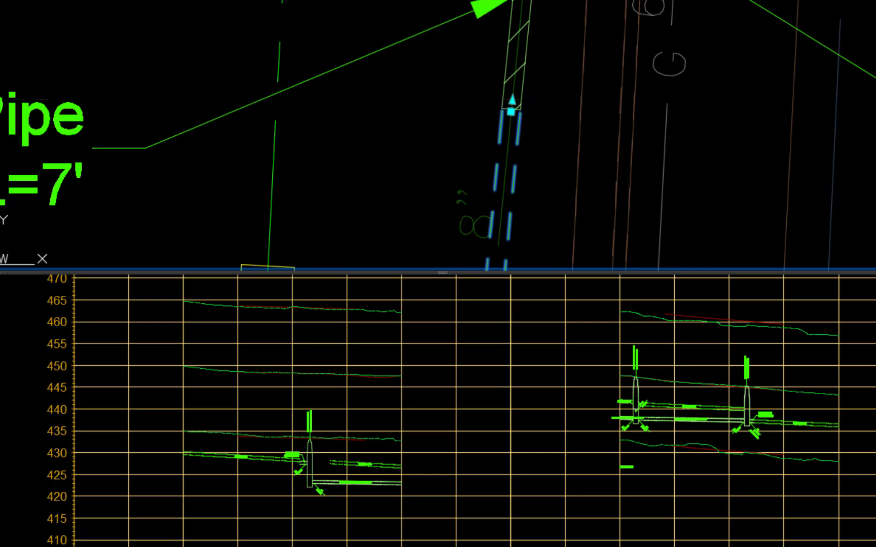
# Stretch the lower end of the existing sewer pipe section under MH 112 to meet the other existing pipe's end
pyautogui.scroll(-6, 550, 98)
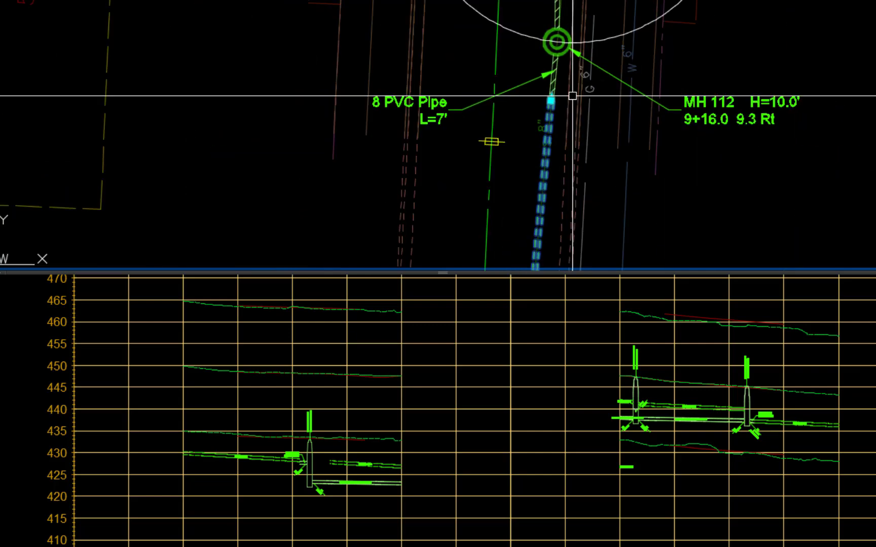
pyautogui.moveTo(552, 94); pyautogui.dragTo(534, 113, button='middle')
pyautogui.click(544, 70)
pyautogui.click(541, 87)
pyautogui.scroll(6, 532, 115)
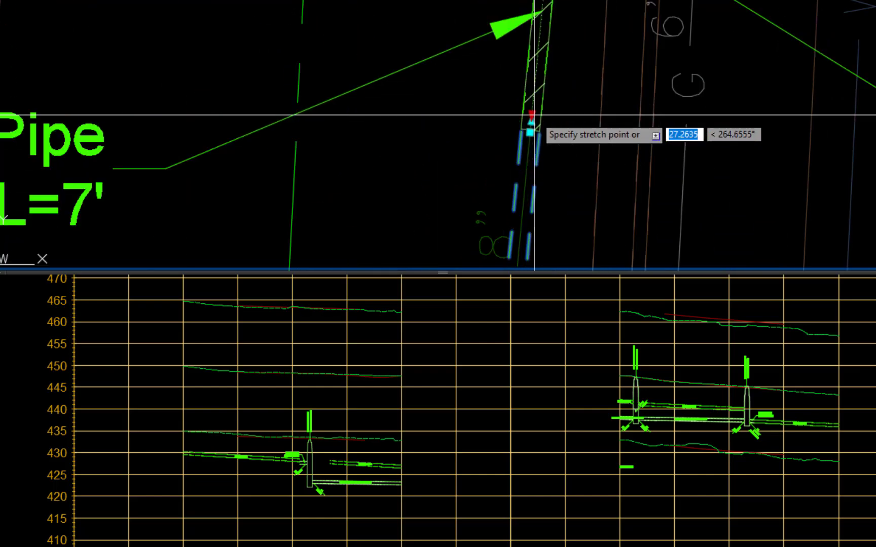
pyautogui.click(530, 133)
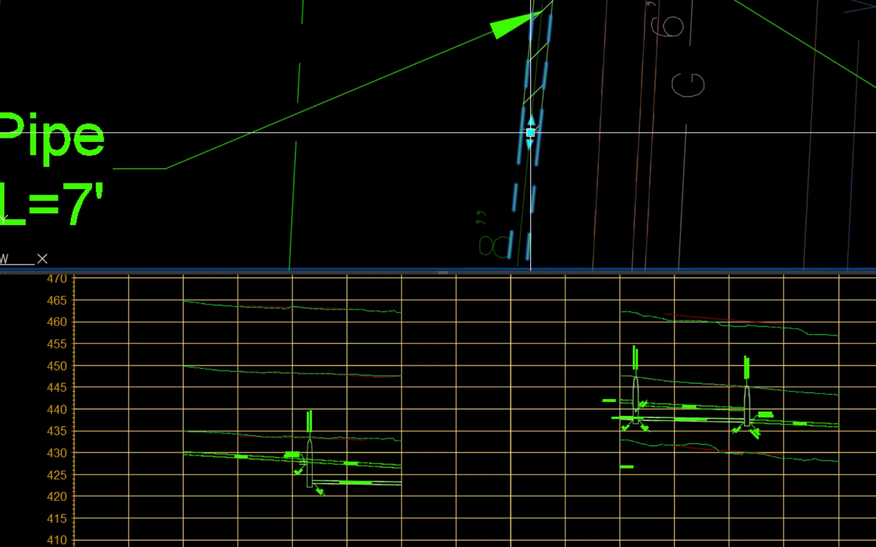
# In profile, raise both ends of the short 8" PVC pipe at the manhole to align with the existing sewer line
pyautogui.click(316, 492)
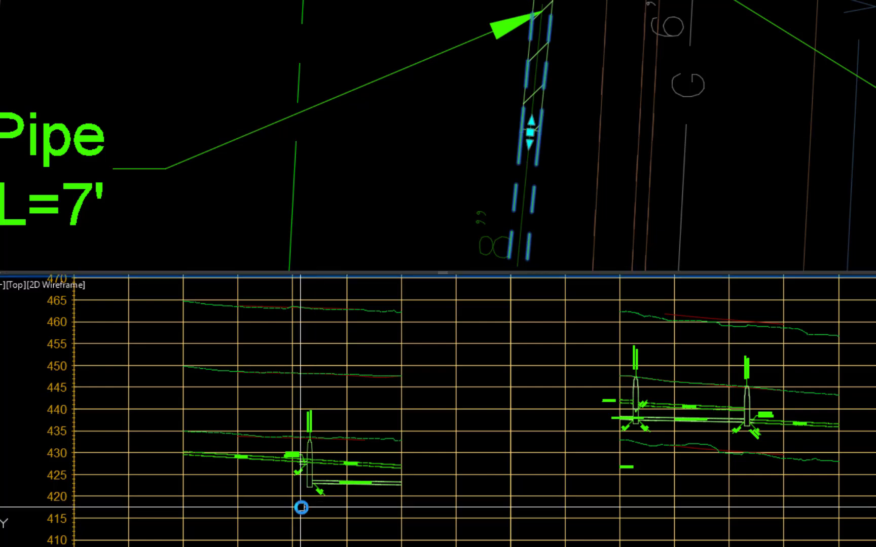
pyautogui.scroll(6, 304, 505)
pyautogui.scroll(3, 310, 446)
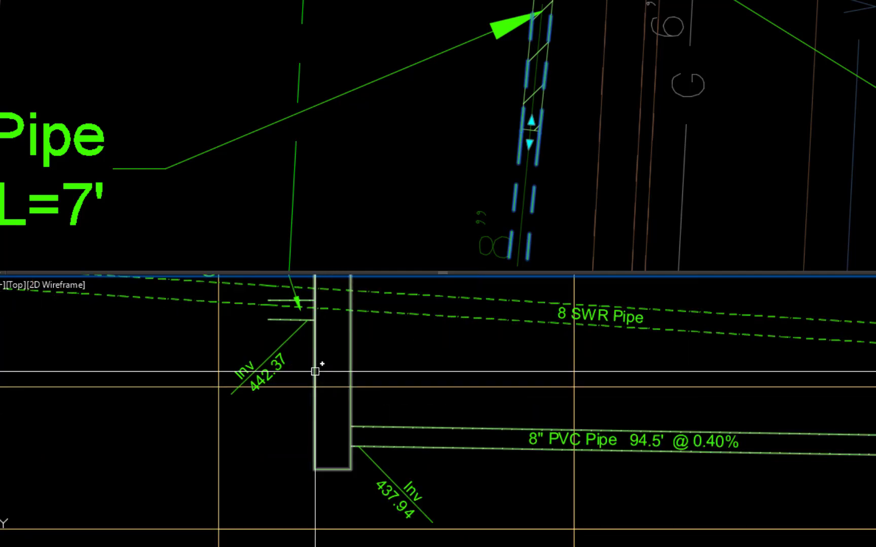
pyautogui.scroll(5, 306, 442)
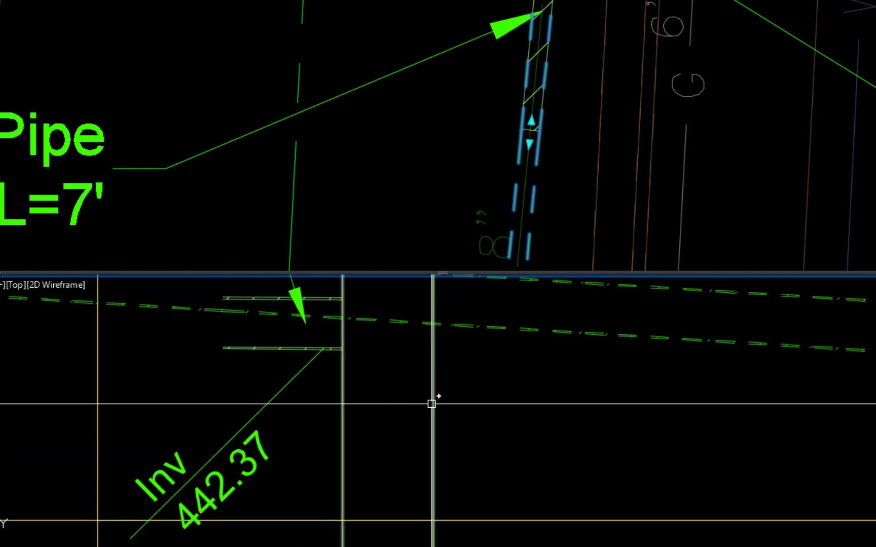
pyautogui.moveTo(464, 389); pyautogui.dragTo(478, 450, button='middle')
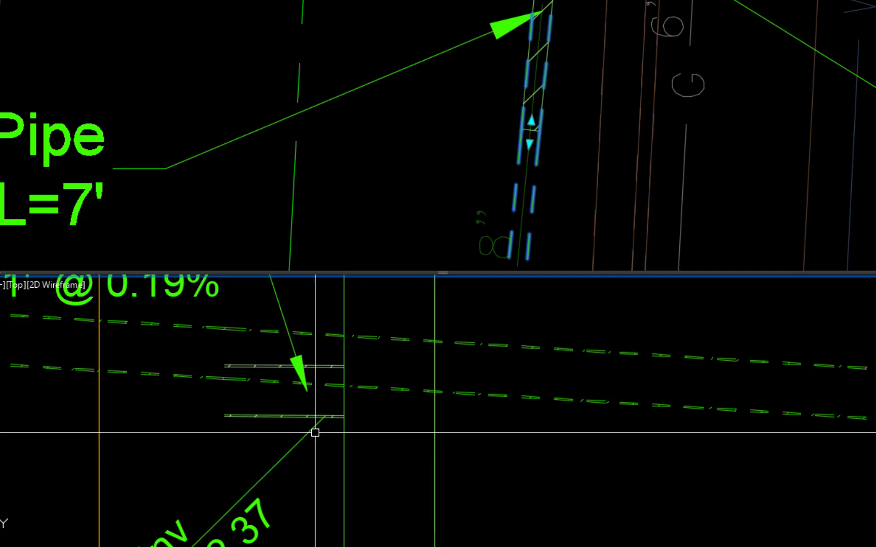
pyautogui.click(340, 416)
pyautogui.click(389, 416)
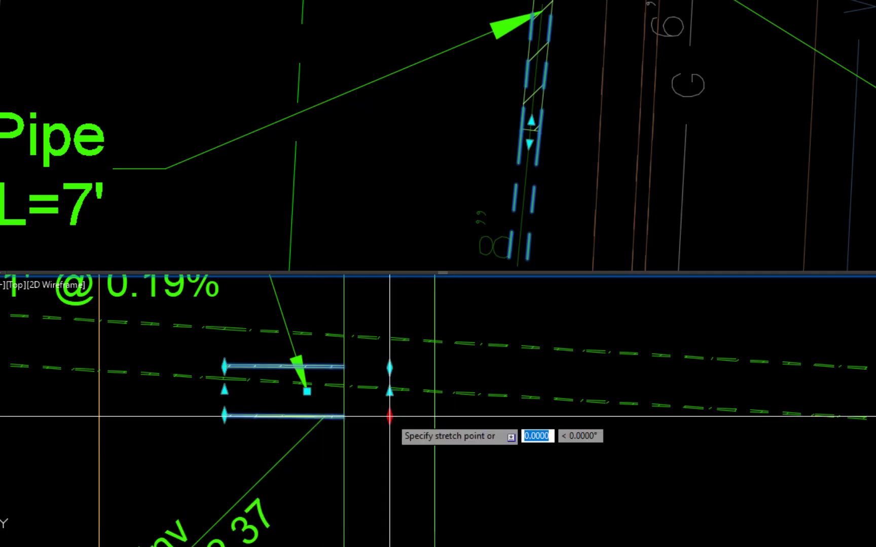
pyautogui.click(389, 386)
pyautogui.click(224, 416)
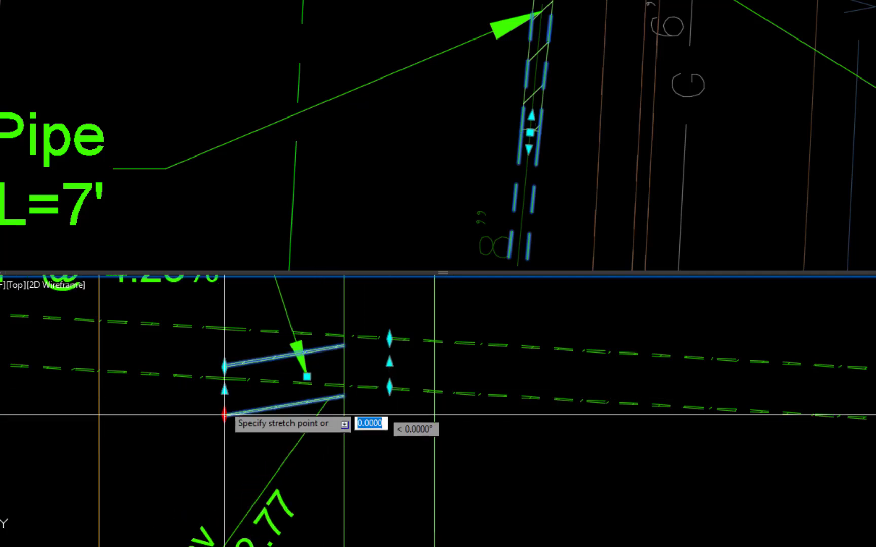
pyautogui.click(224, 364)
pyautogui.press('Escape')
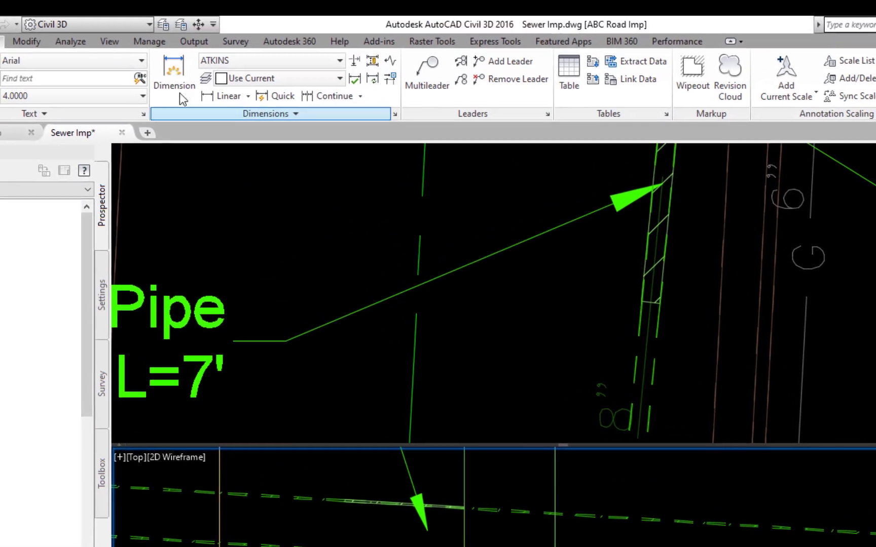
# Switch model space to a single viewport showing the full extents of the drawing
pyautogui.click(115, 47)
pyautogui.click(439, 72)
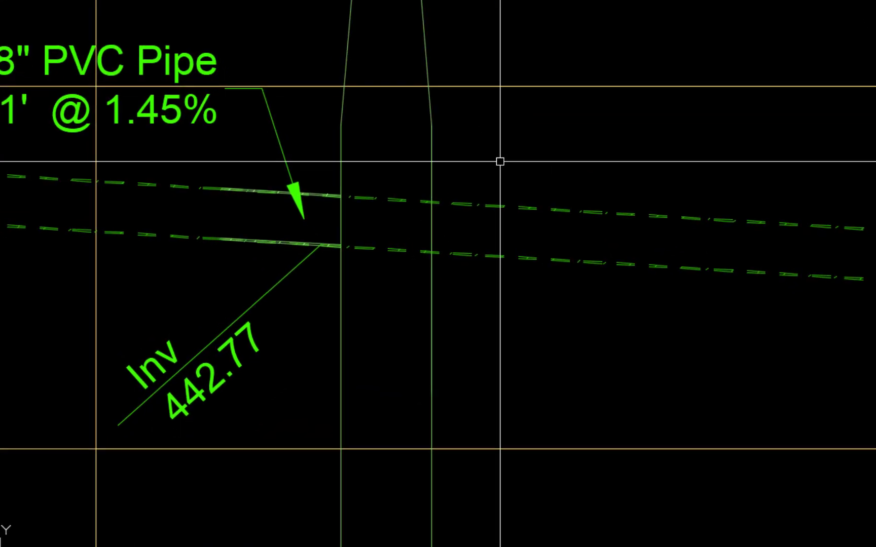
pyautogui.middleClick(627, 329)
pyautogui.middleClick(627, 329)
pyautogui.moveTo(449, 189); pyautogui.dragTo(502, 177, button='middle')
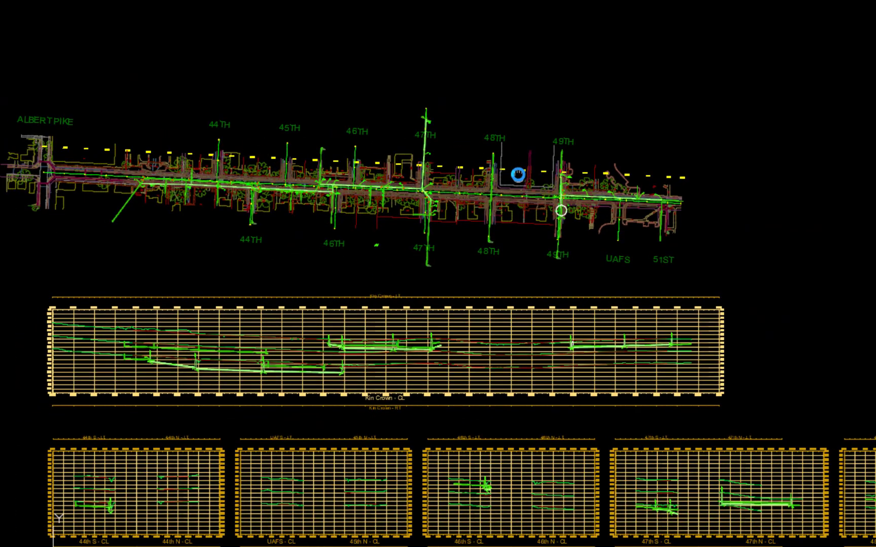
# Save the drawing over the existing Sewer Imp.dwg and close it
pyautogui.write('5')
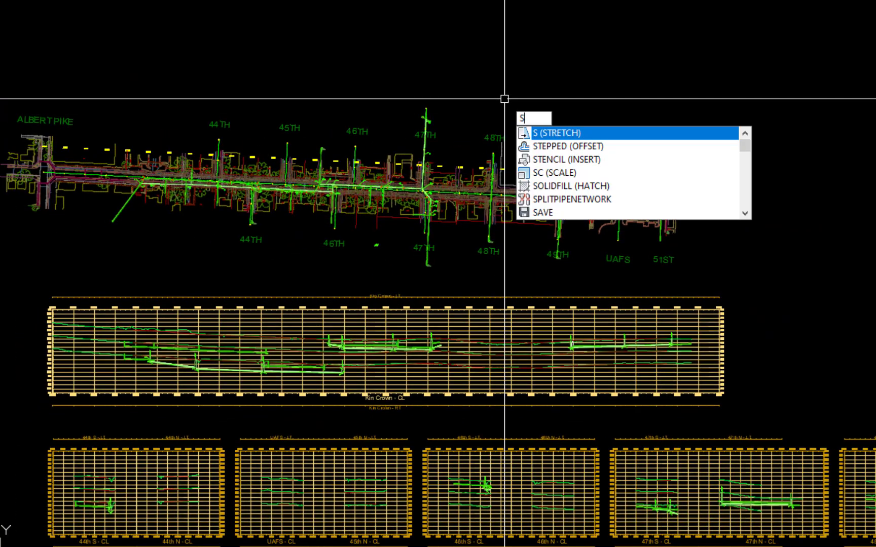
pyautogui.write('a')
pyautogui.press('Return')
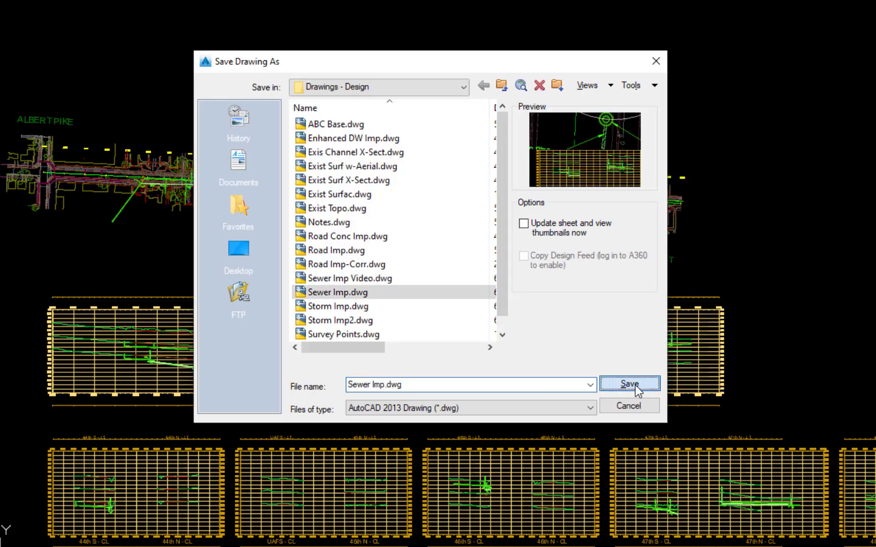
pyautogui.click(635, 384)
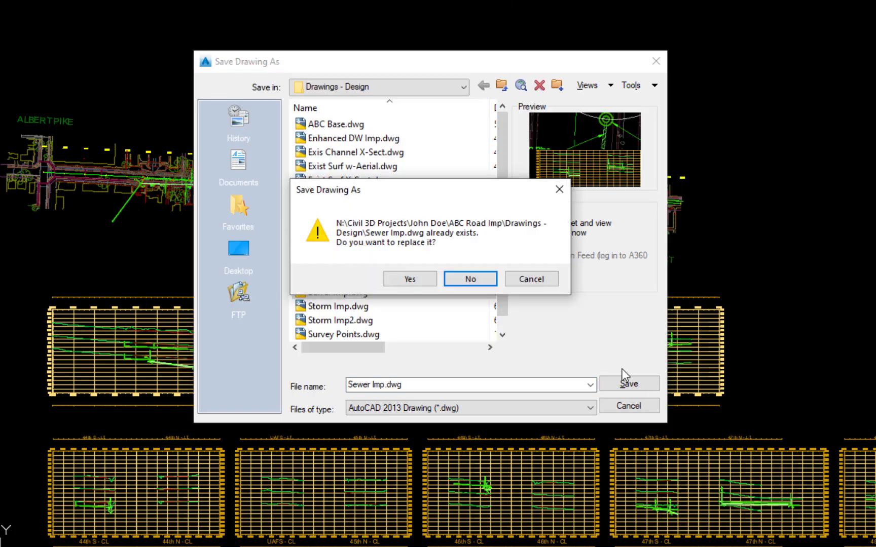
pyautogui.click(411, 279)
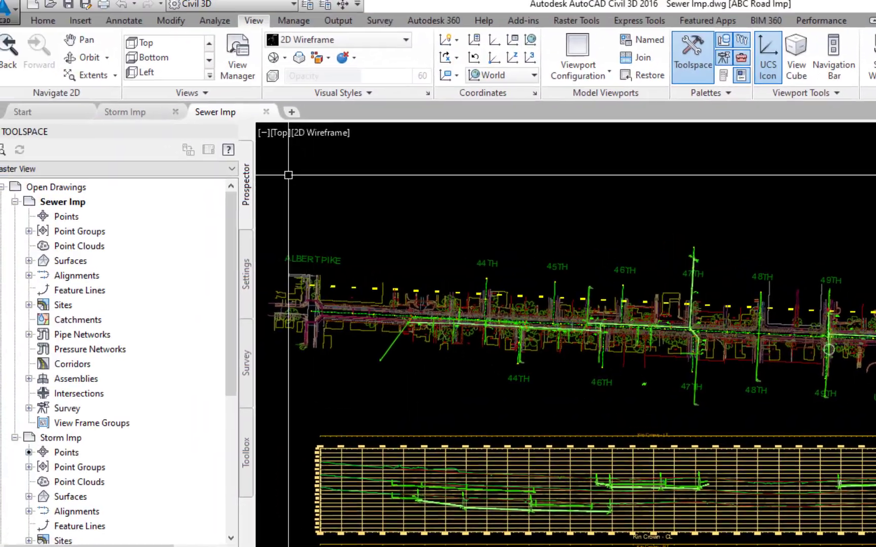
pyautogui.click(266, 112)
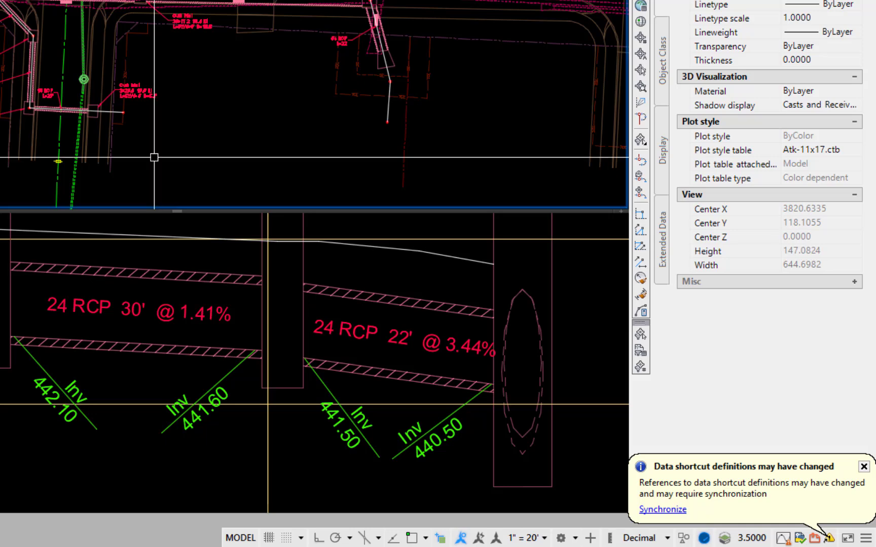
# Save and close the Storm Imp drawing, and reopen it from the recent documents
pyautogui.write('SAVE')
pyautogui.click(194, 192)
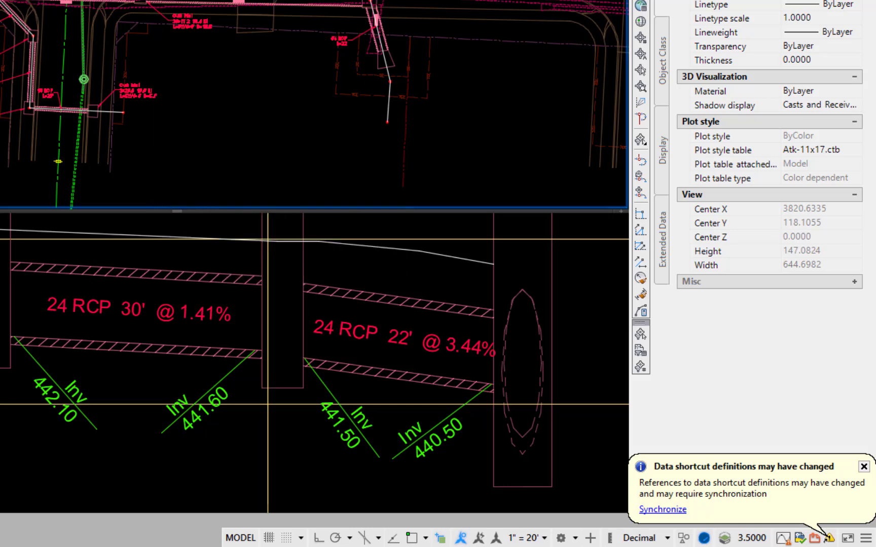
pyautogui.click(384, 310)
pyautogui.click(157, 207)
pyautogui.write('CL')
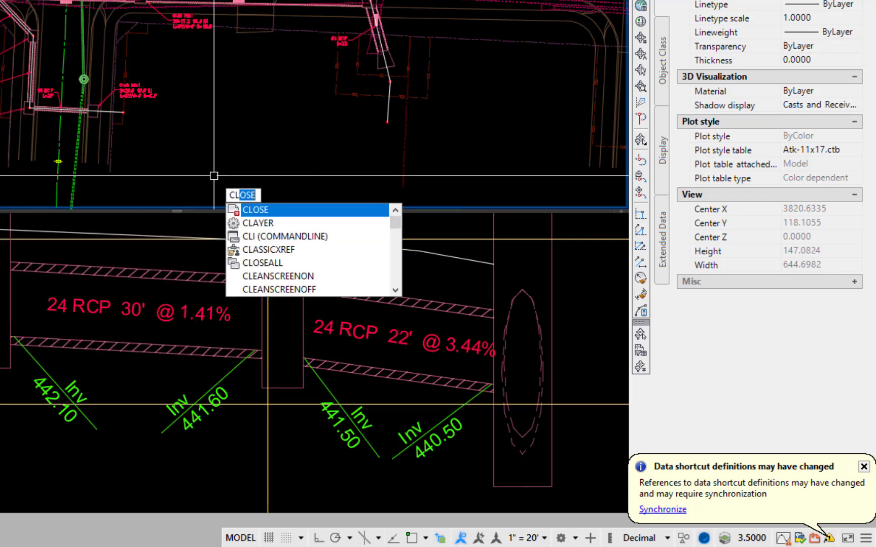
pyautogui.click(262, 214)
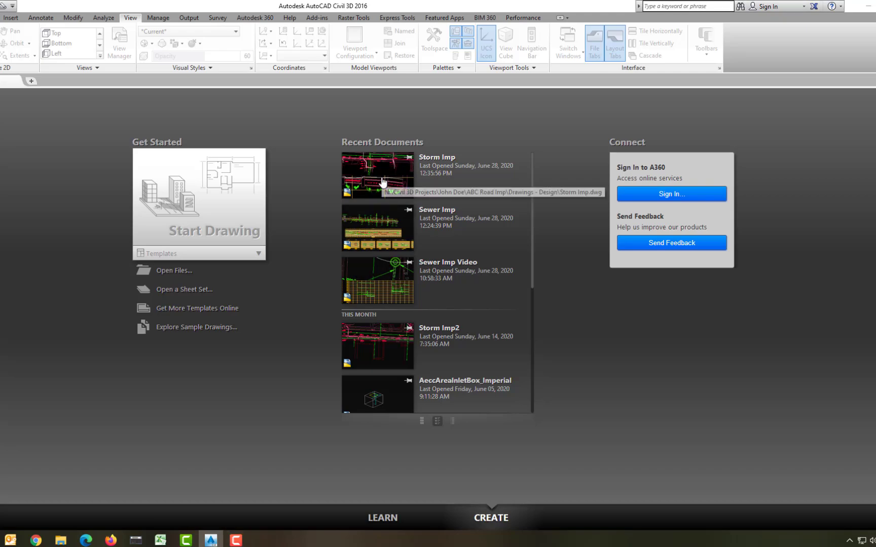
pyautogui.click(379, 177)
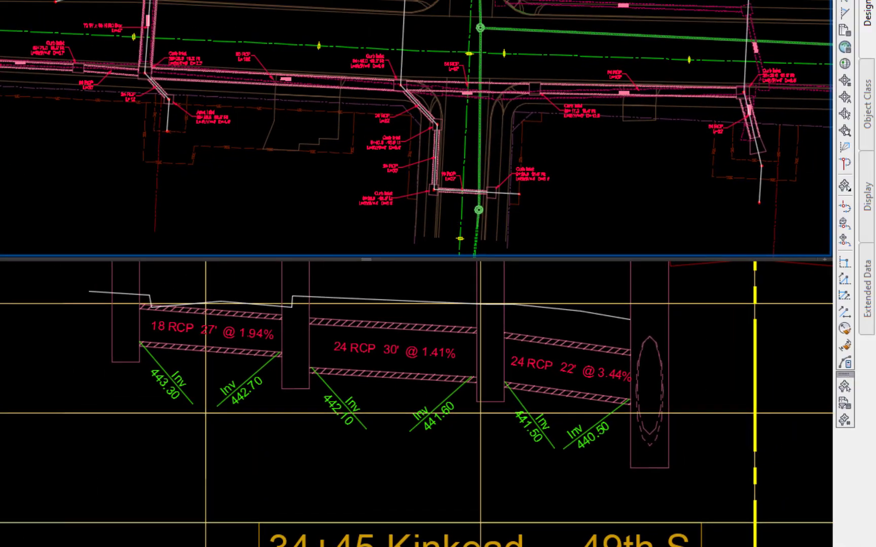
# Draw the crossing sewer pipe along 49th in the 34+45 Kinkead - 49th S profile view
pyautogui.click(552, 120)
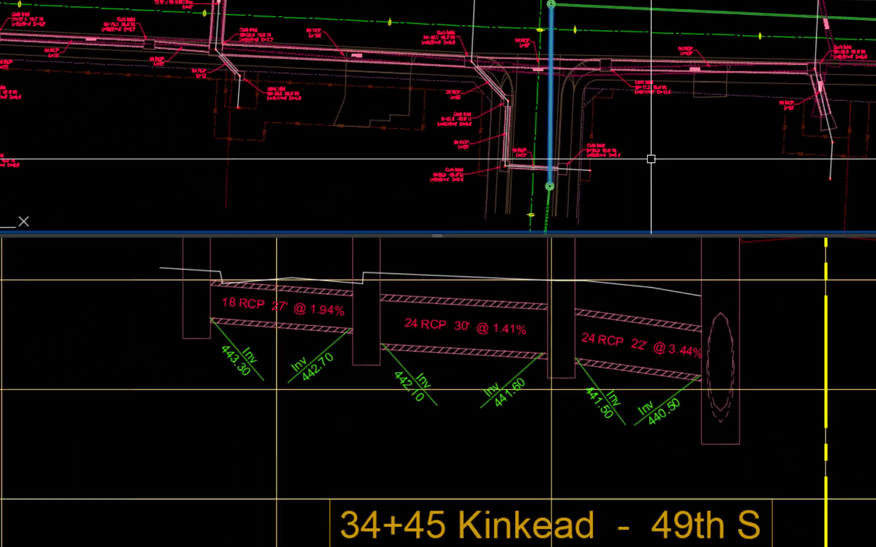
pyautogui.rightClick(667, 156)
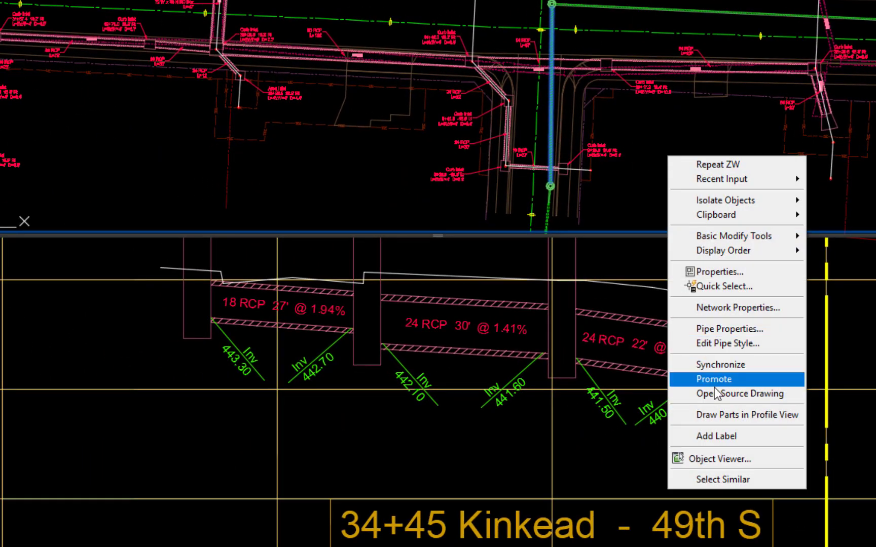
pyautogui.click(737, 414)
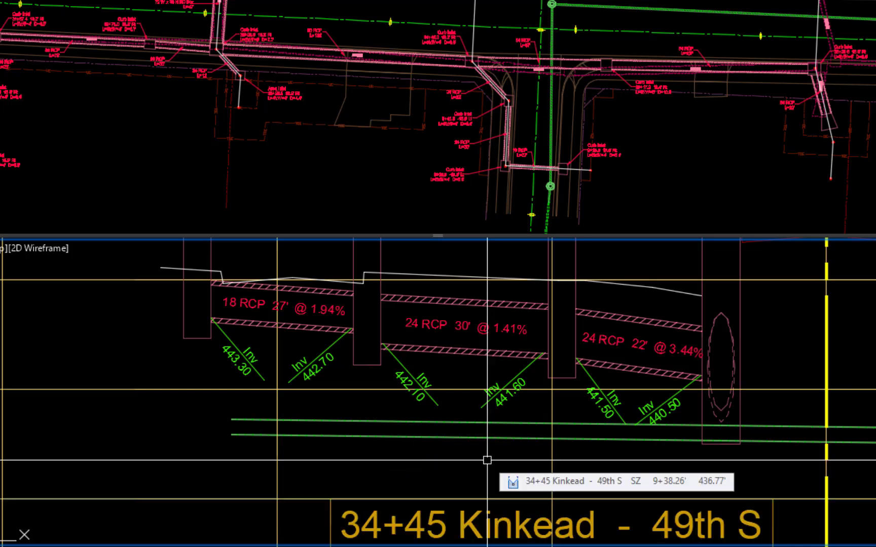
# Override the style of pipe P105 (8) with C-SWR Cross in the 34+45 Kinkead - 49th S profile view properties
pyautogui.click(512, 518)
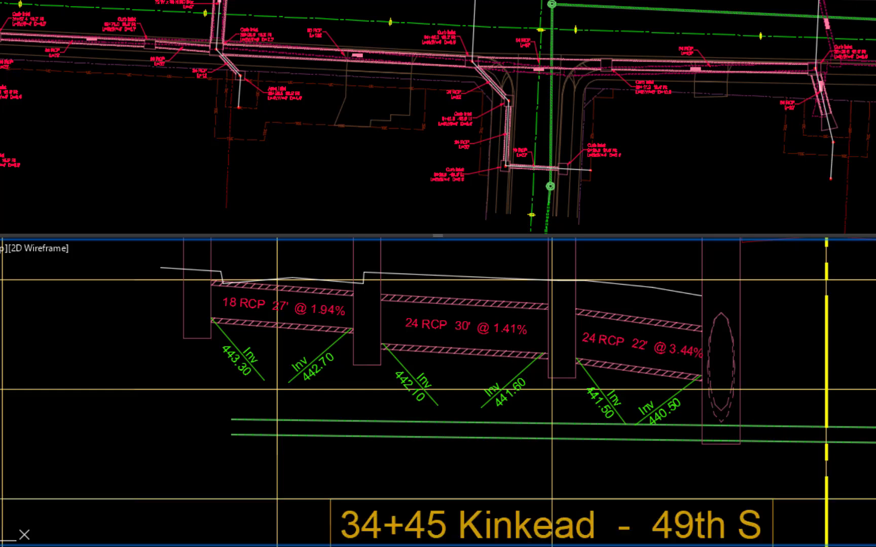
pyautogui.rightClick(405, 454)
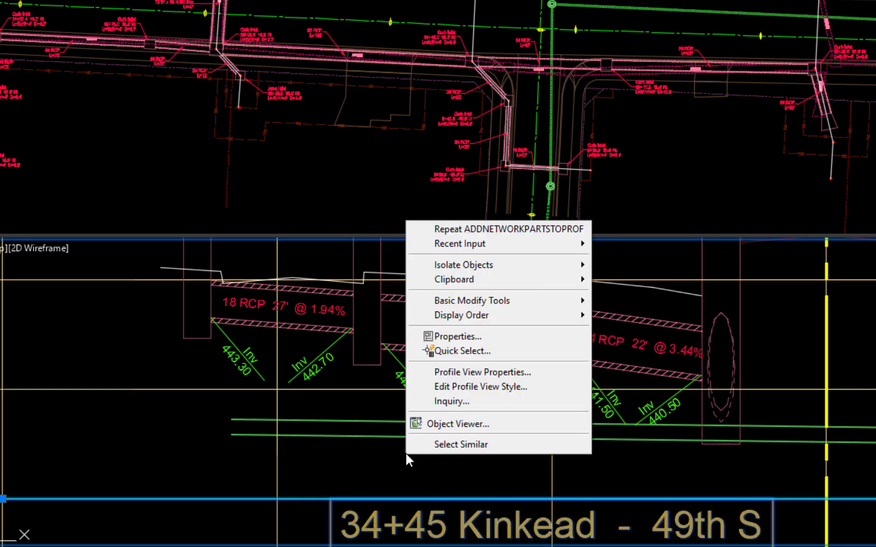
pyautogui.click(506, 373)
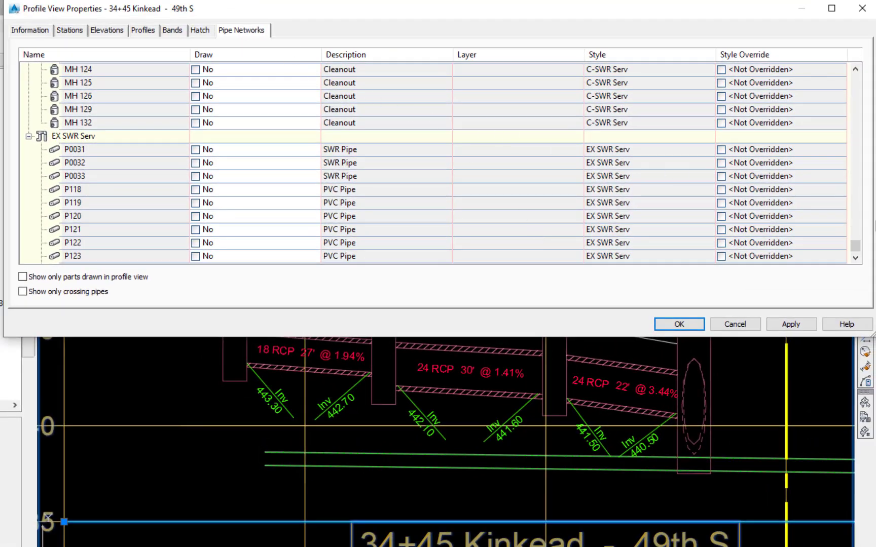
pyautogui.moveTo(855, 245); pyautogui.dragTo(855, 79)
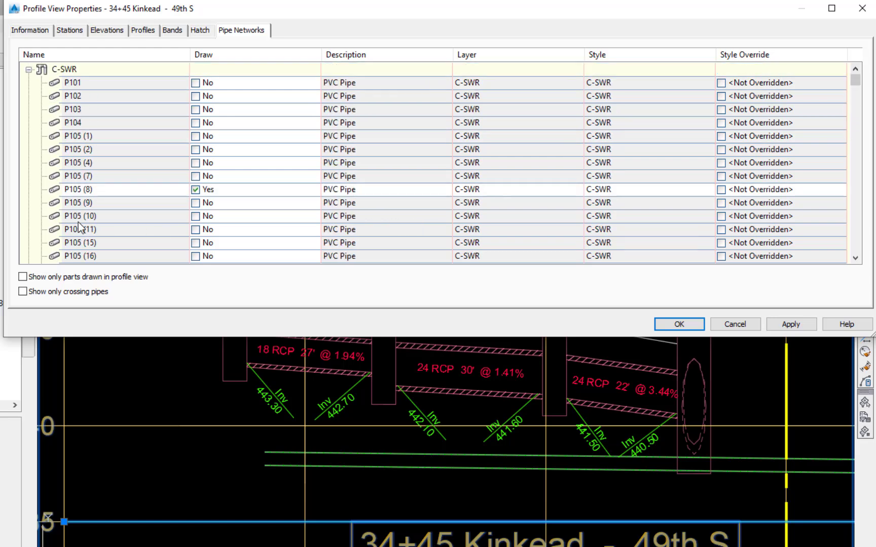
pyautogui.click(760, 190)
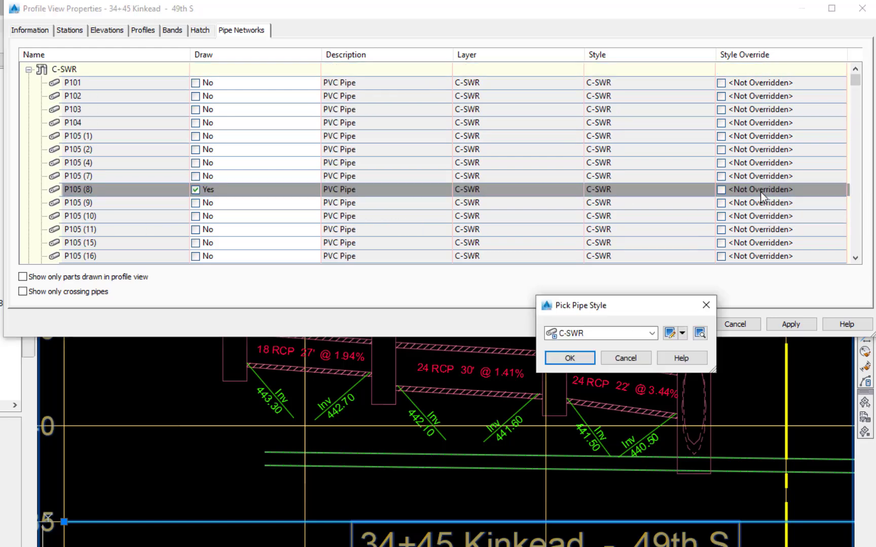
pyautogui.click(653, 334)
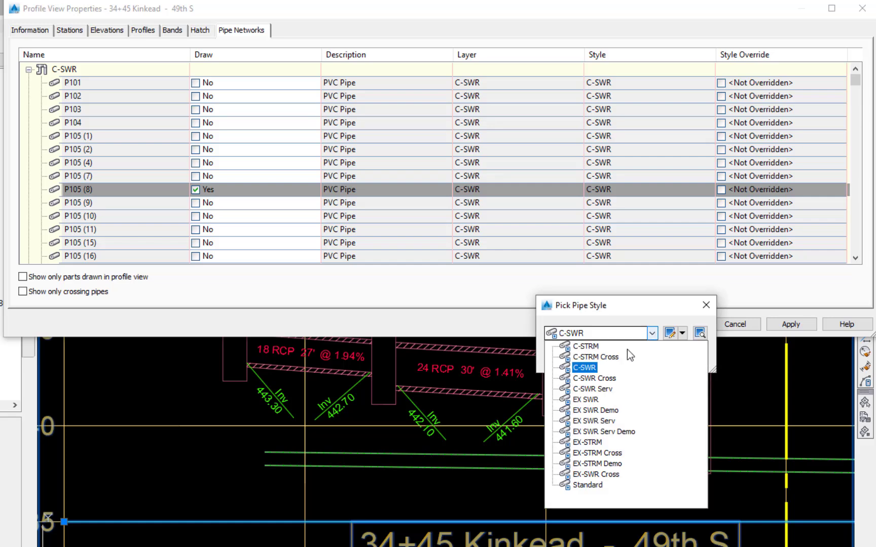
pyautogui.click(601, 380)
pyautogui.click(571, 360)
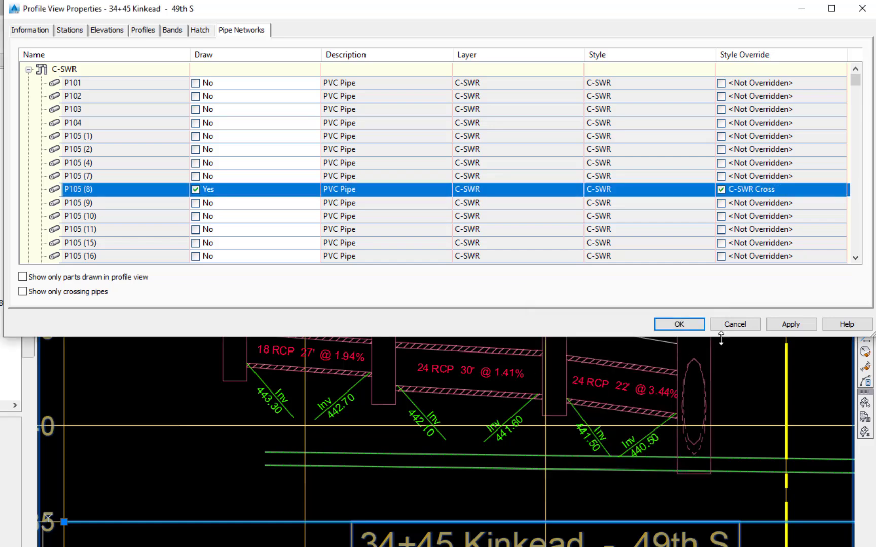
pyautogui.click(782, 324)
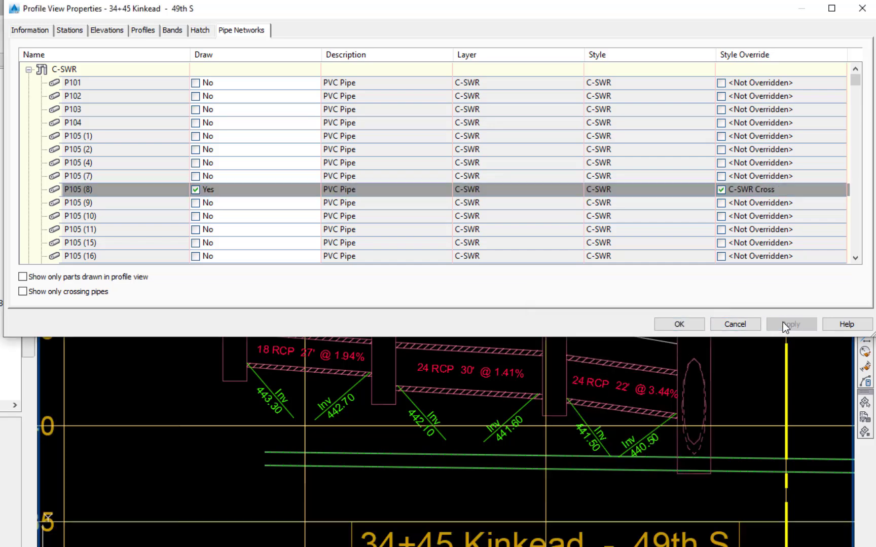
pyautogui.click(679, 324)
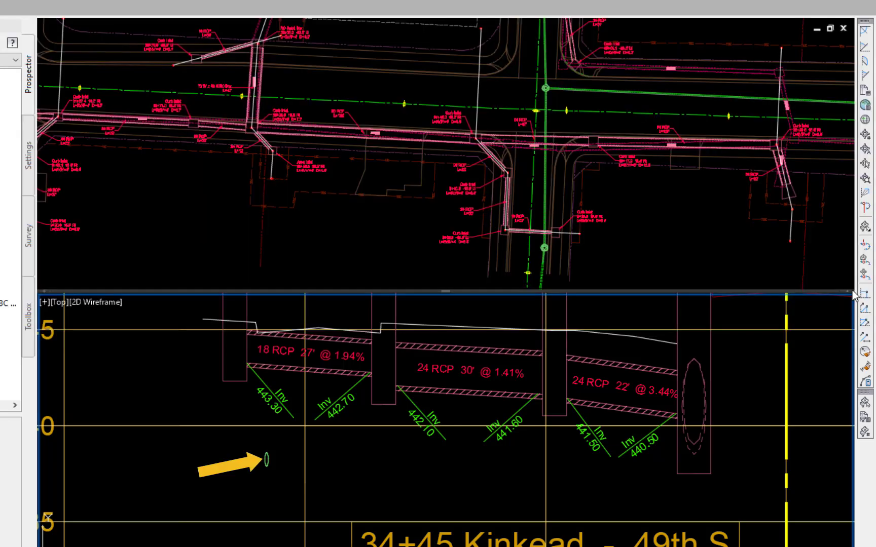